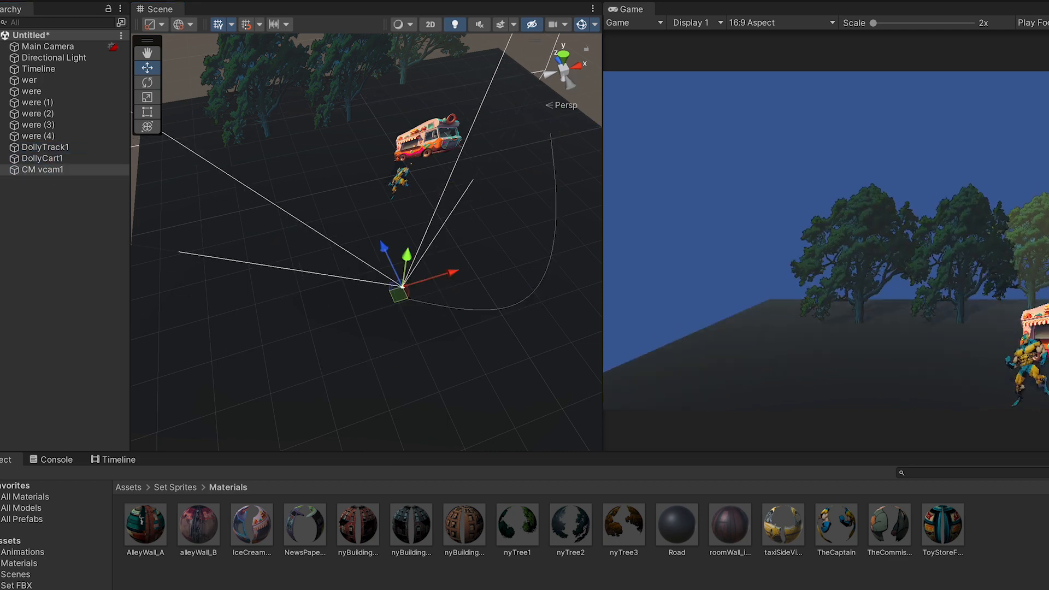
Step: Examine the street scene, framing the BuildingPlane_FRONT facade and the Room1_Back plane behind its window
drag(42, 169, 42, 158)
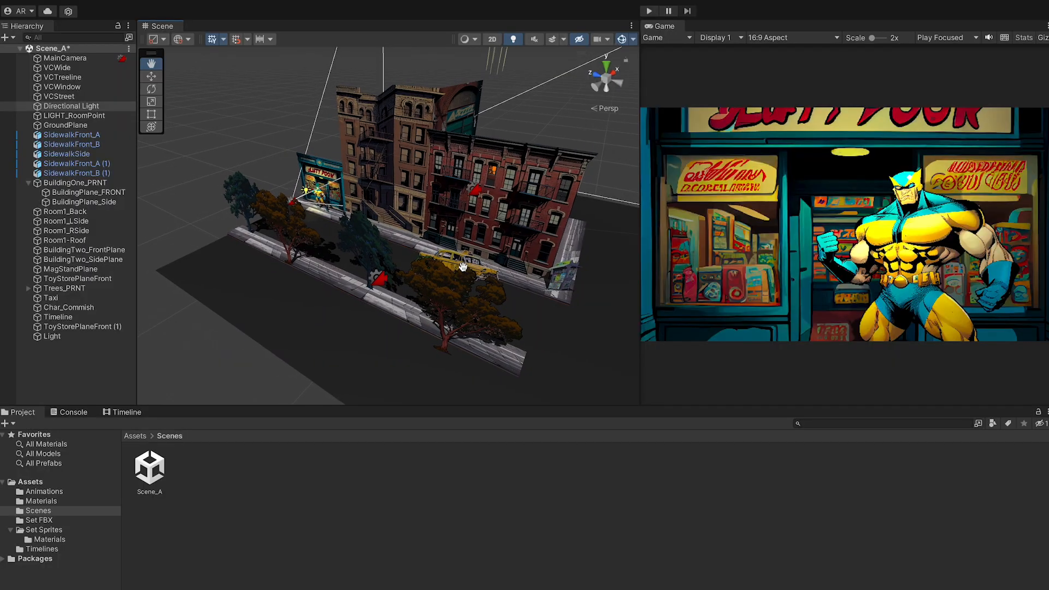
drag(457, 267, 438, 274)
key(w)
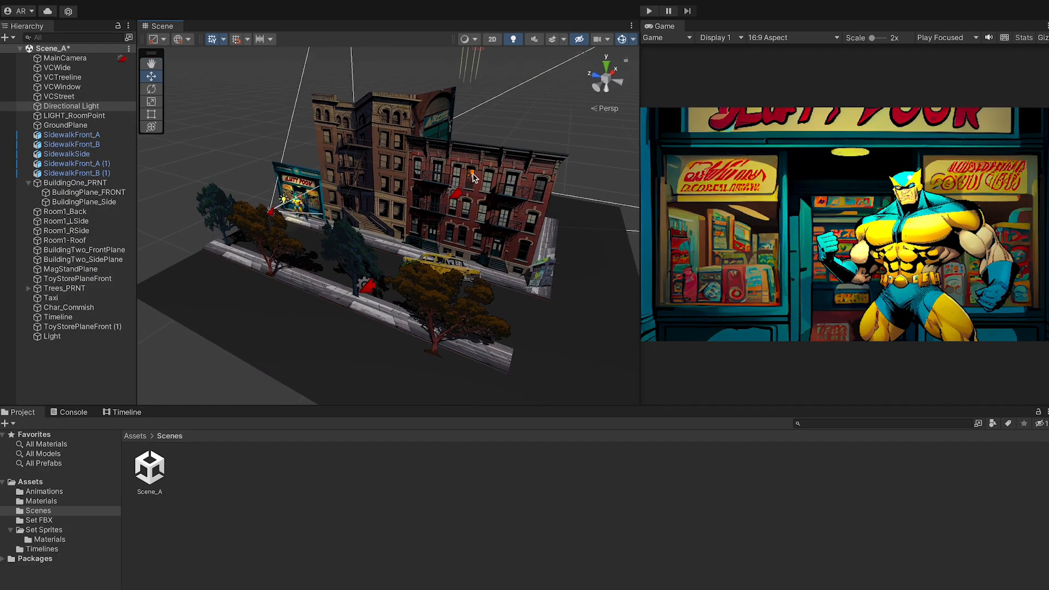
click(473, 180)
key(f)
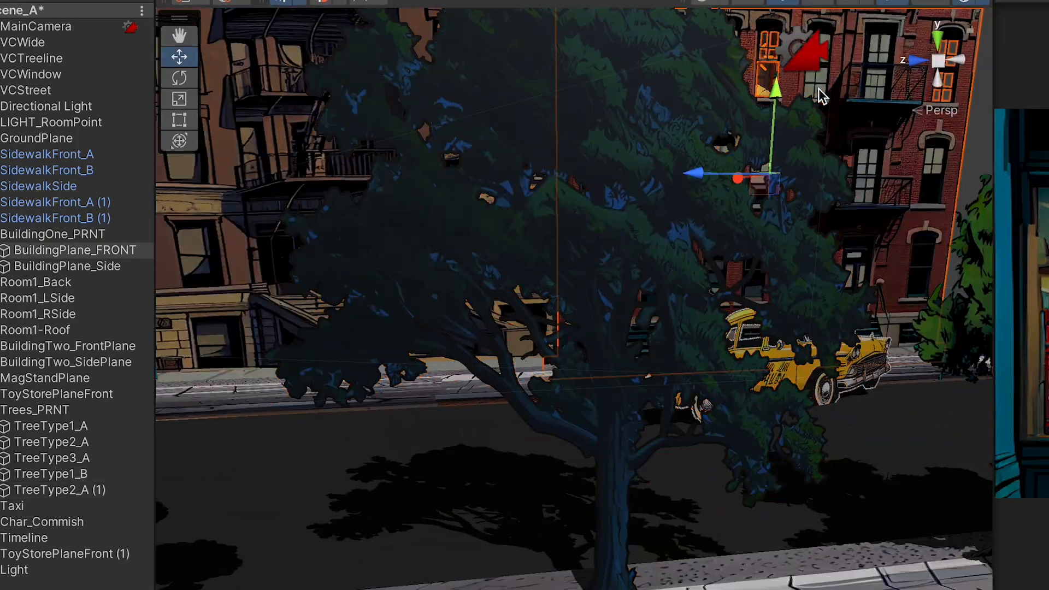
double_click(36, 282)
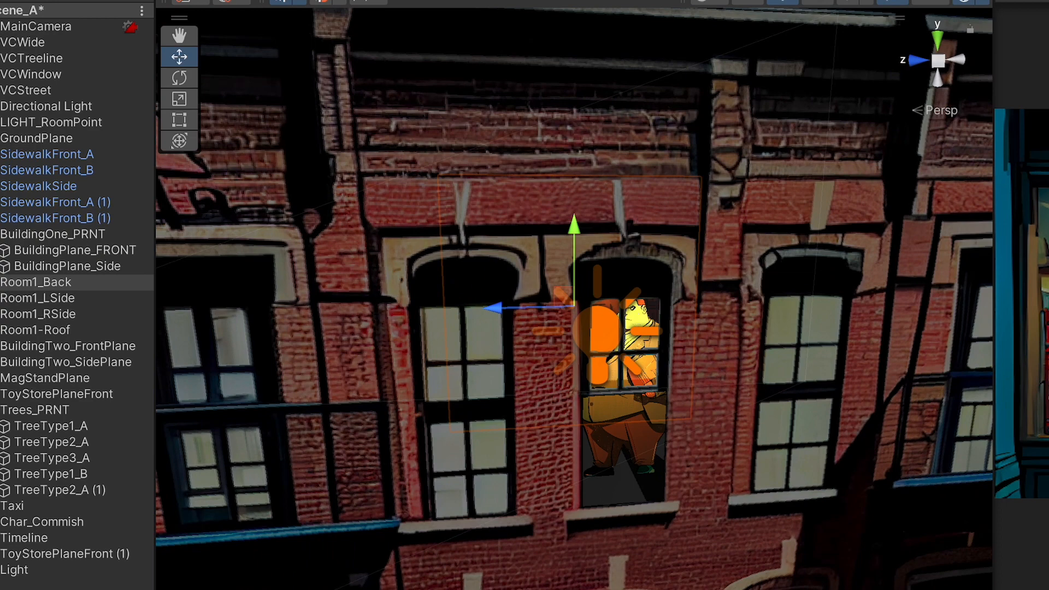
scroll(636, 433, down, 5)
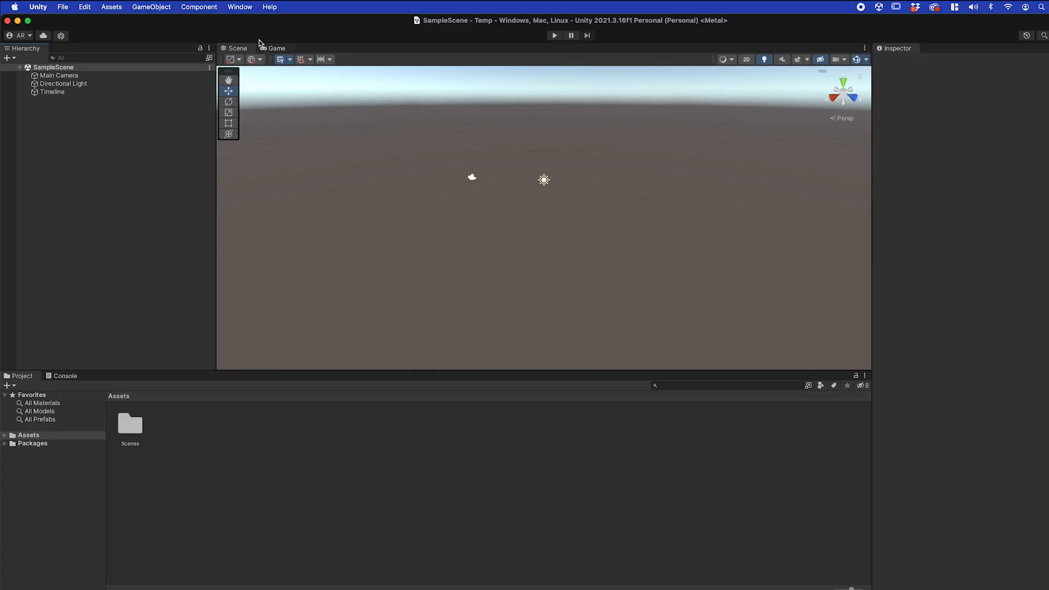
Step: Open the Package Manager for the SampleScene project
click(240, 7)
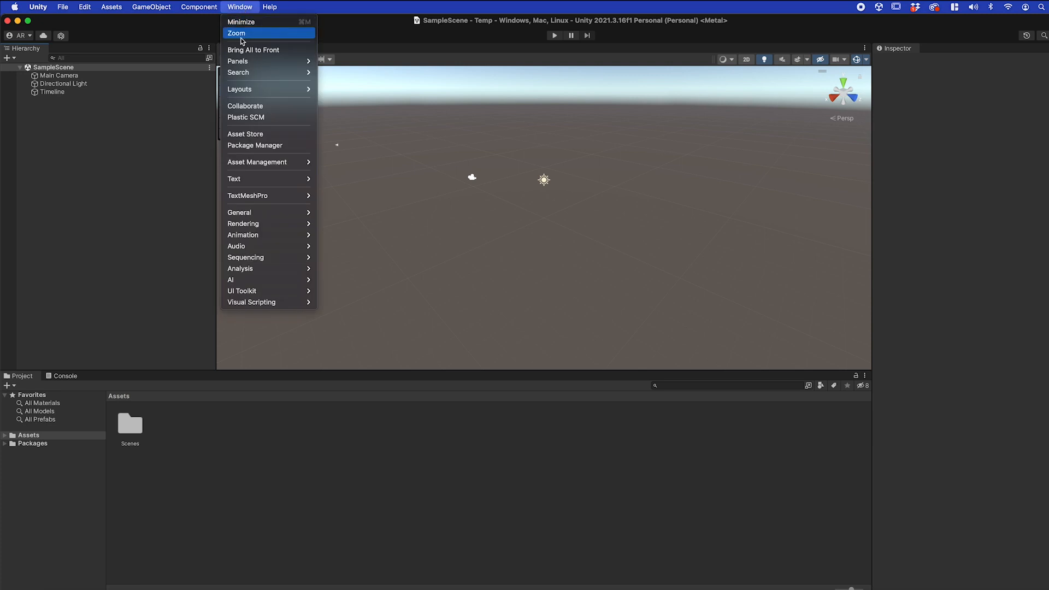
click(250, 146)
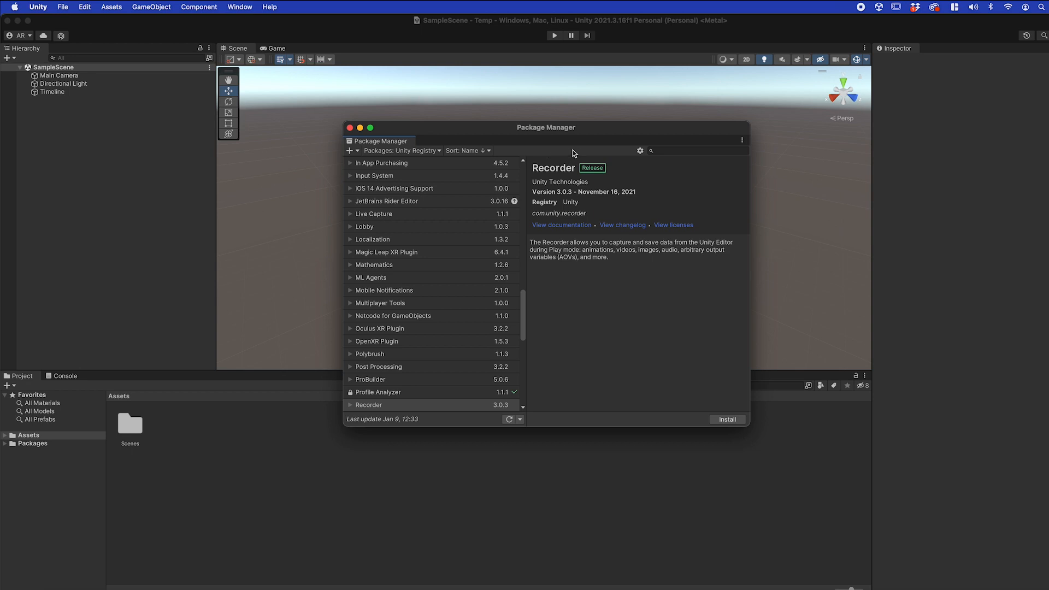
Step: Browse the In Project, Unity Registry and My Assets package sources in the Package Manager
click(435, 152)
click(399, 174)
click(415, 151)
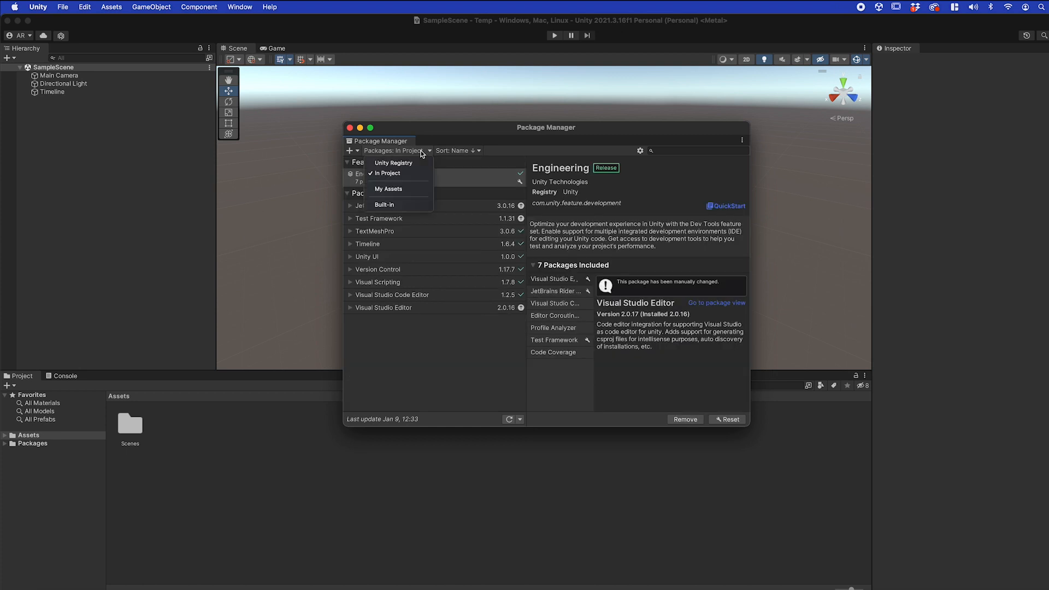
click(414, 189)
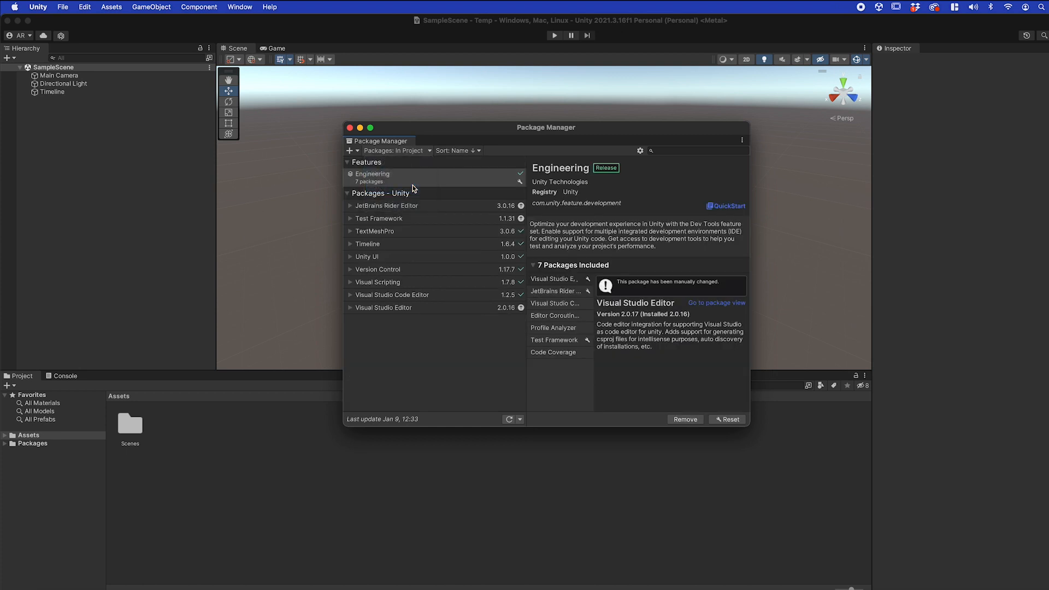
click(422, 151)
click(398, 162)
click(407, 151)
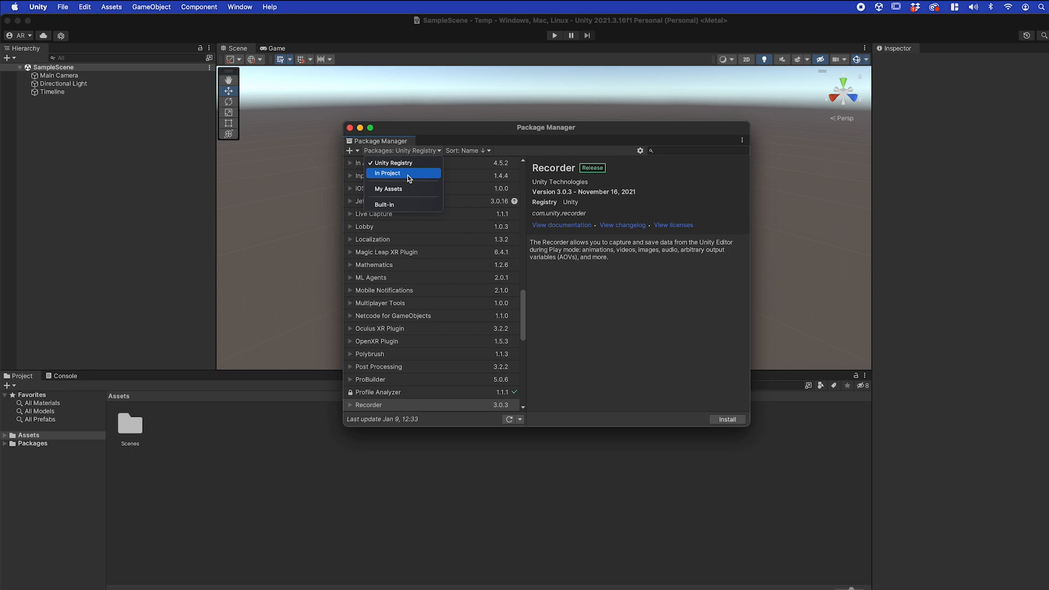
click(407, 176)
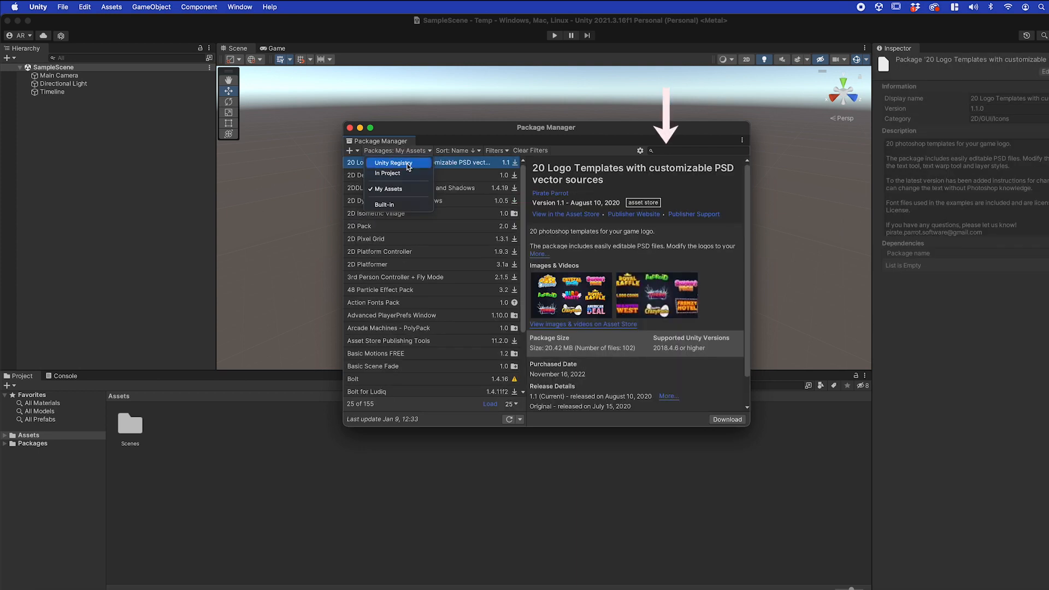
Step: Search the Unity Registry for "cine" and install the Cinemachine package
click(399, 162)
click(670, 153)
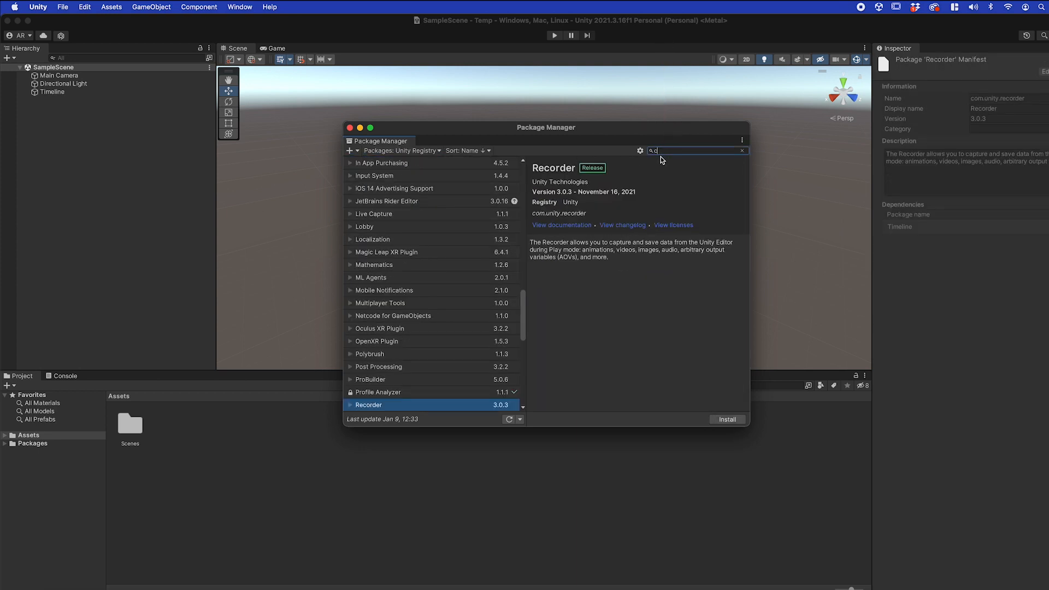
text(cine)
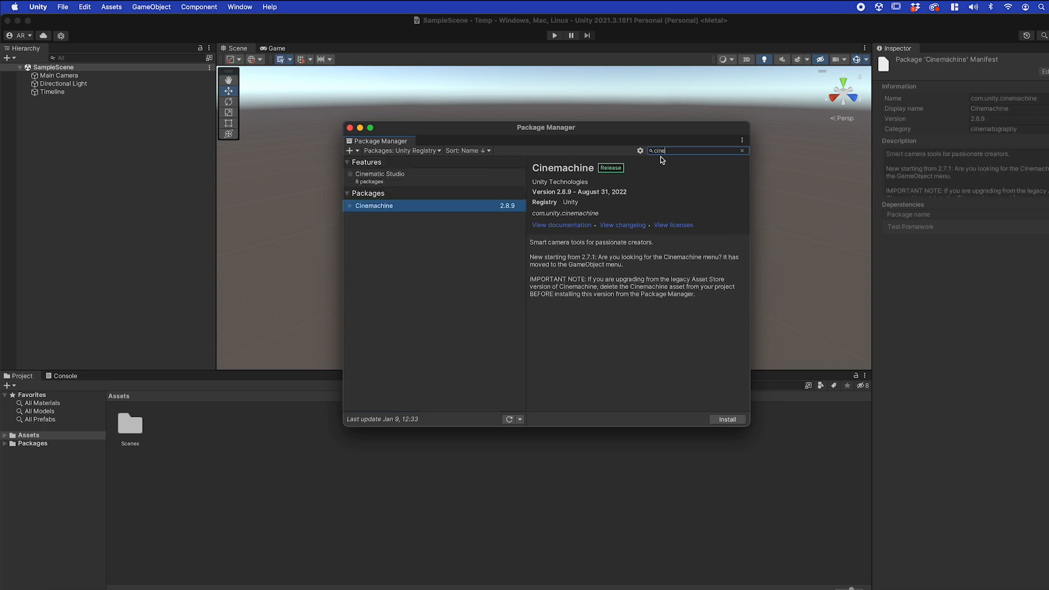
click(727, 419)
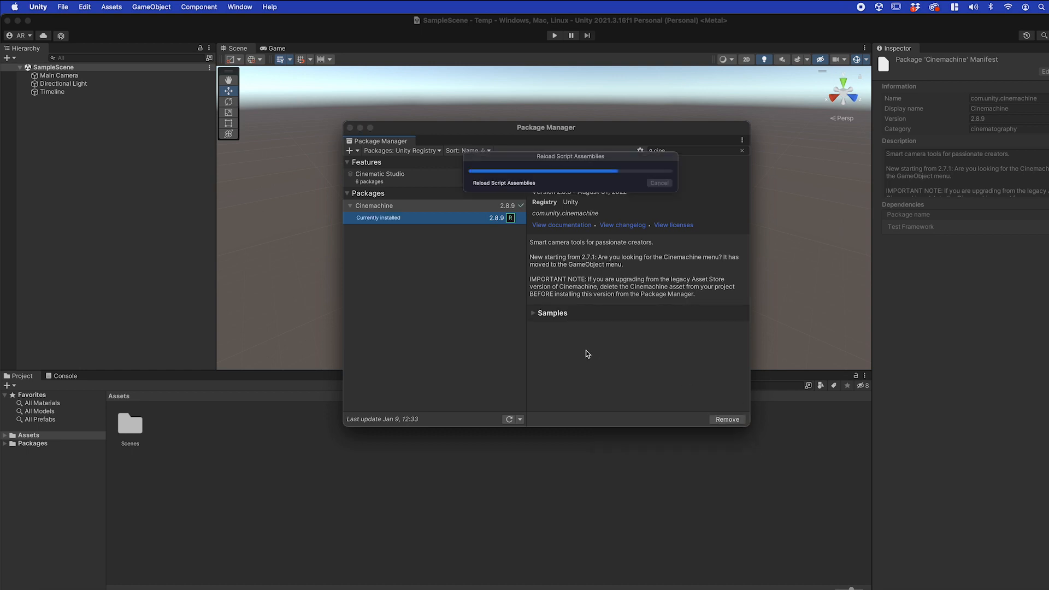
Step: Search the Unity Registry for "record" and install the Recorder package
click(651, 152)
text(record)
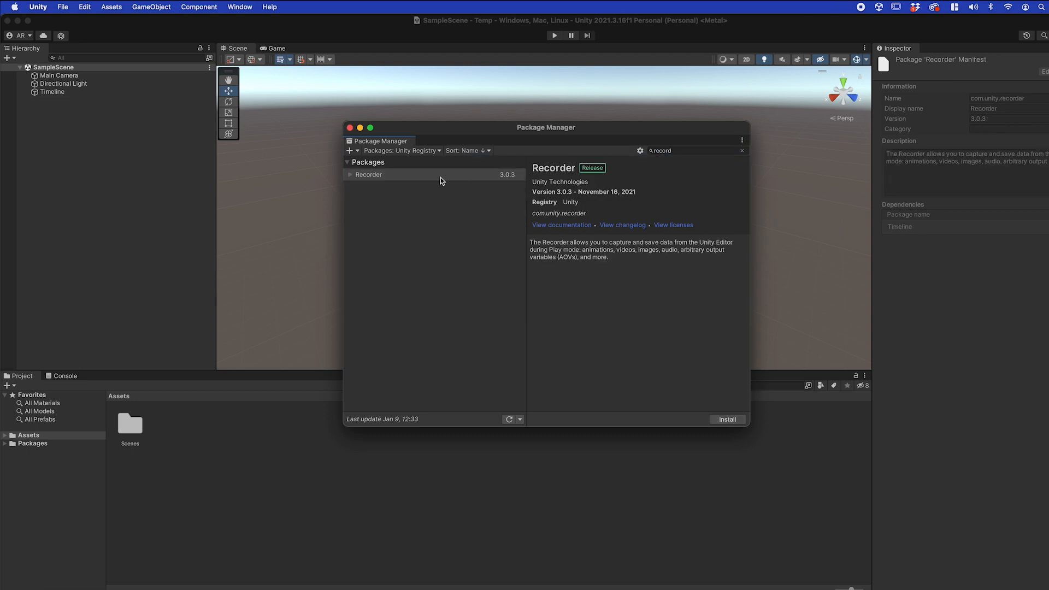
click(720, 420)
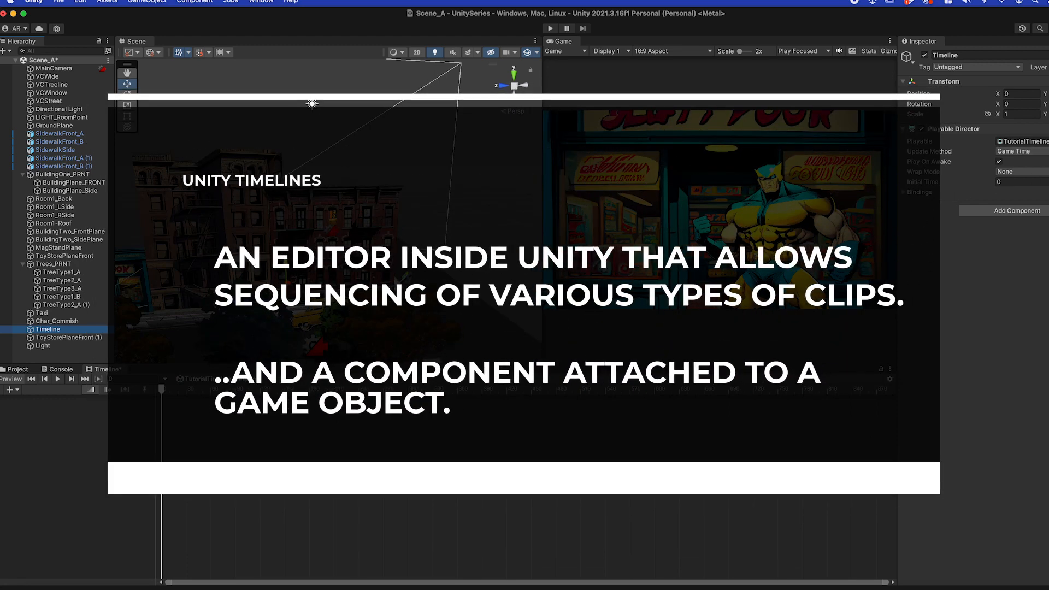
click(492, 475)
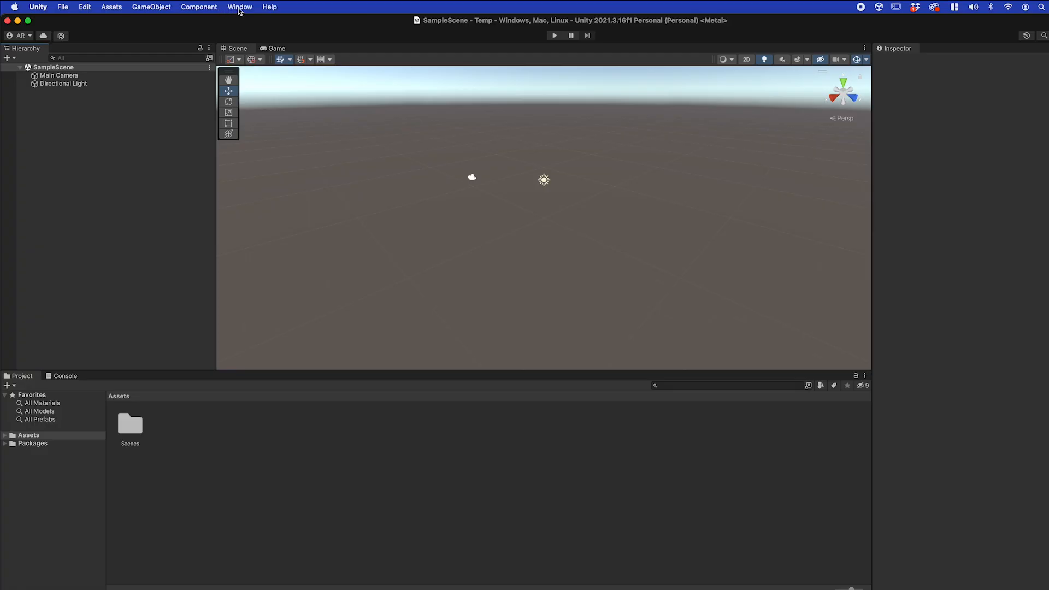
Step: Open the Timeline editor and dock it beside the Project and Console views, leaving it in front
click(239, 6)
mouse_move(258, 259)
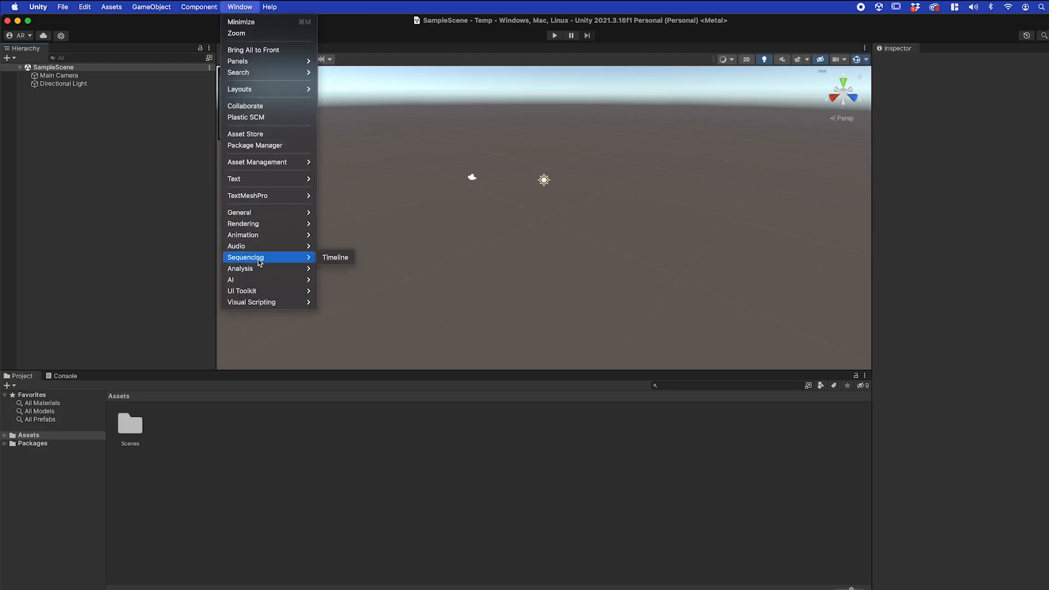
click(335, 258)
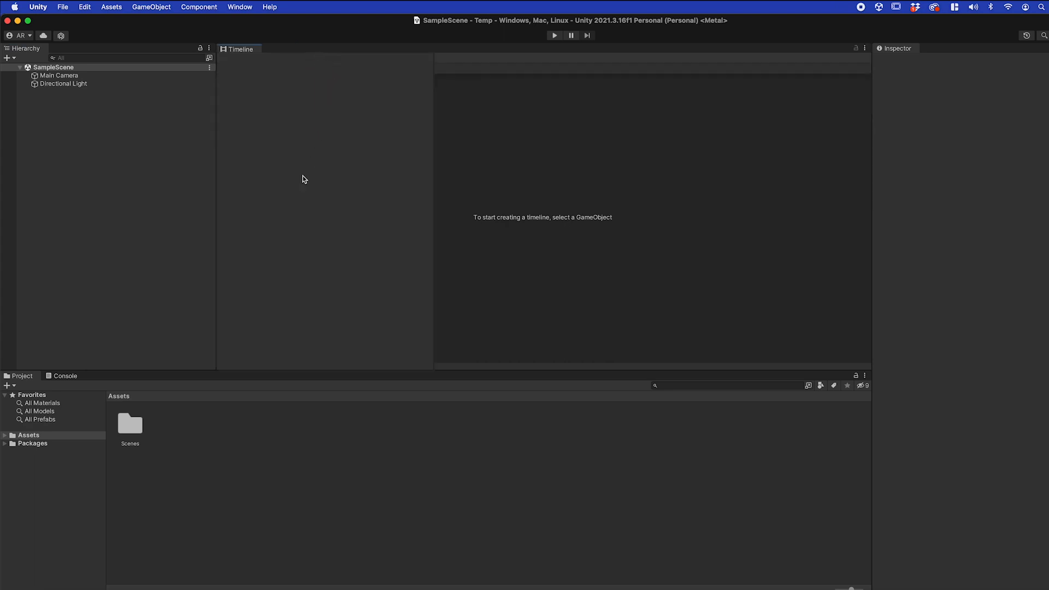
drag(237, 49, 163, 380)
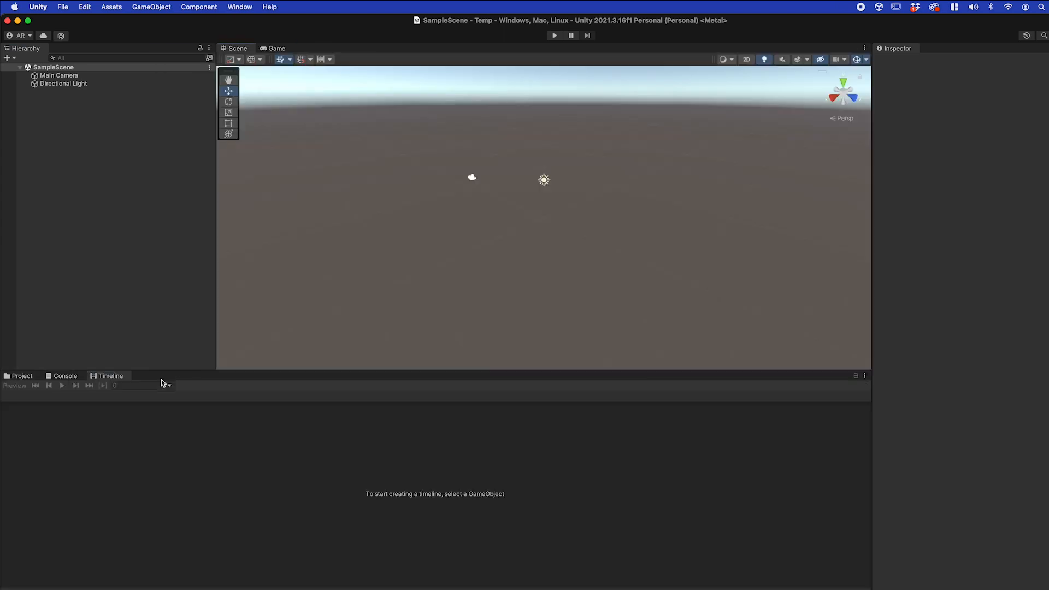
click(22, 376)
click(64, 376)
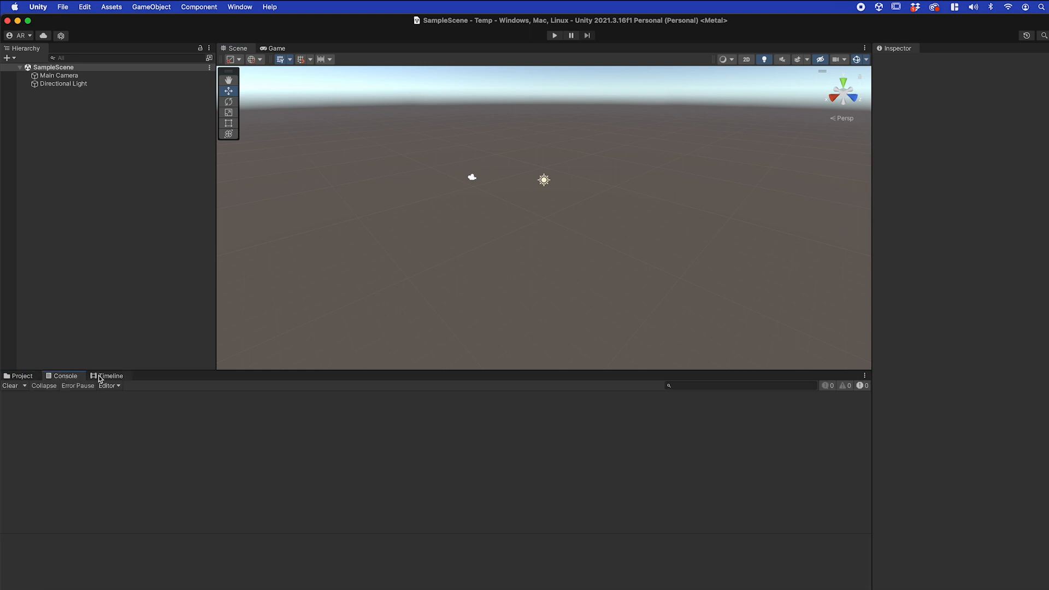
click(104, 376)
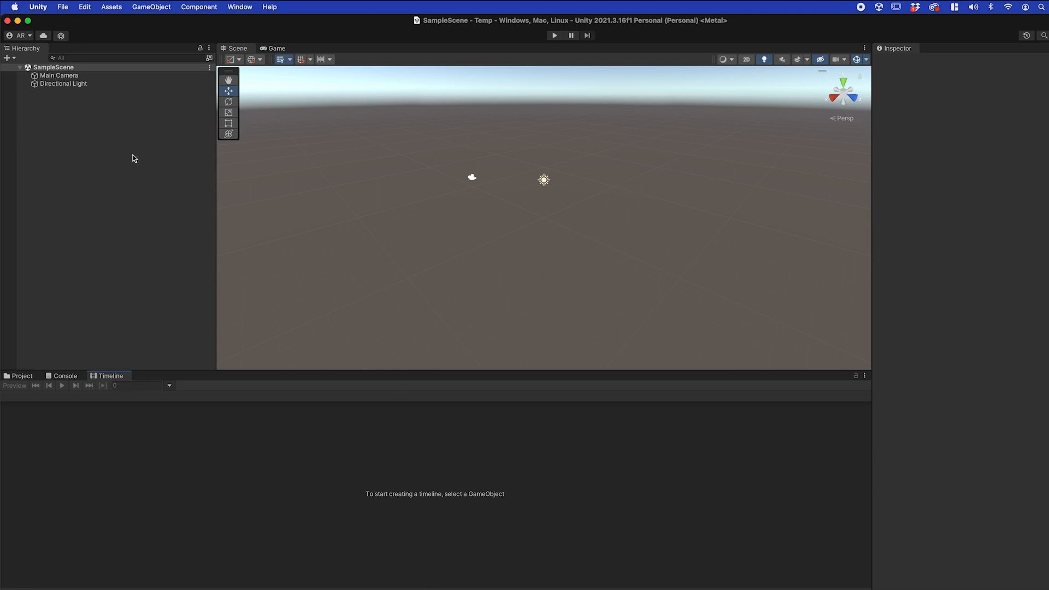
Step: Create an empty game object named Timeline in SampleScene
right_click(82, 136)
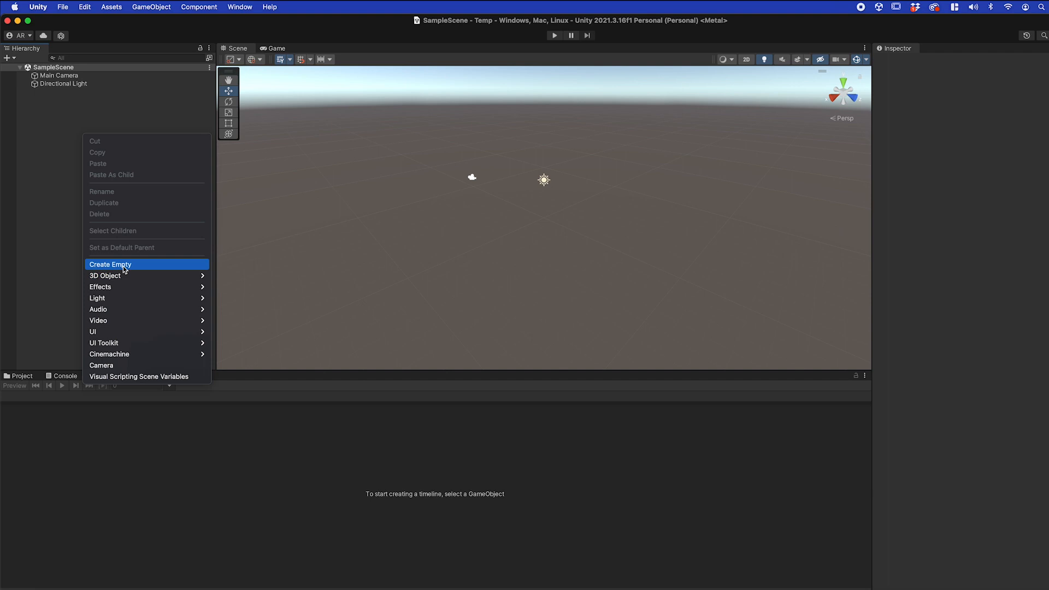
click(125, 265)
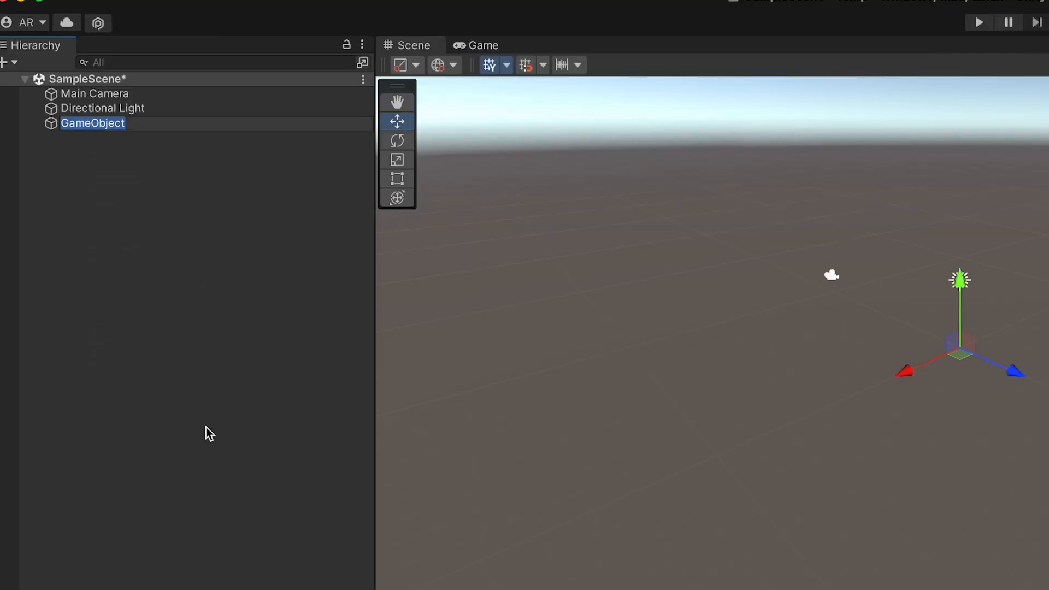
text(Ti)
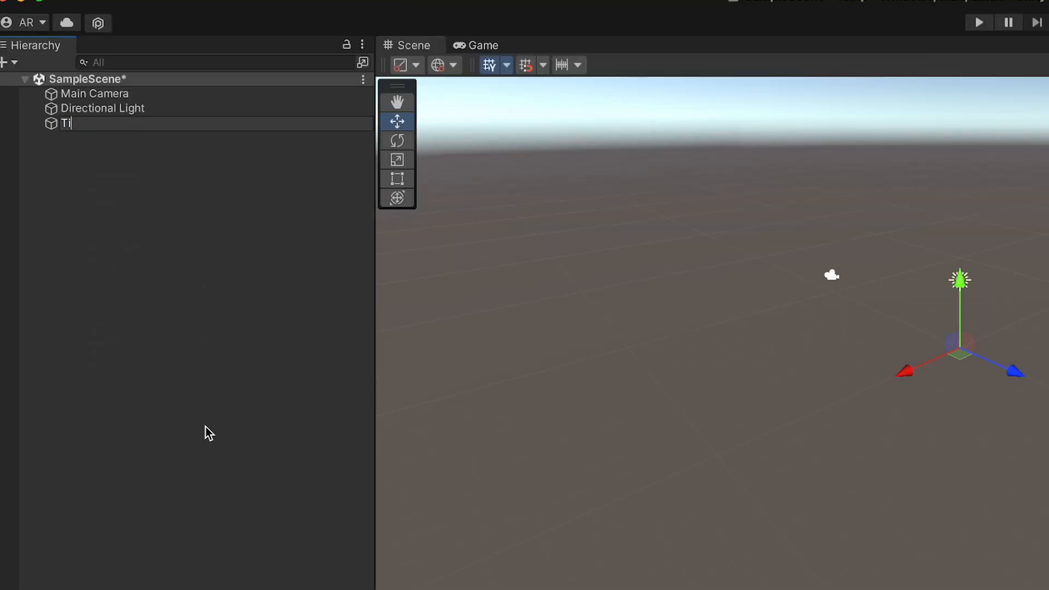
text(meline)
key(BackSpace)
key(BackSpace)
key(BackSpace)
text(ine)
click(223, 394)
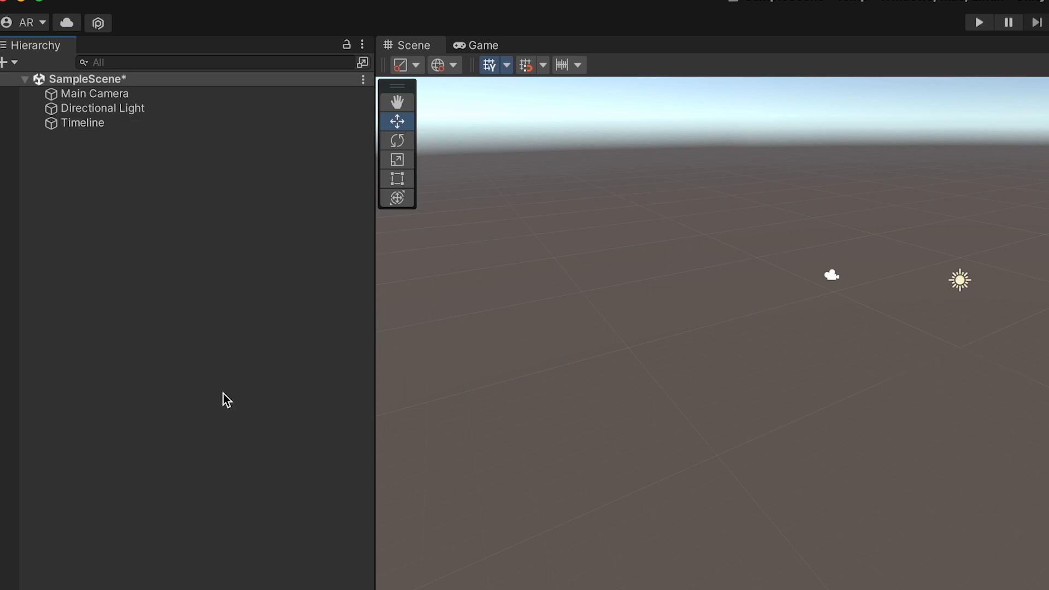
Step: Start creating a timeline asset for the Timeline object and add a new folder named Timelines inside Assets
click(99, 124)
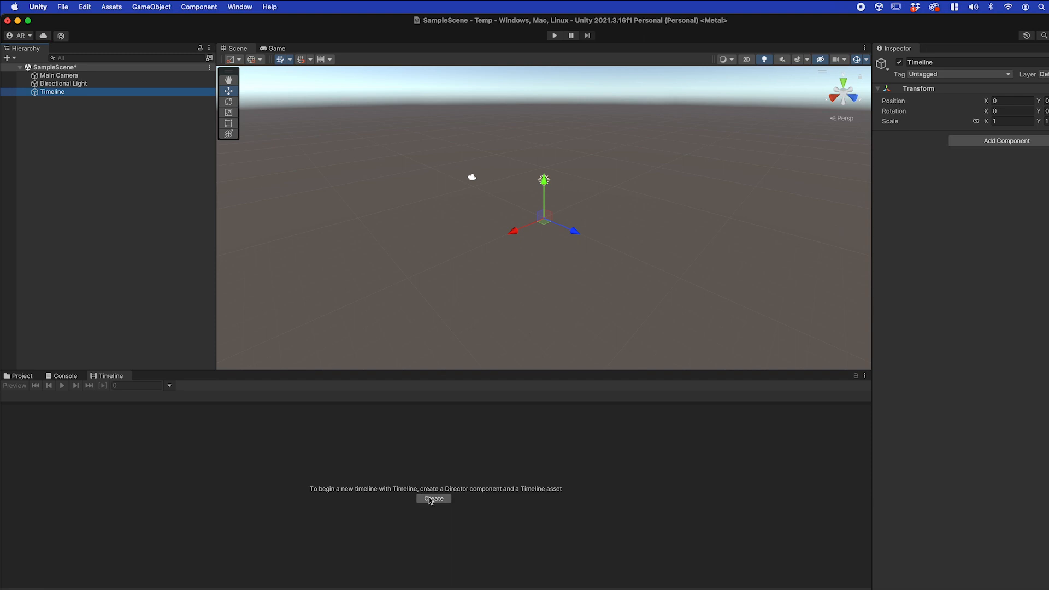
click(434, 498)
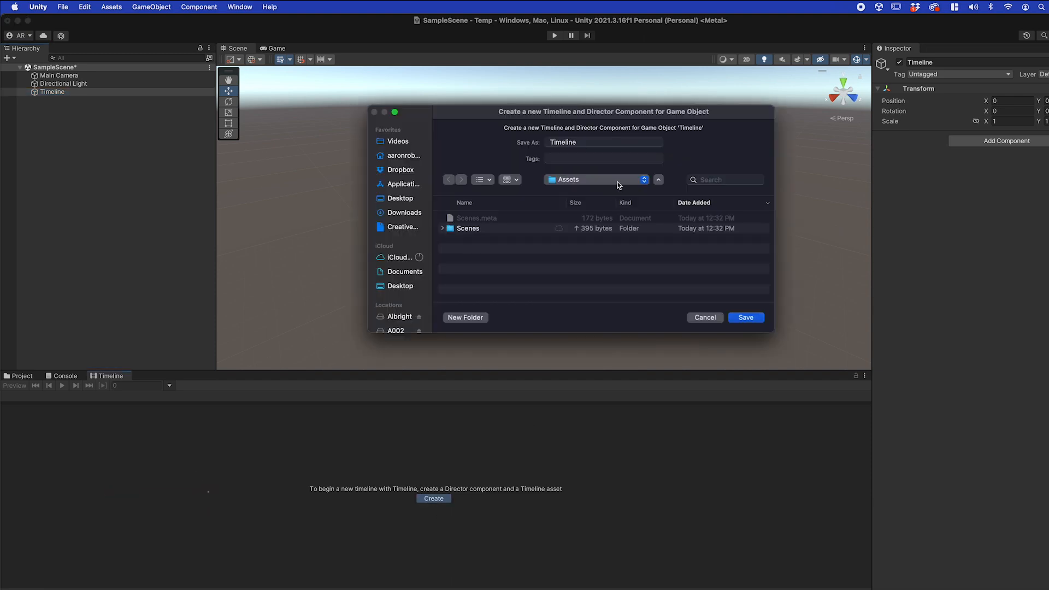
click(466, 317)
text(Timelines)
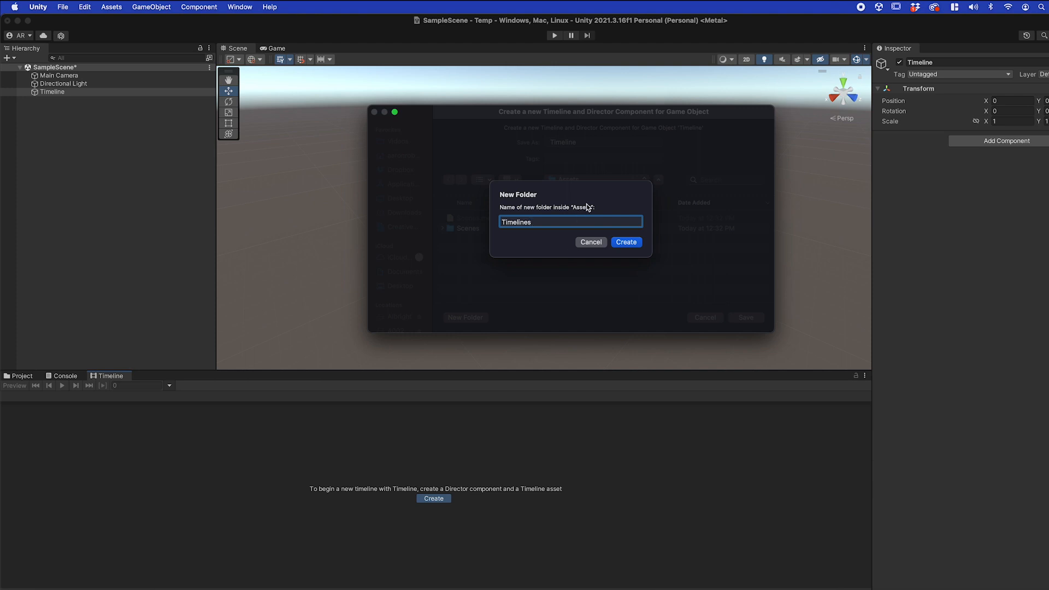
click(626, 245)
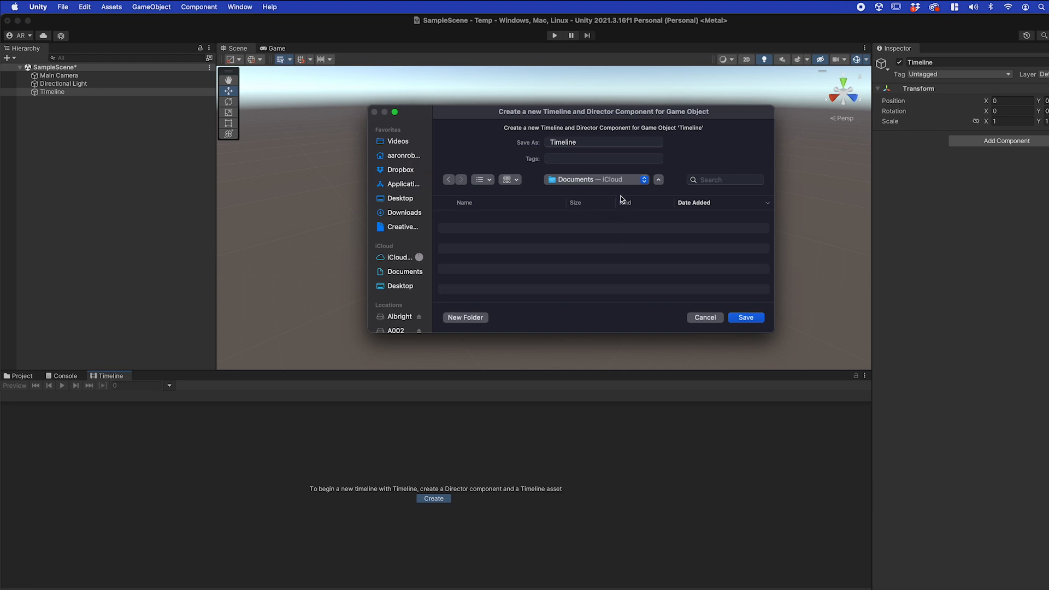
Step: Name the new timeline asset "MainTimelin" and save it
click(587, 143)
key(BackSpace)
key(BackSpace)
key(BackSpace)
key(BackSpace)
key(BackSpace)
key(BackSpace)
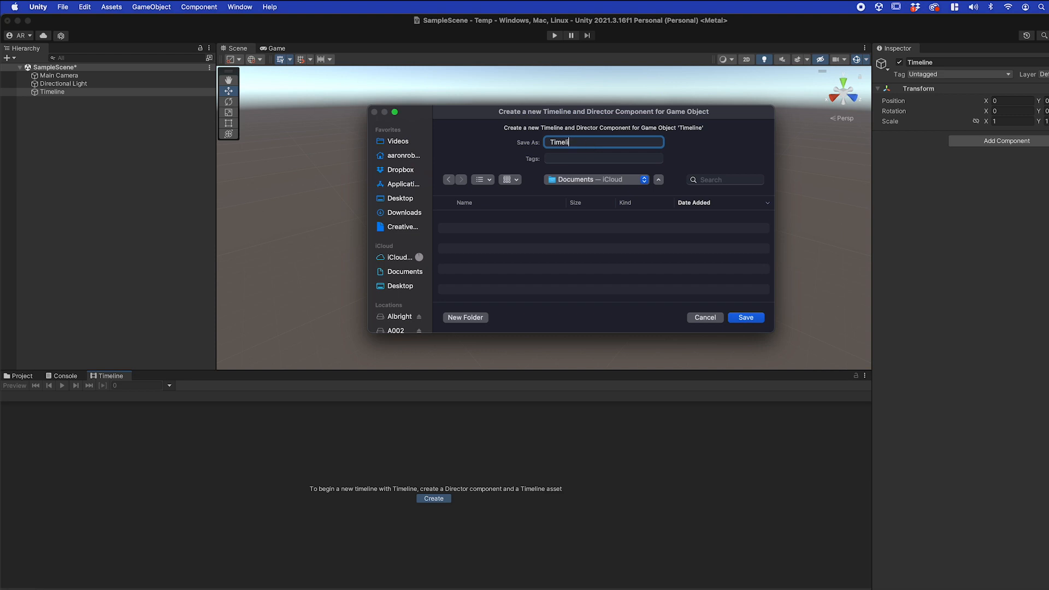
key(BackSpace)
text(MainTimelin)
click(752, 317)
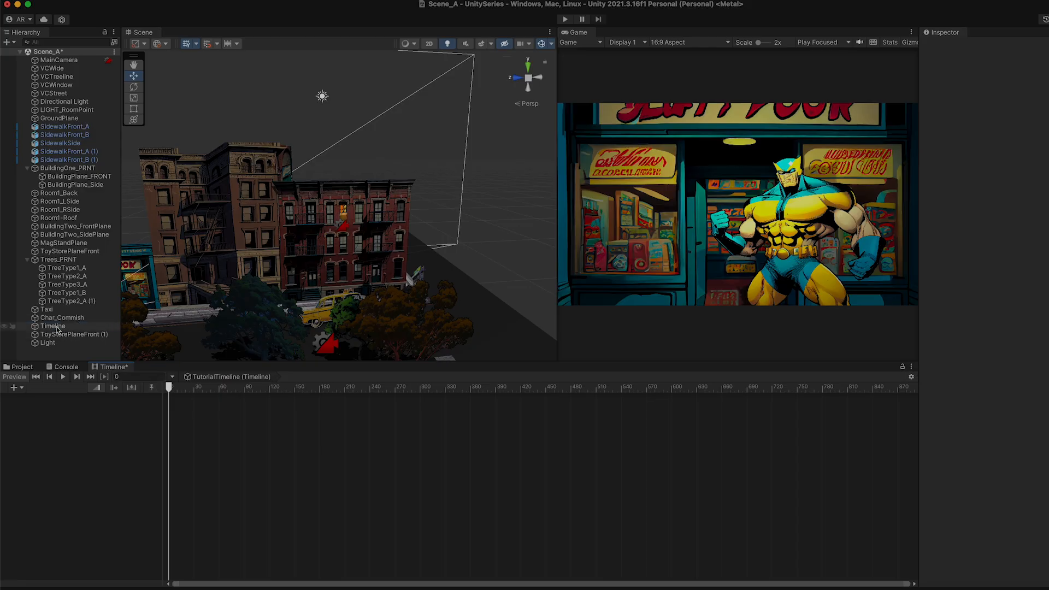
Step: Select the Timeline object in Scene_A and view the Duration Mode and marker options of its timeline ruler
click(55, 326)
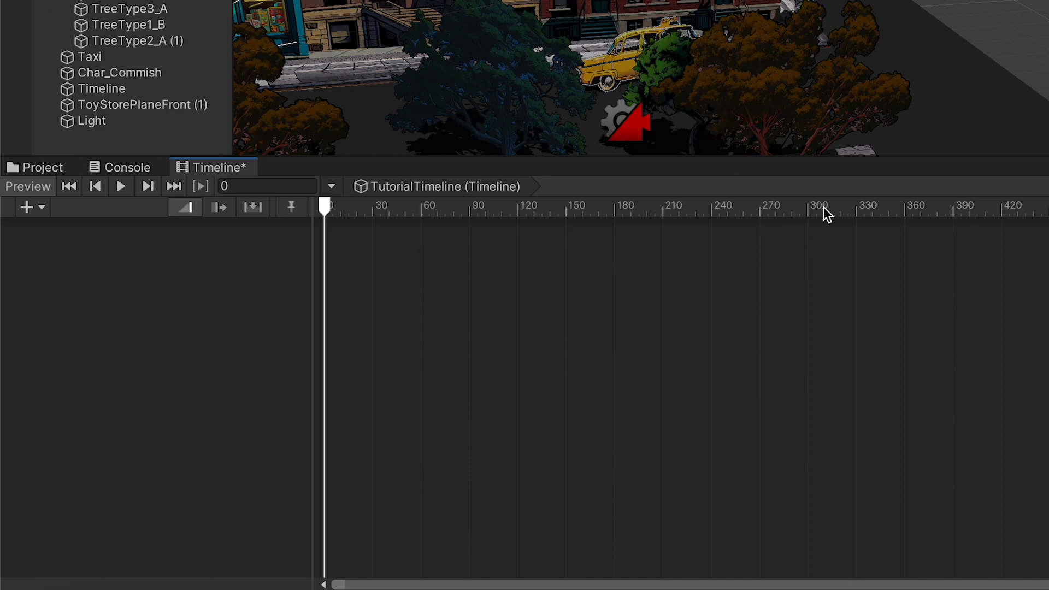
right_click(855, 209)
mouse_move(907, 224)
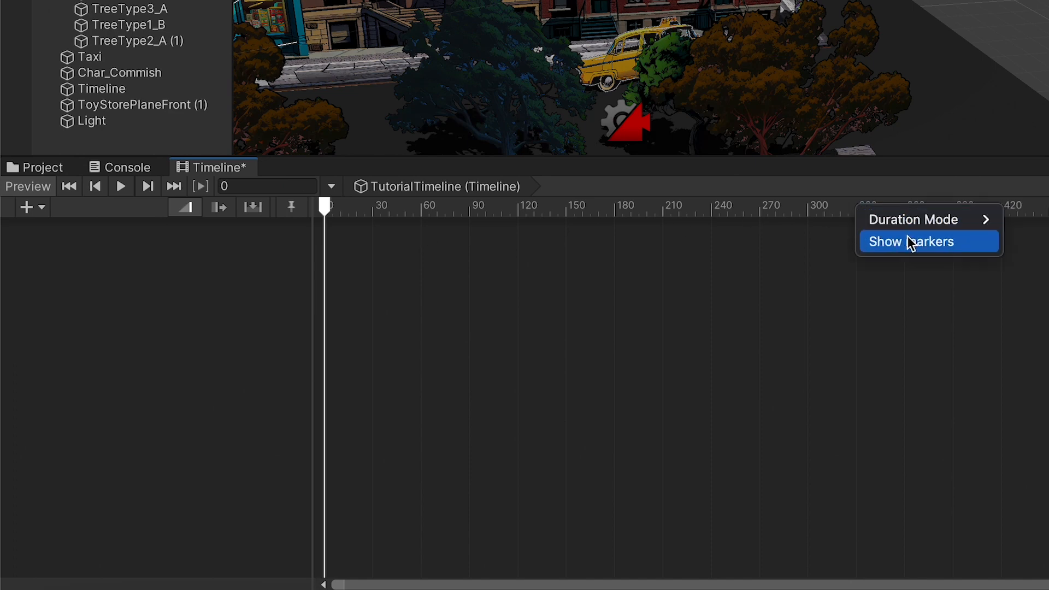
key(Escape)
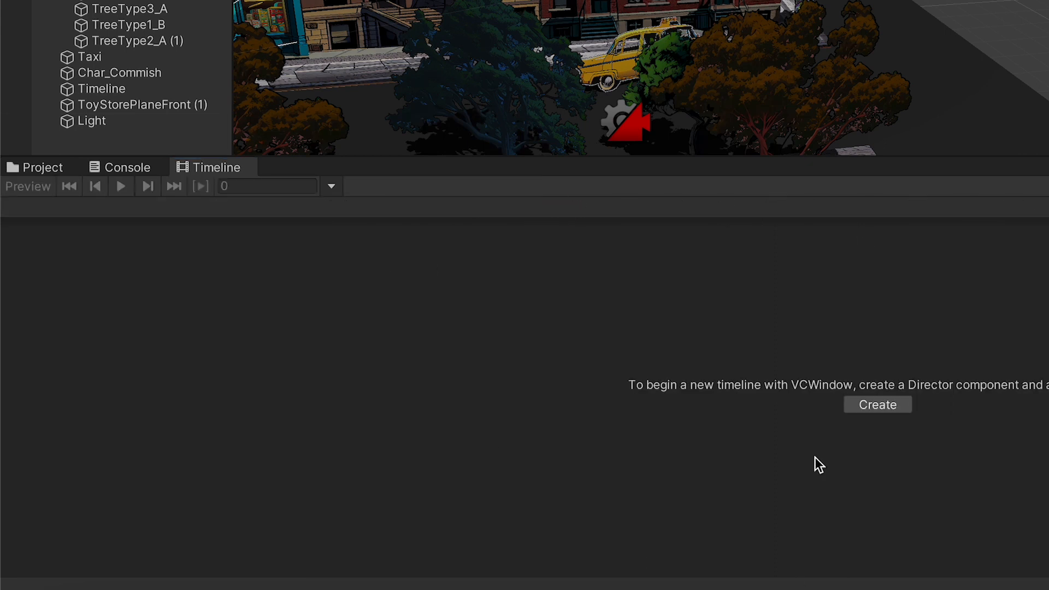
Step: Select the Timeline object to show its timeline and make the Timeline editor taller
click(104, 89)
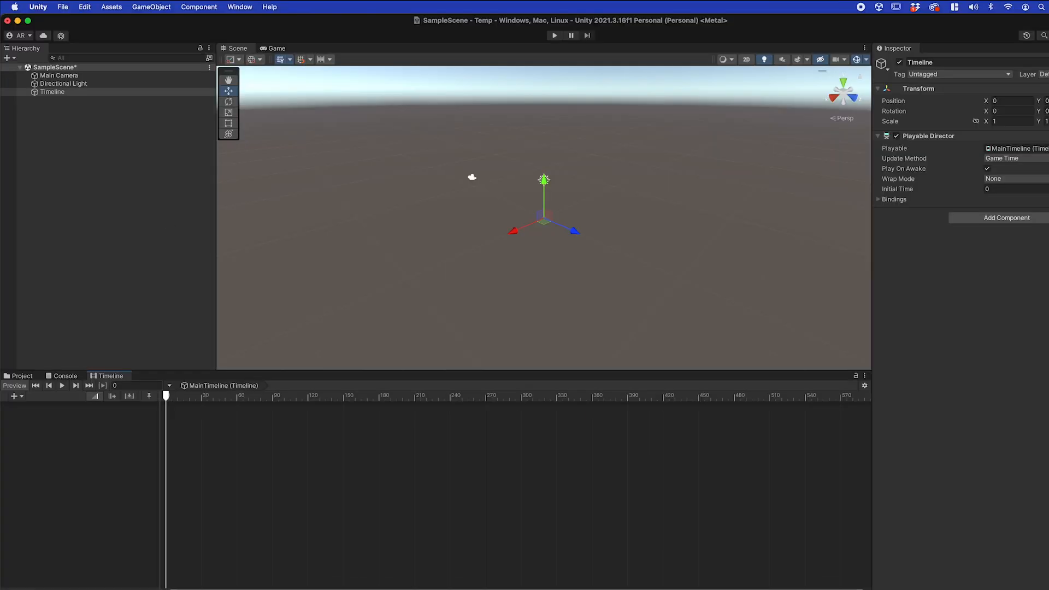
drag(218, 370, 221, 327)
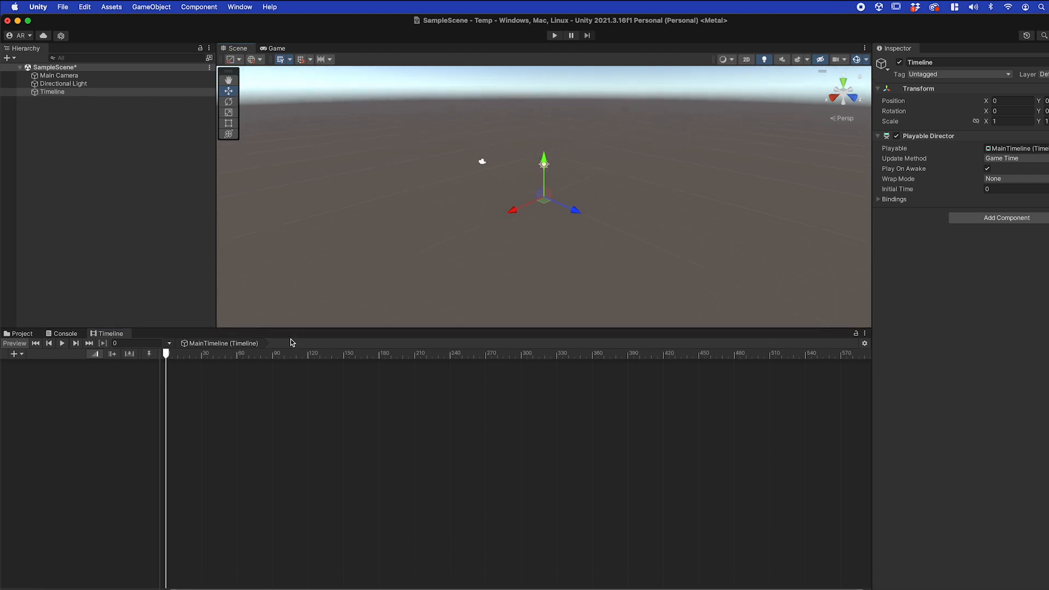
Step: Compare what the Timeline editor shows for the Directional Light, Main Camera and Timeline objects, finishing on Timeline
click(79, 86)
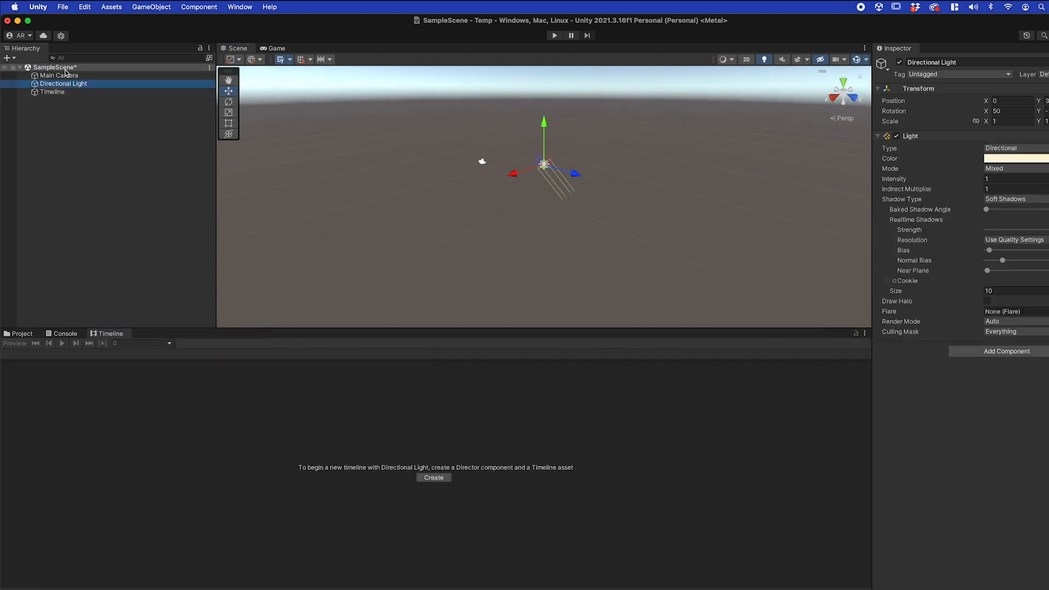
click(65, 76)
click(62, 85)
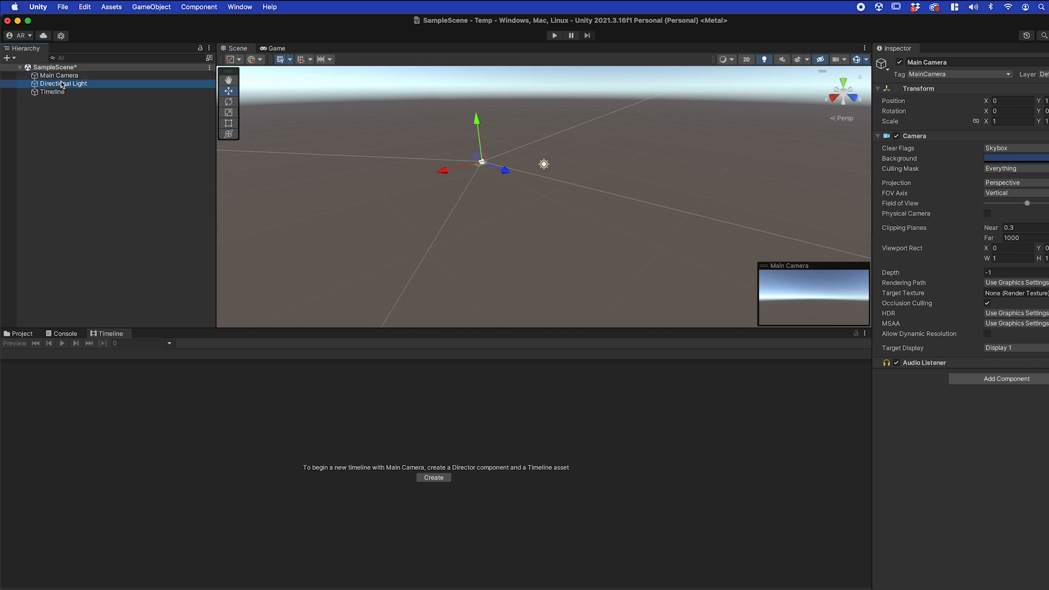
click(52, 92)
click(56, 86)
click(51, 92)
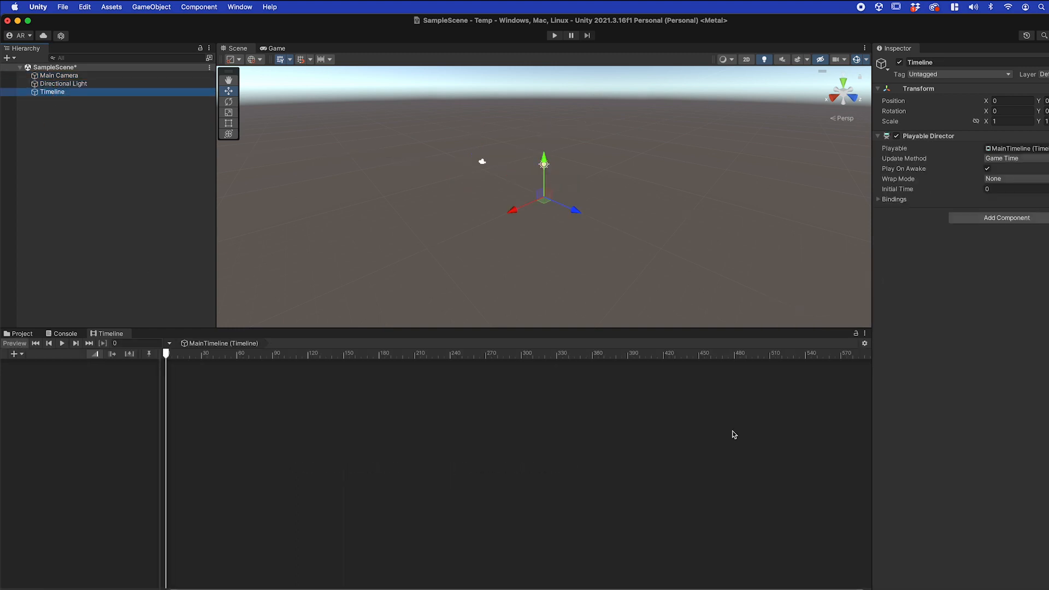
click(855, 334)
click(62, 84)
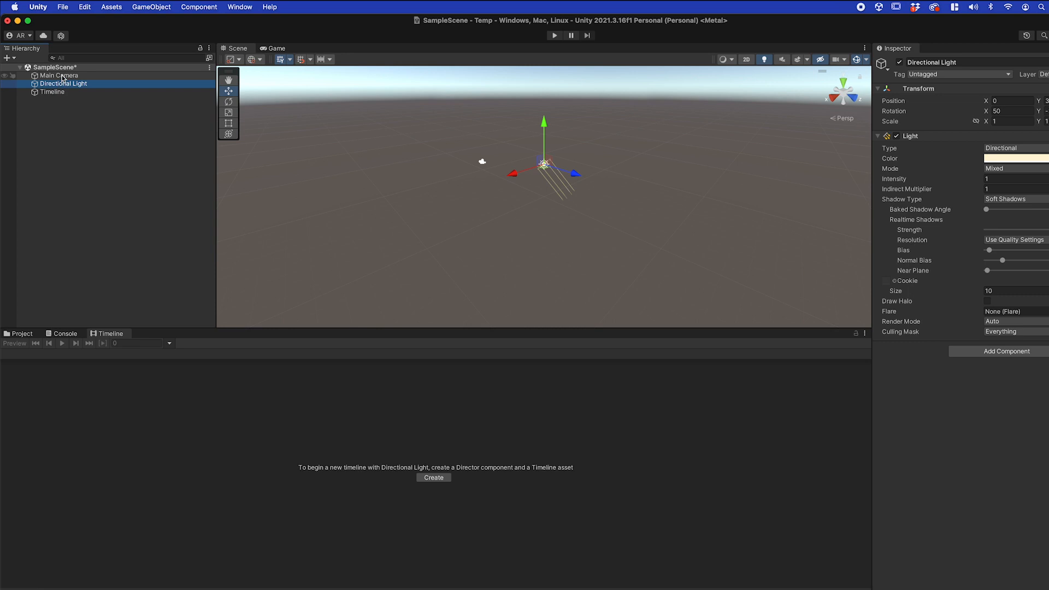
click(62, 76)
click(62, 84)
click(53, 92)
click(56, 85)
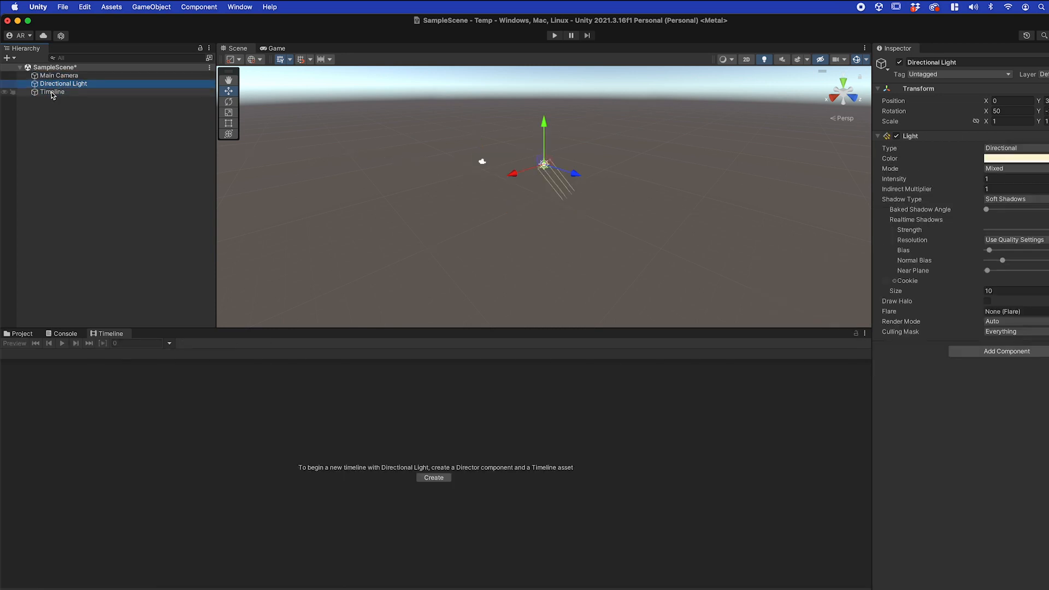
click(52, 92)
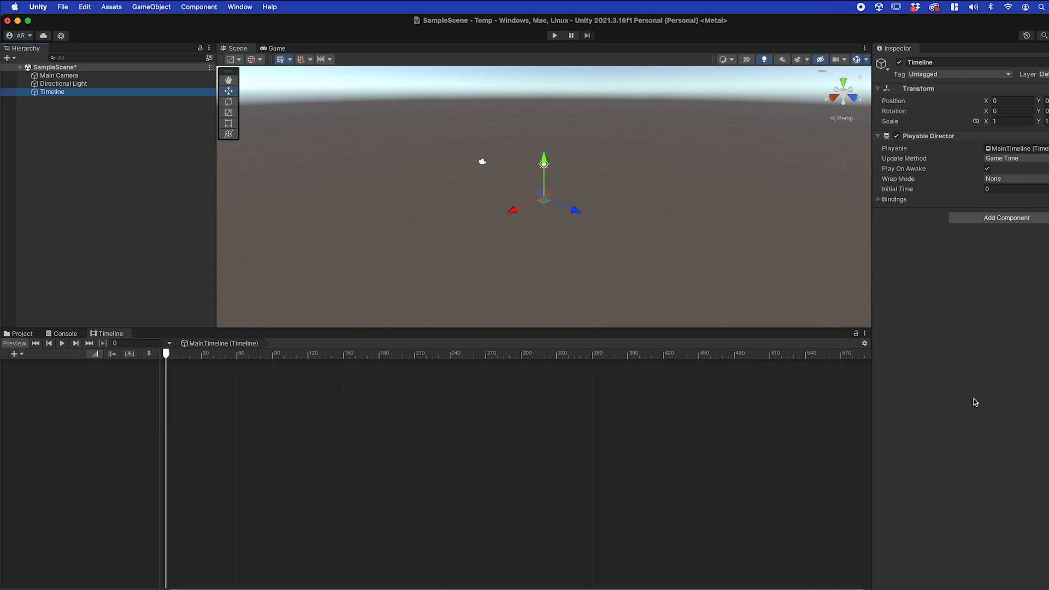
Step: Lock the Timeline editor to MainTimeline and check it by selecting Timeline and Main Camera in turn
click(856, 336)
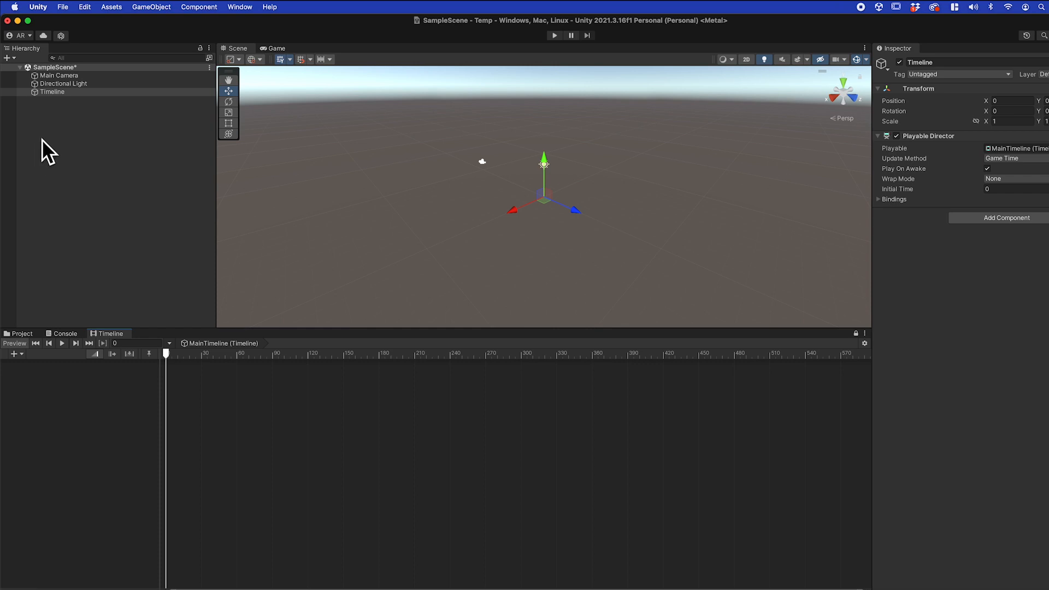
click(57, 92)
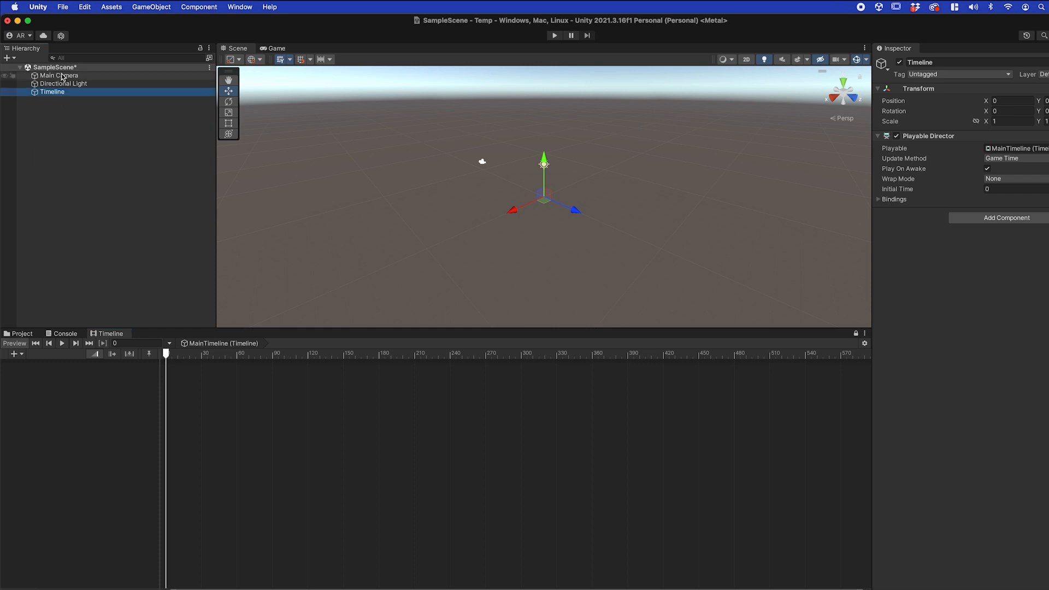
click(60, 76)
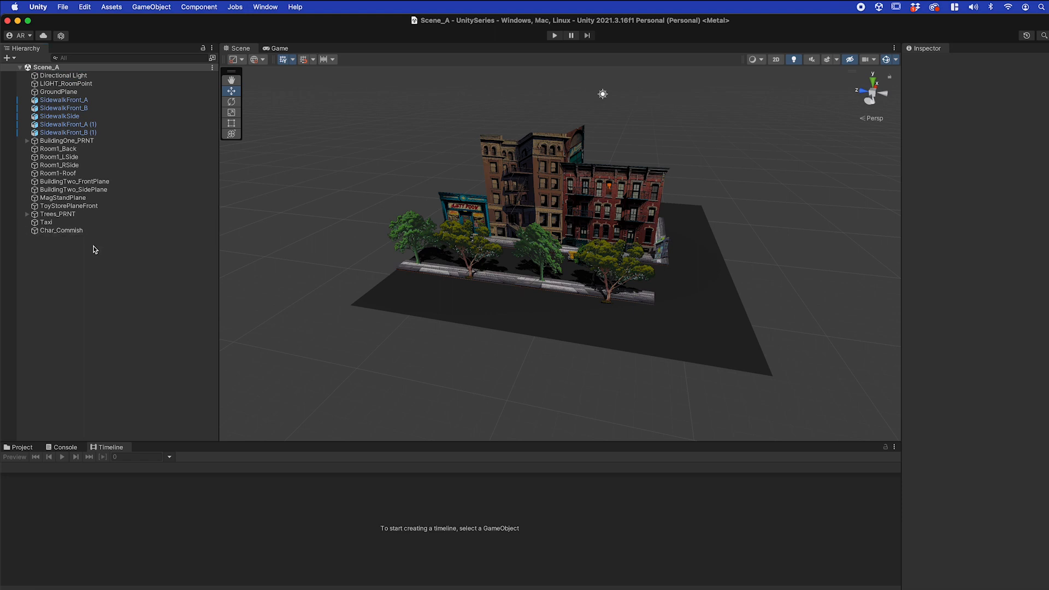
Step: Add a camera to Scene_A and name it MainCamera
right_click(94, 250)
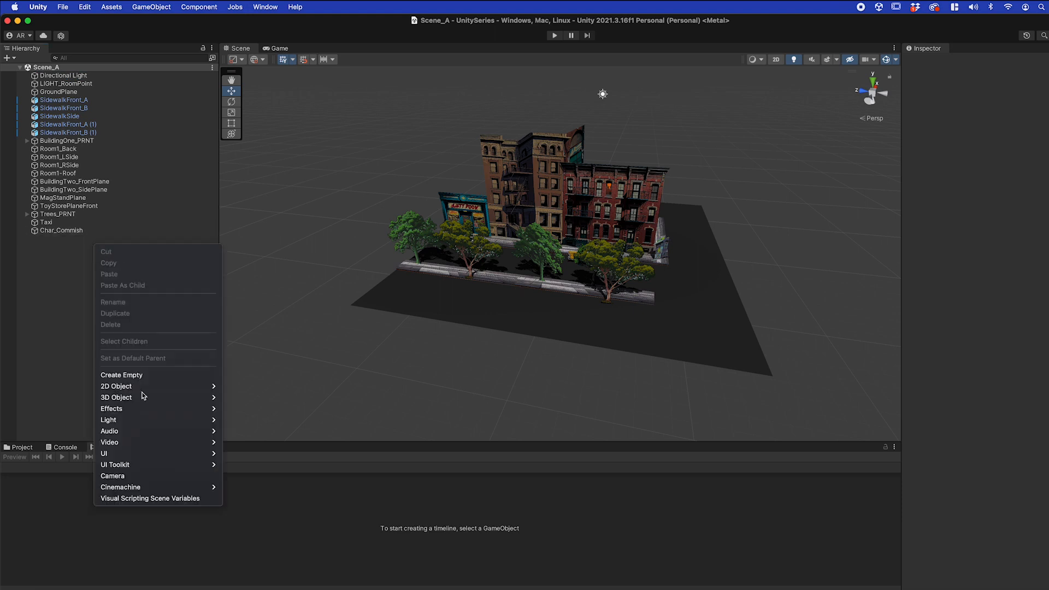
click(161, 481)
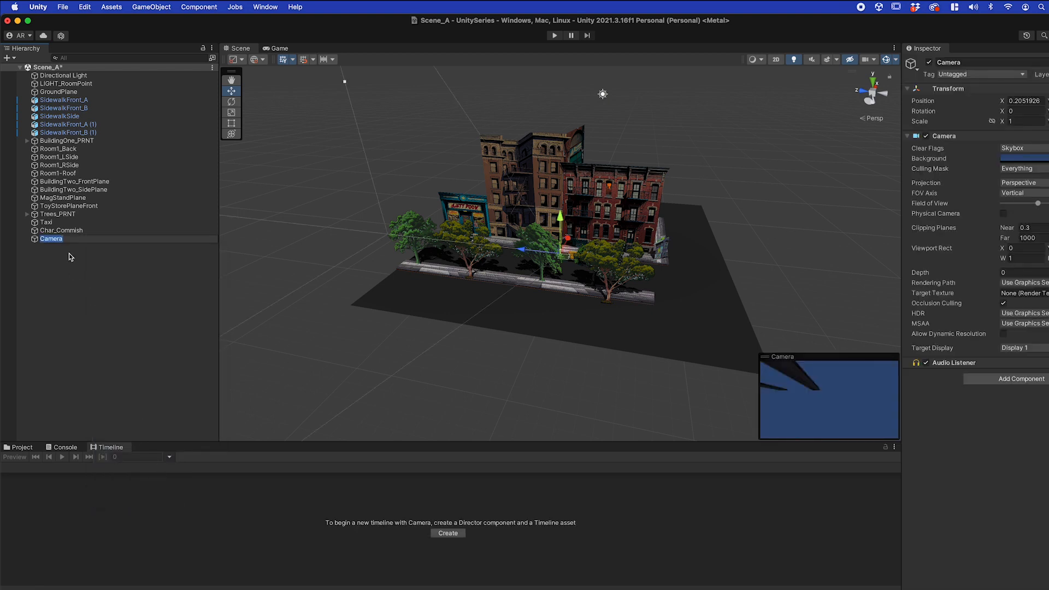
text(MainCame)
key(Return)
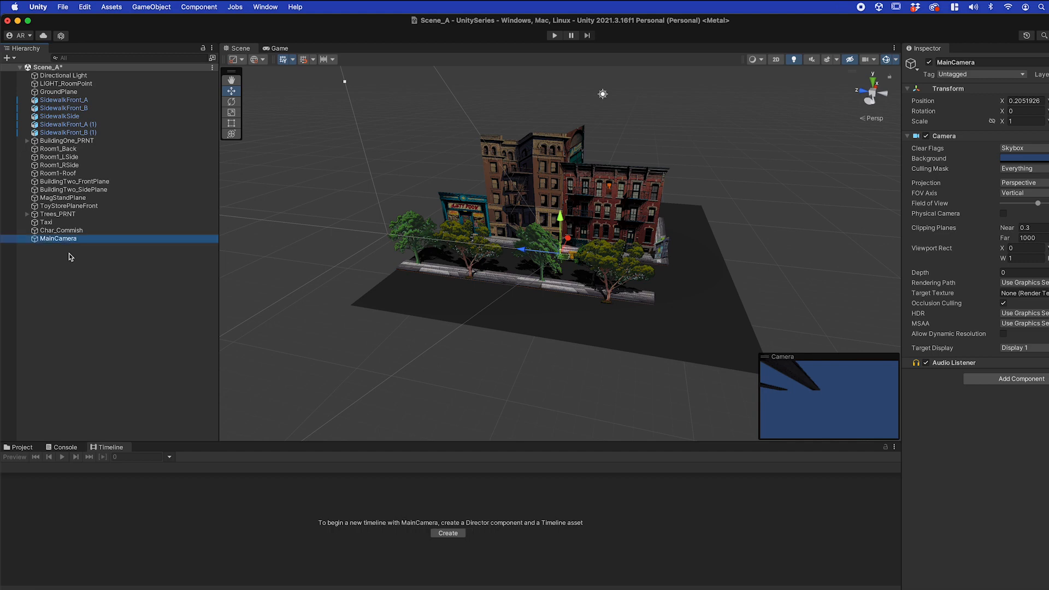
click(69, 254)
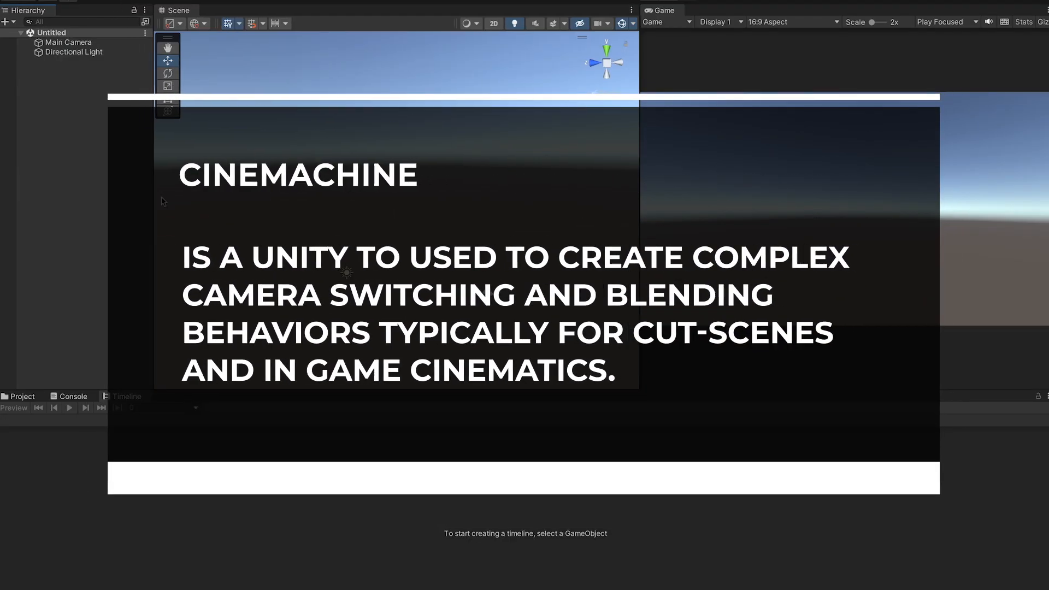
Step: Widen the Hierarchy of the Untitled scene and add a Cinemachine virtual camera named CameraSettingsBookMark
drag(162, 202, 241, 201)
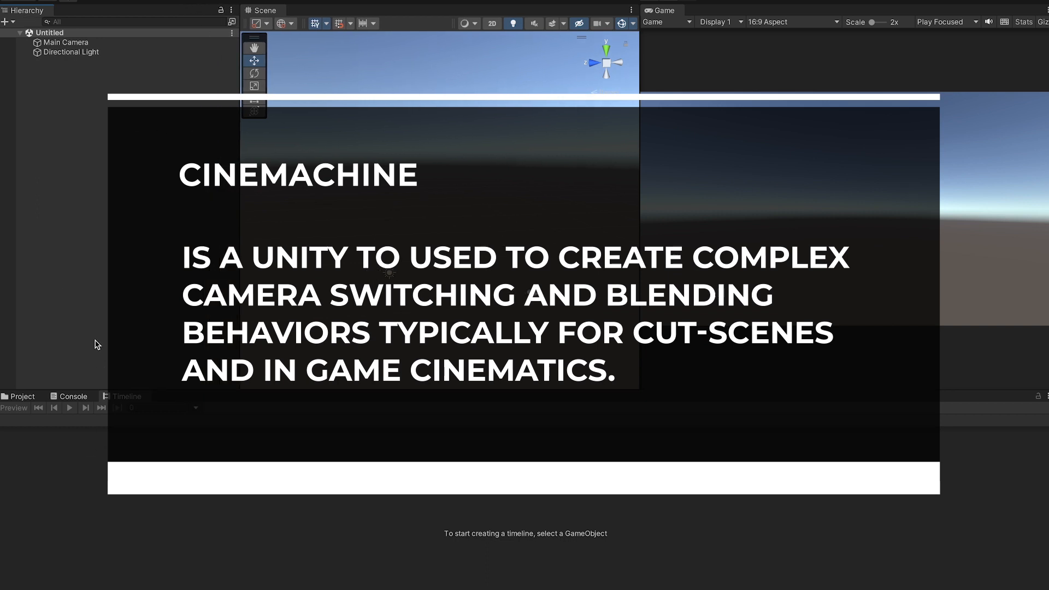
right_click(84, 108)
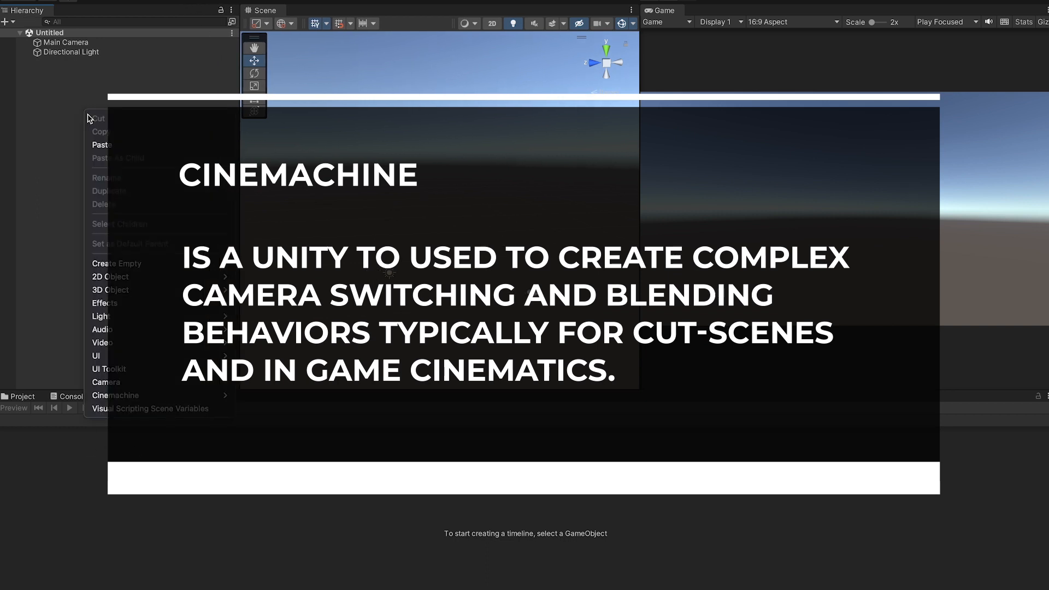
mouse_move(179, 400)
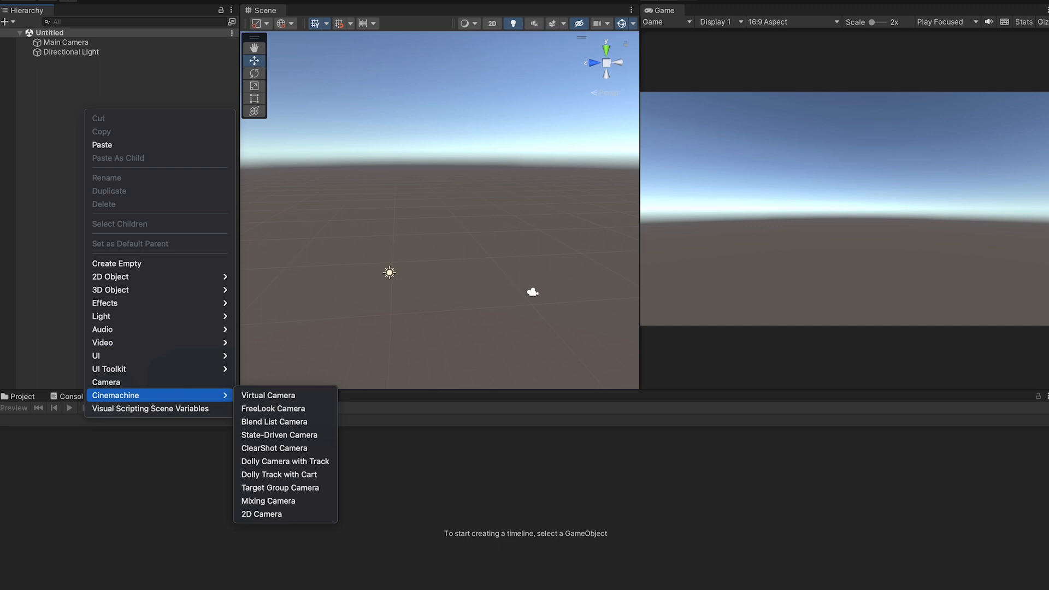
click(273, 397)
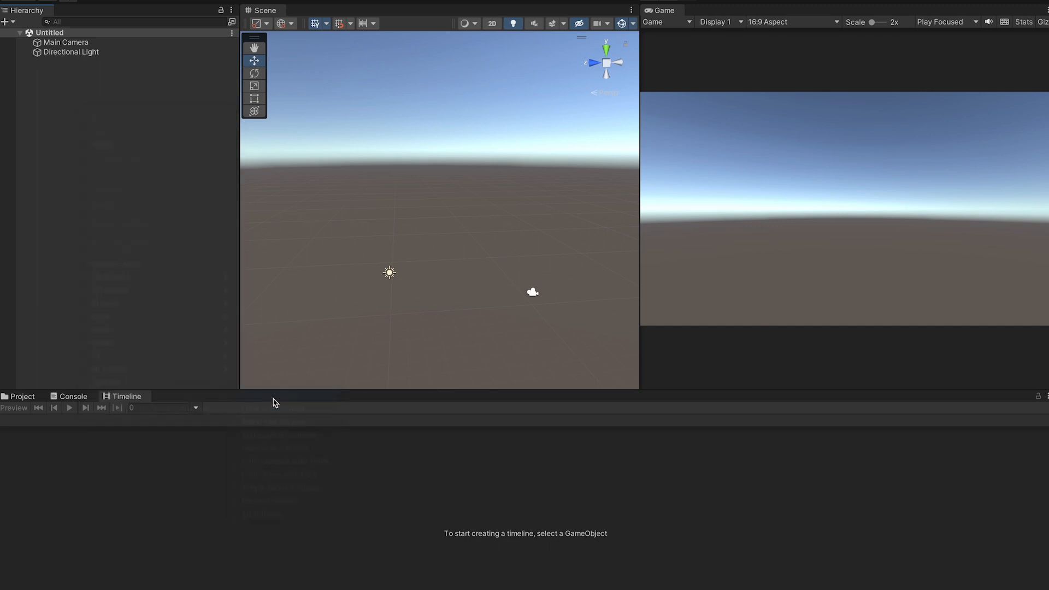
text(CameraS)
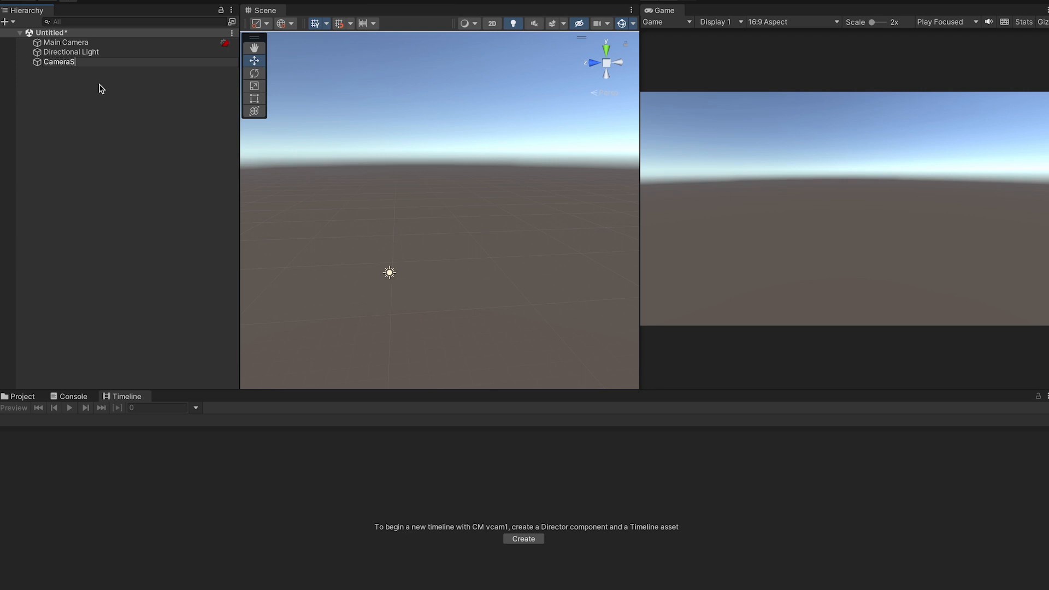
text(ettingsBookMark)
key(Return)
Step: Add a second Cinemachine virtual camera and also name it CameraSettingsBookMark
right_click(62, 84)
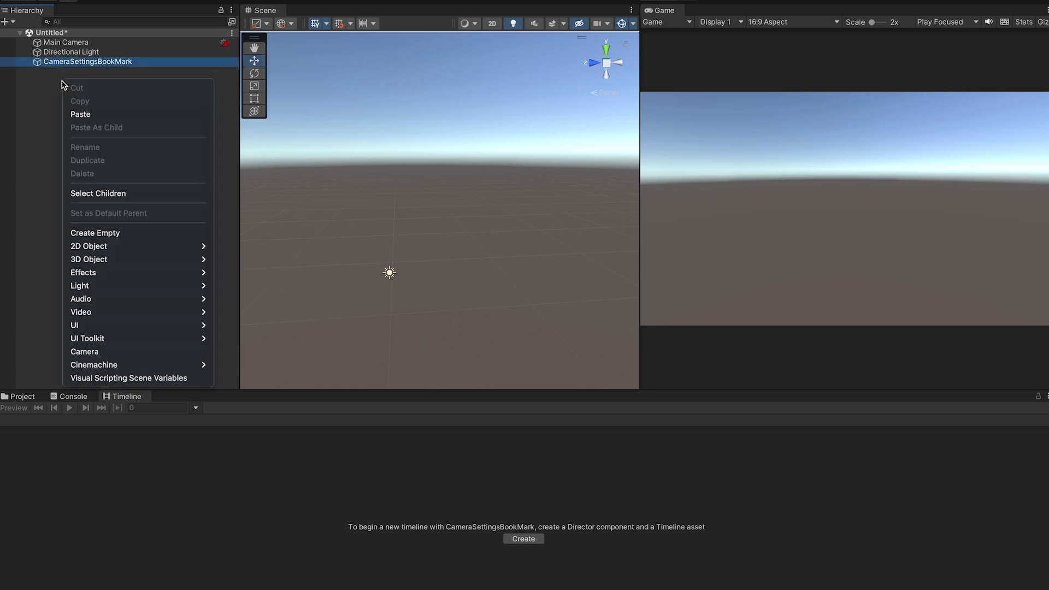
mouse_move(118, 364)
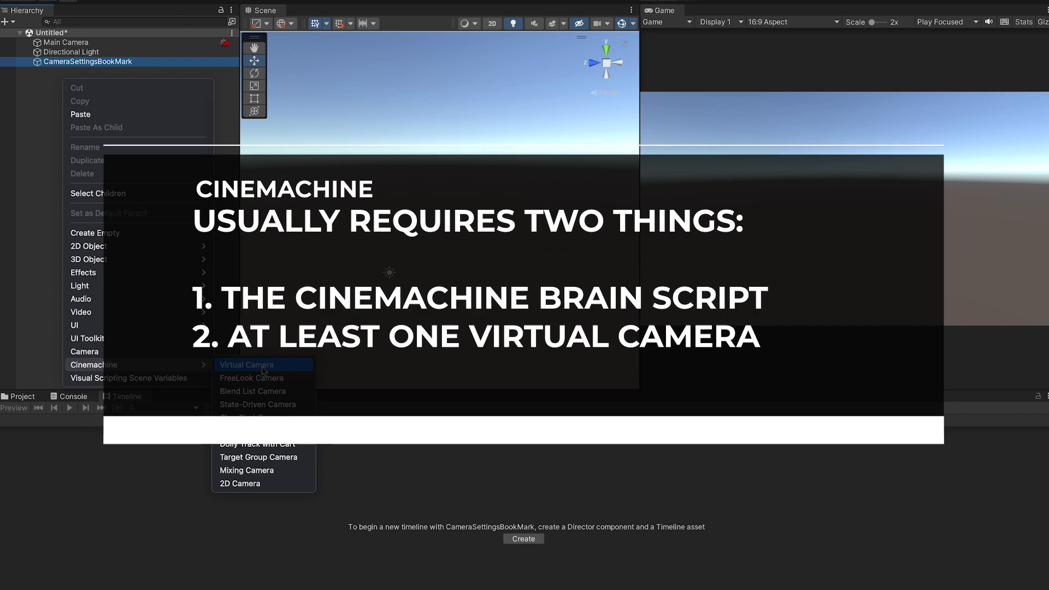
click(263, 365)
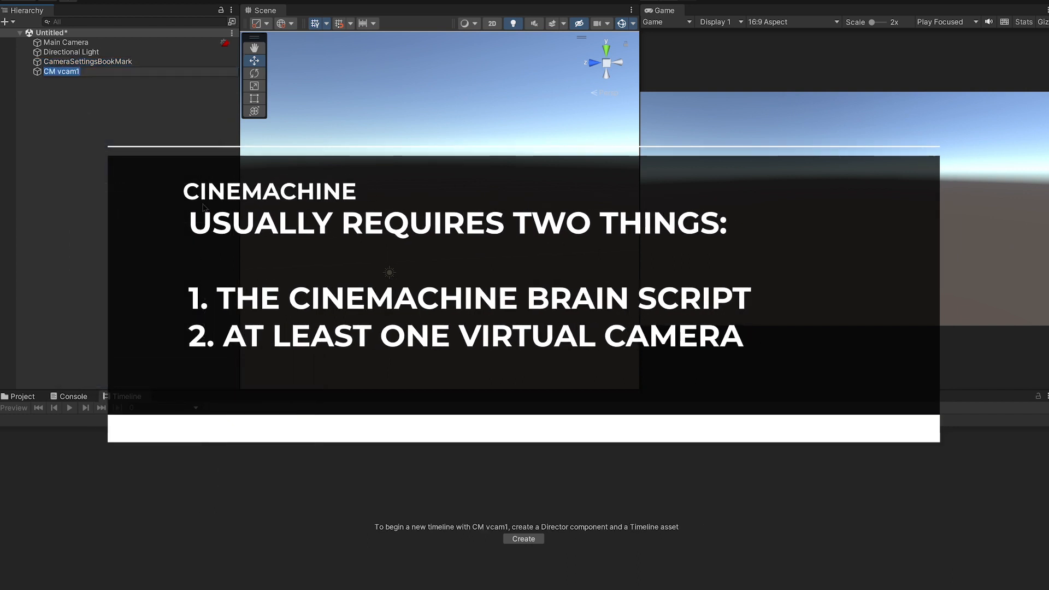
text(Camera)
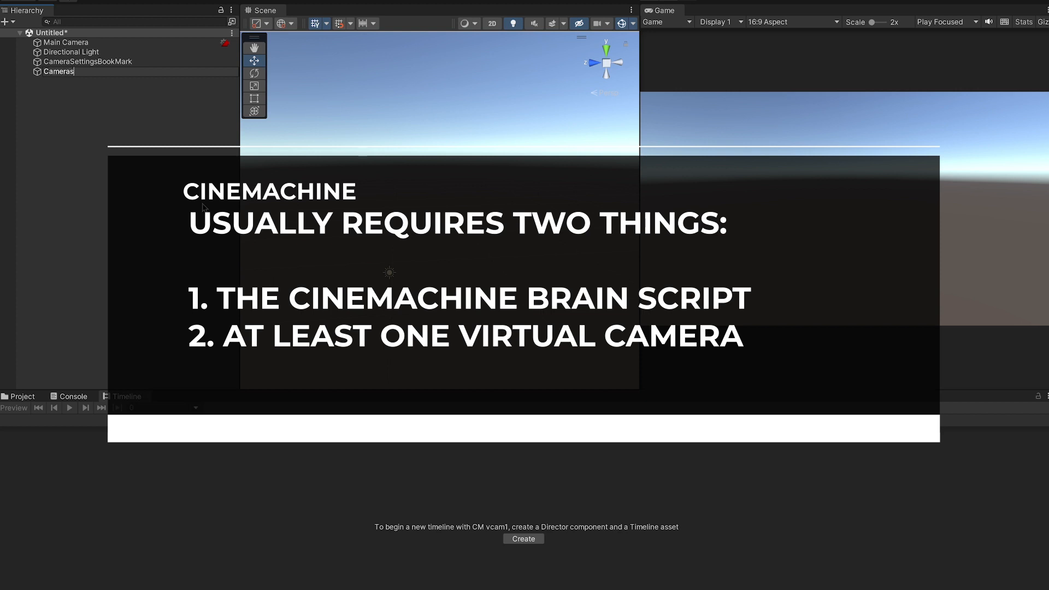
text(SettingsBook)
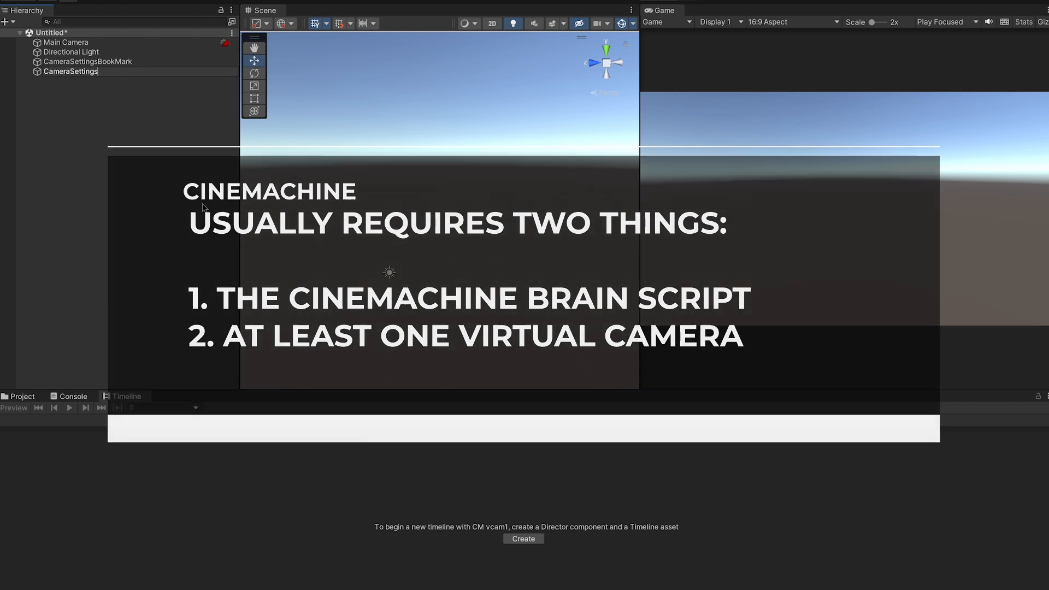
text(Makr)
key(BackSpace)
key(BackSpace)
text(rk)
key(Return)
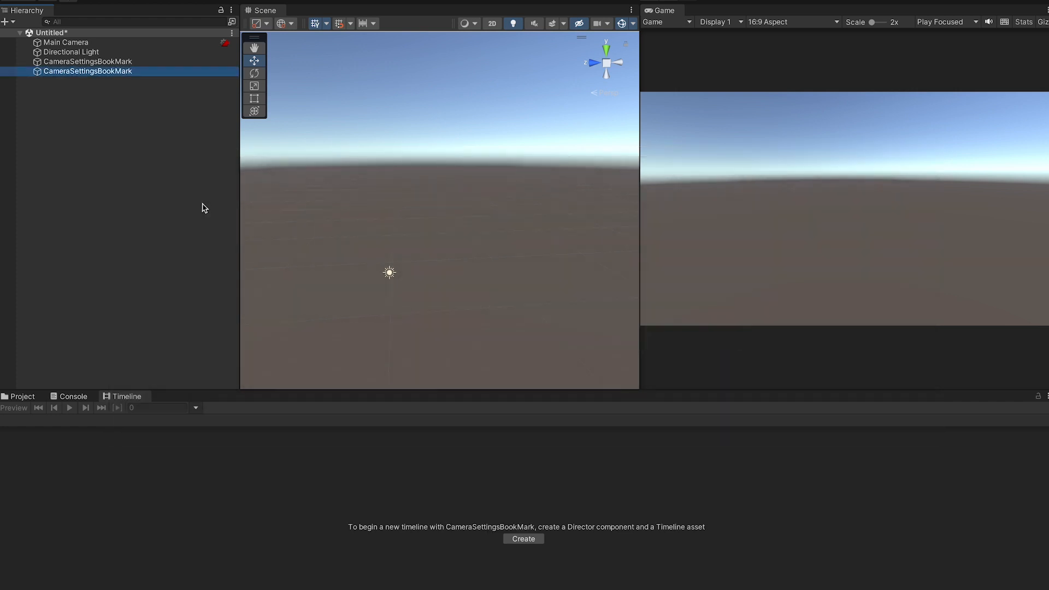
Step: Highlight the two CameraSettingsBookMark virtual cameras and delete them both from the Untitled scene
click(141, 121)
click(120, 62)
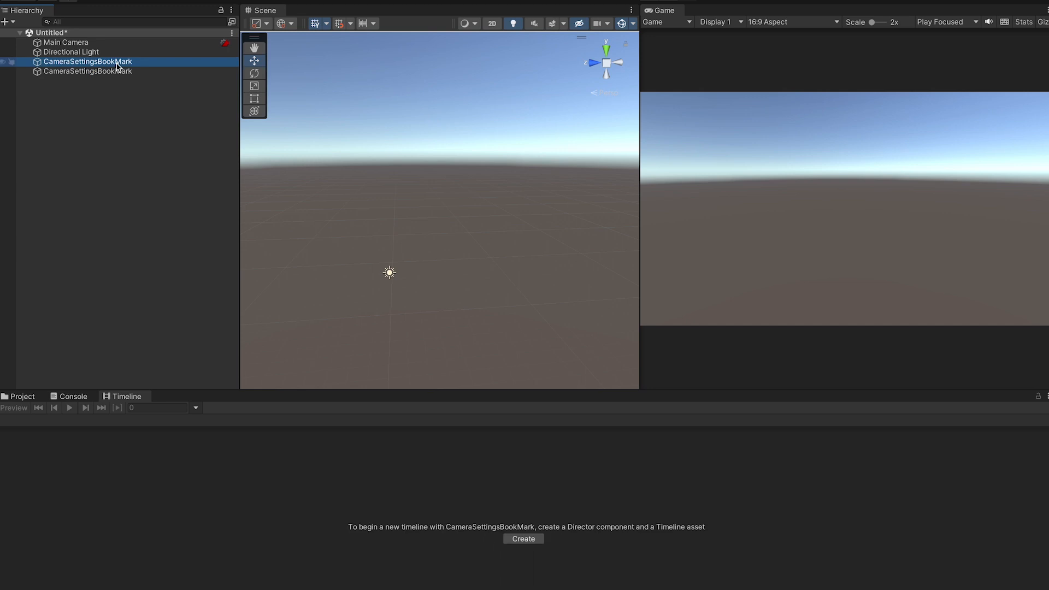
ctrl+click(116, 73)
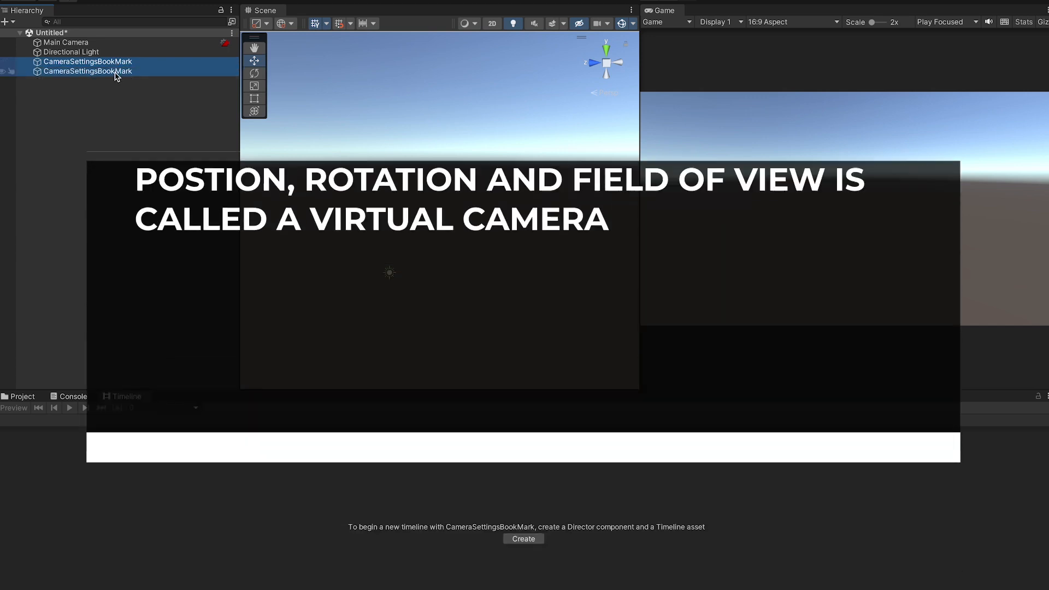
click(114, 96)
click(111, 71)
key(Delete)
click(110, 63)
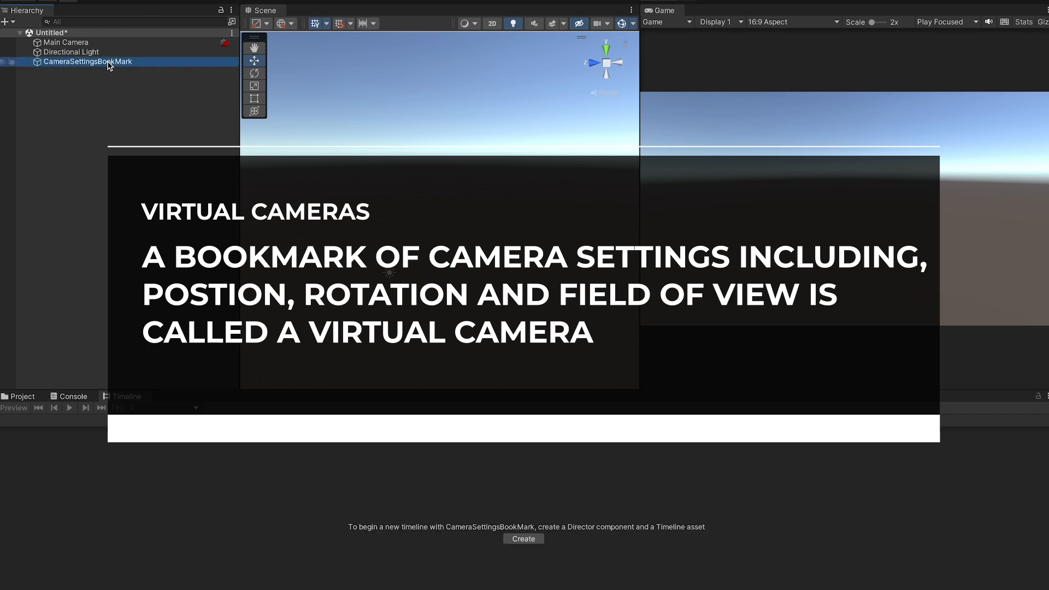
click(111, 72)
click(109, 62)
key(Delete)
Step: Add a new Cinemachine virtual camera with a name beginning "VirtualCamera-aka-BookmarkOfSett"
right_click(109, 68)
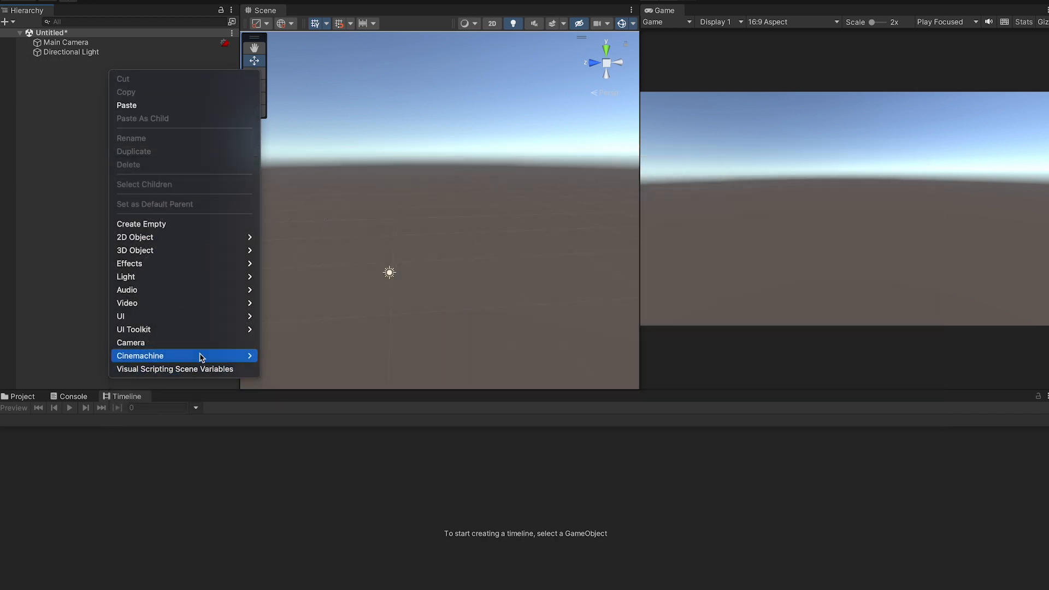
mouse_move(201, 358)
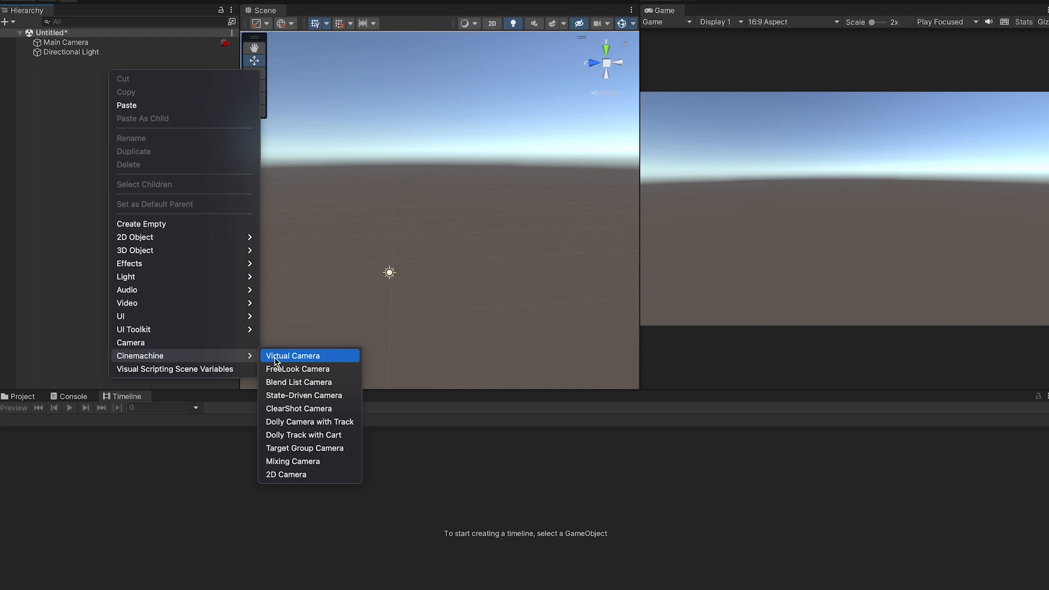
click(276, 357)
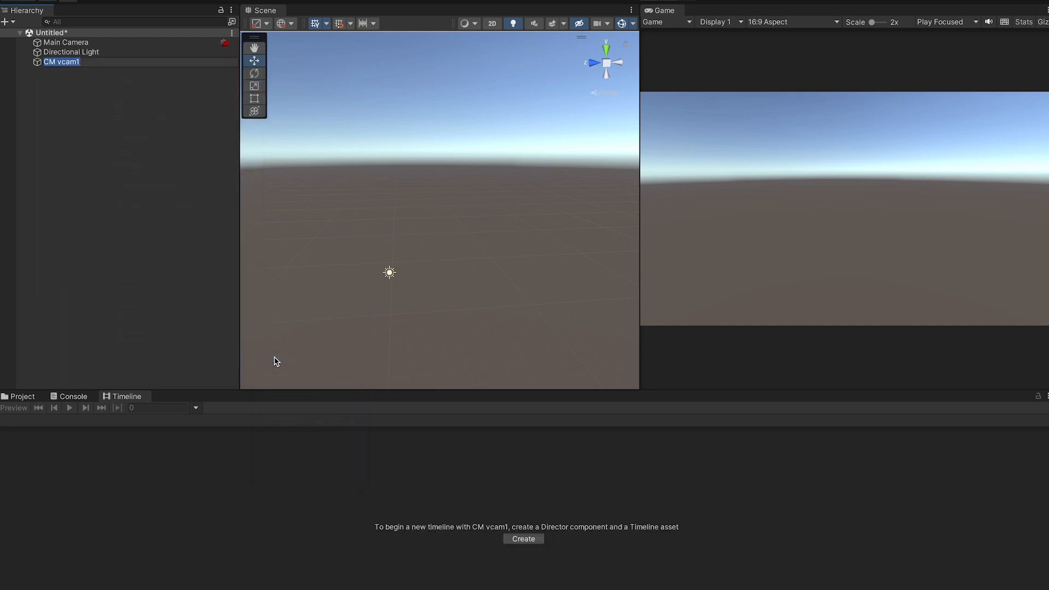
text(V)
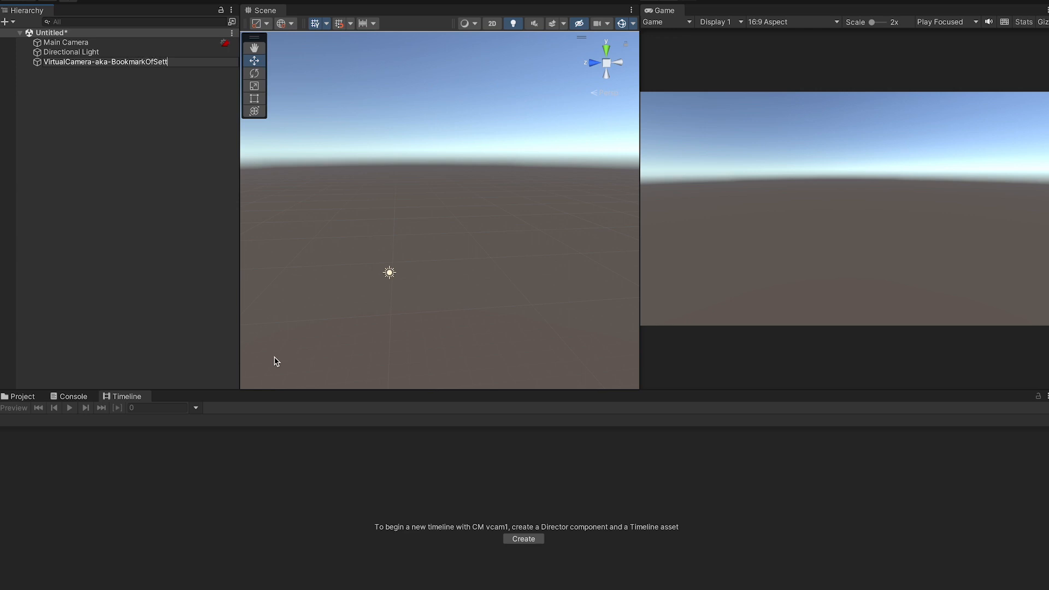
key(Return)
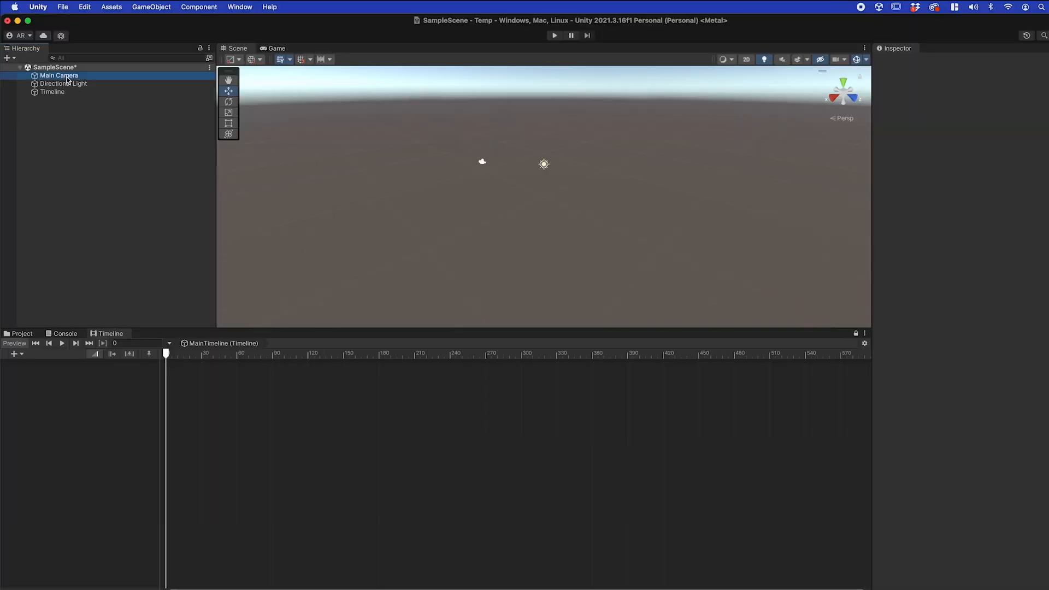
Step: Add a CinemachineBrain component to the Main Camera of SampleScene
click(67, 79)
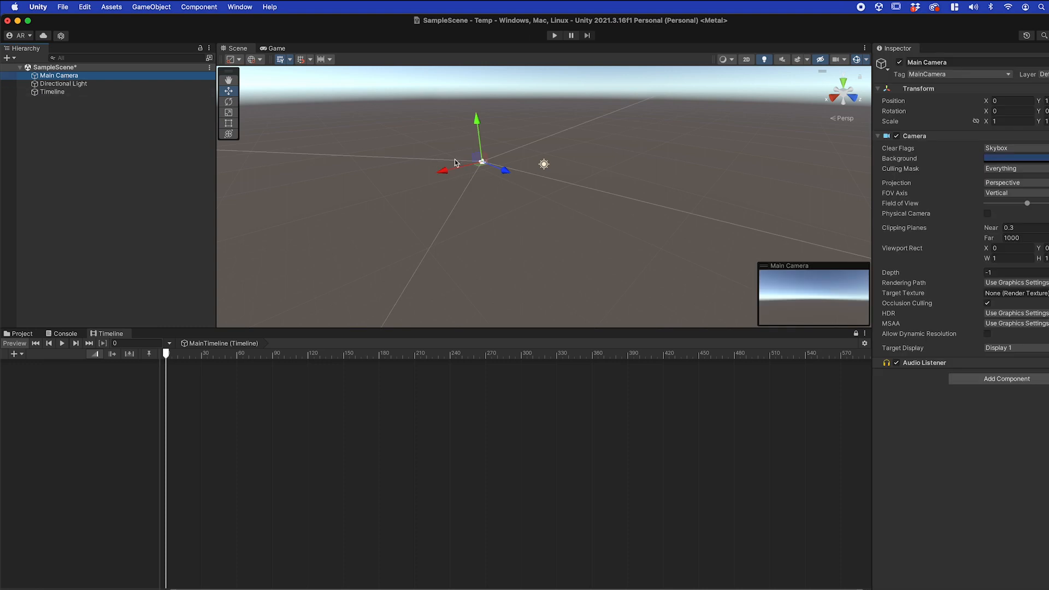
click(993, 382)
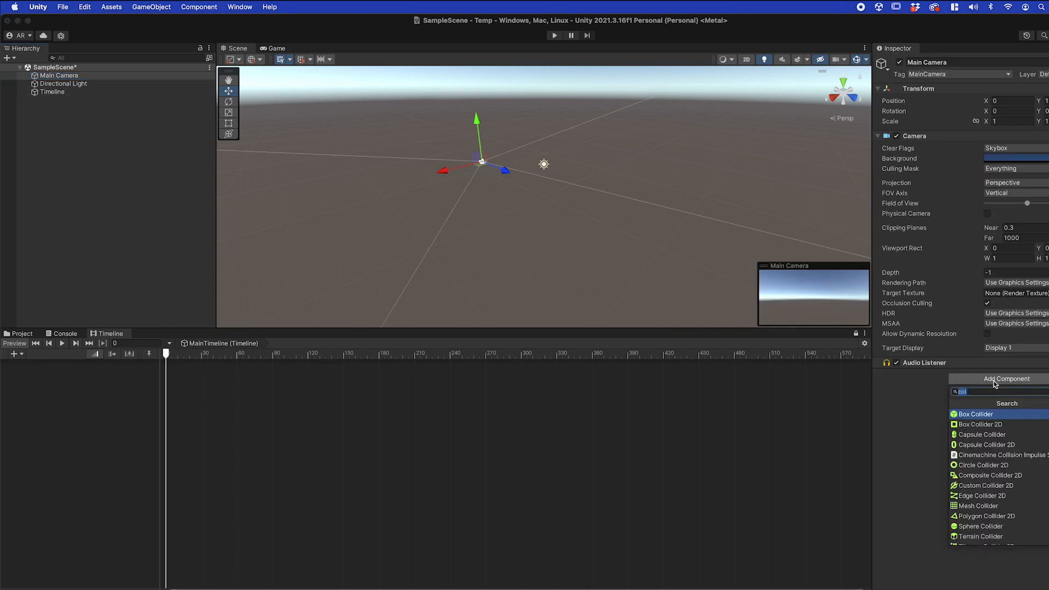
text(cine)
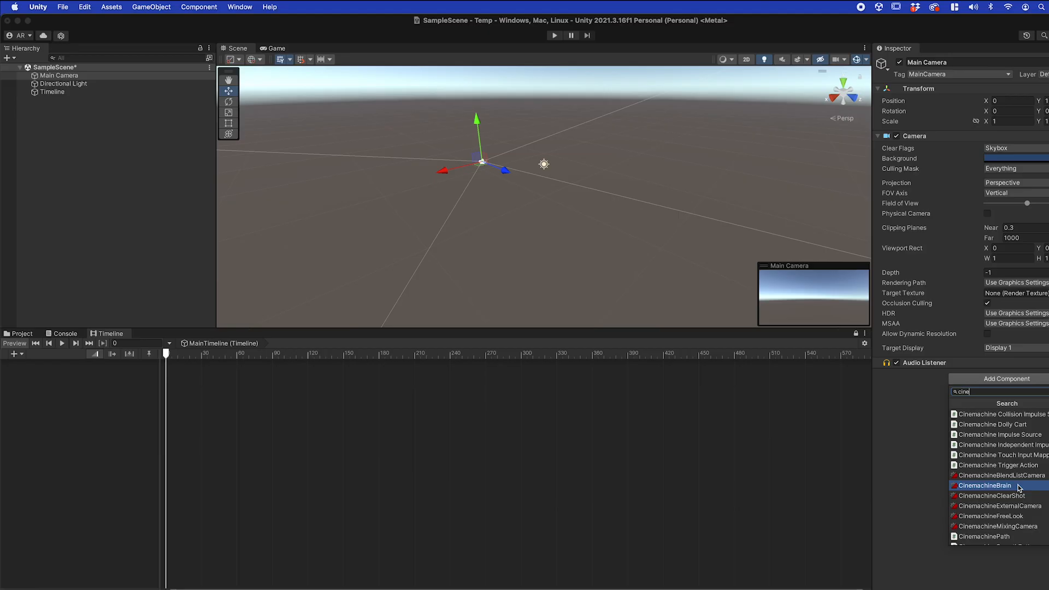
click(869, 402)
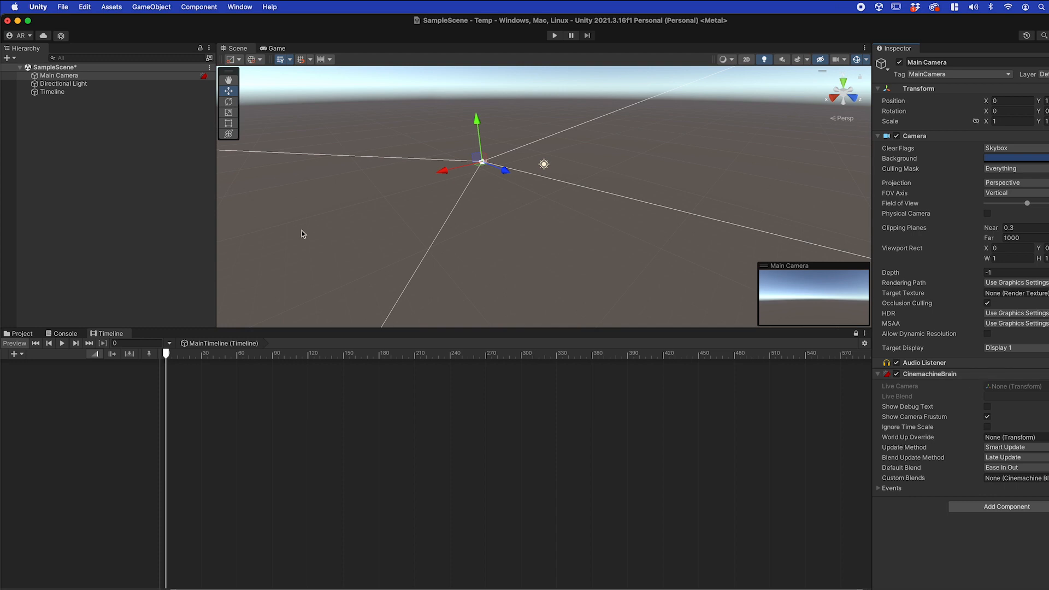
click(80, 152)
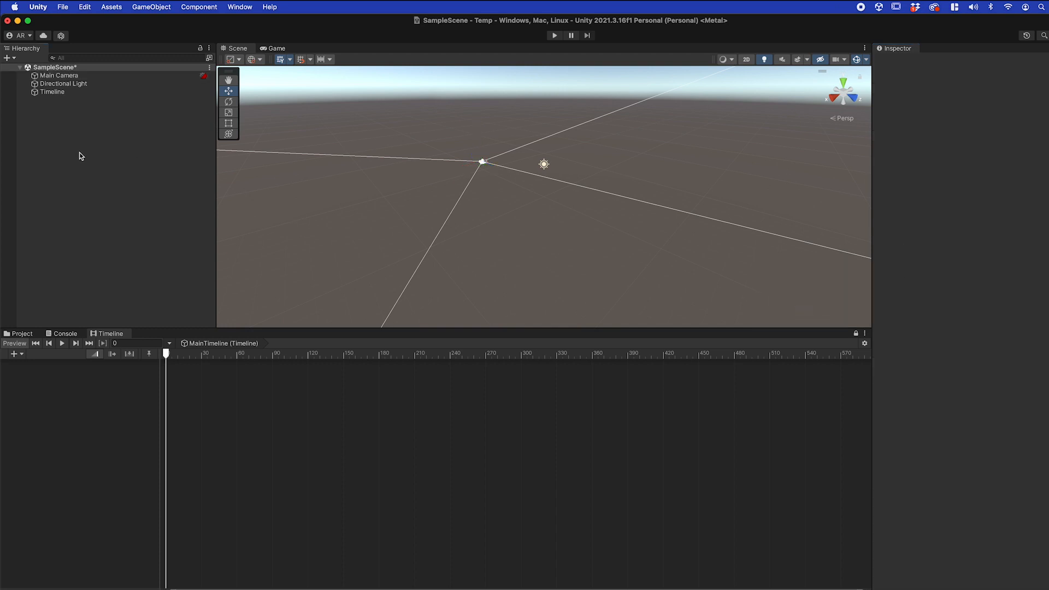
click(65, 76)
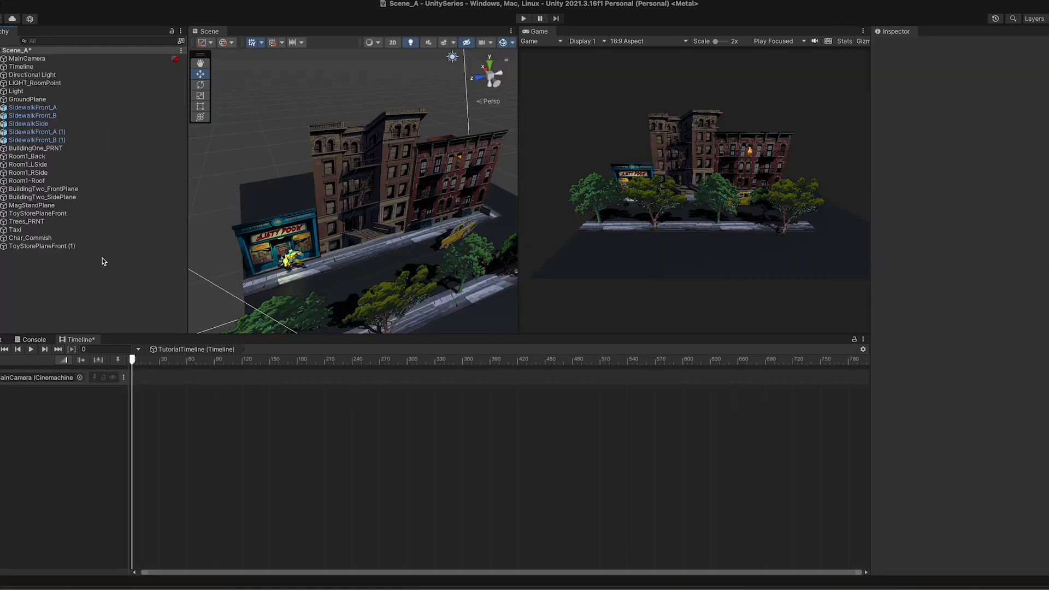
Step: Add a Cinemachine virtual camera with its default name to Scene_A and select it
right_click(92, 267)
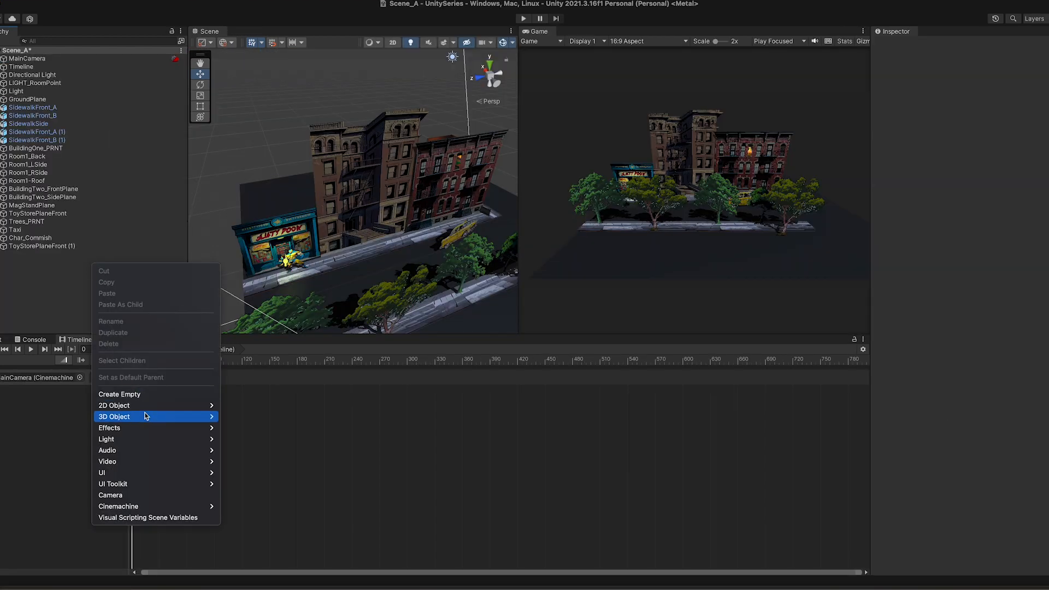
mouse_move(186, 509)
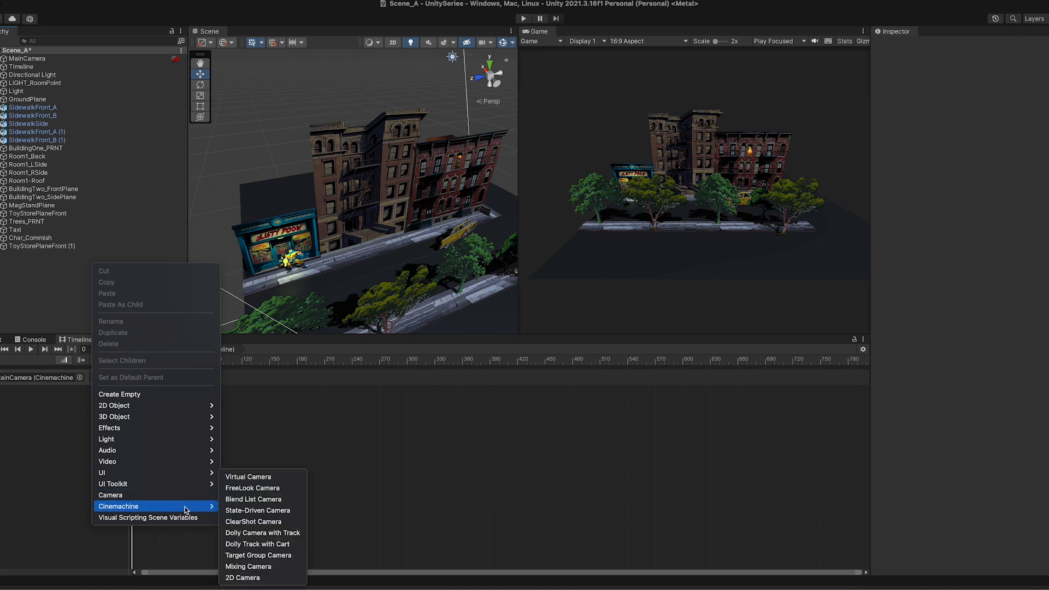
click(261, 477)
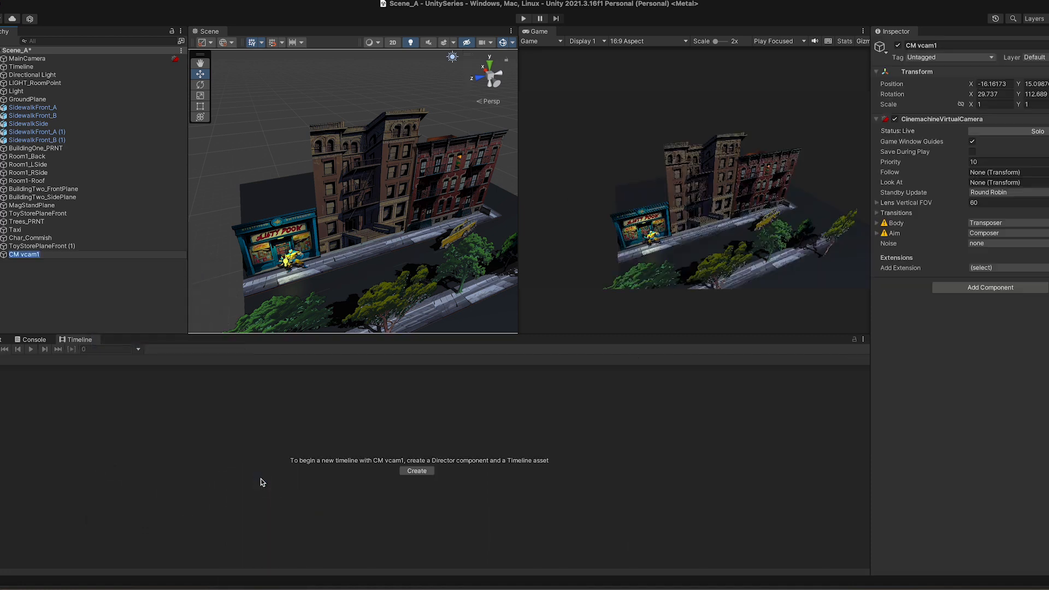
click(100, 304)
click(25, 255)
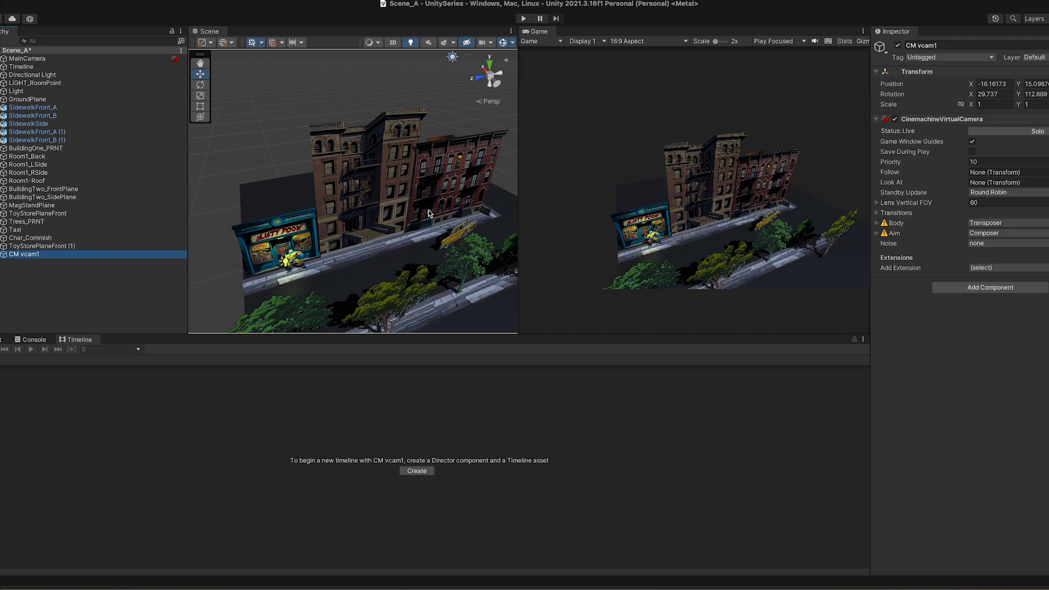
Step: Lower CM vcam1 to a height of about 12.93 and slide it sideways along the street
key(f)
scroll(360, 198, up, 3)
right_drag(437, 206, 346, 204)
key(f)
scroll(382, 182, down, 5)
drag(356, 159, 427, 231)
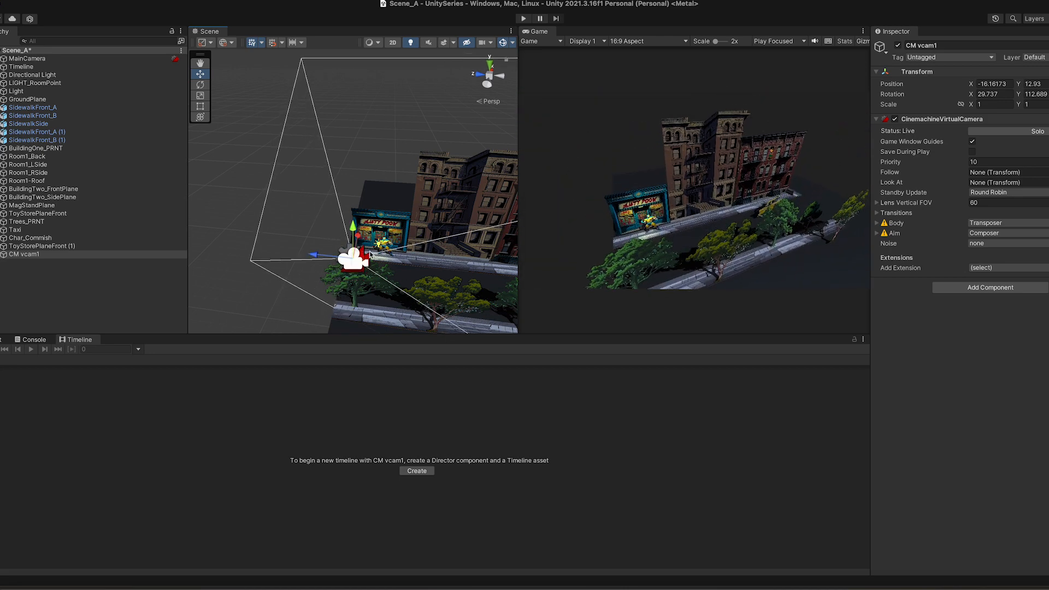
drag(358, 241, 481, 241)
key(e)
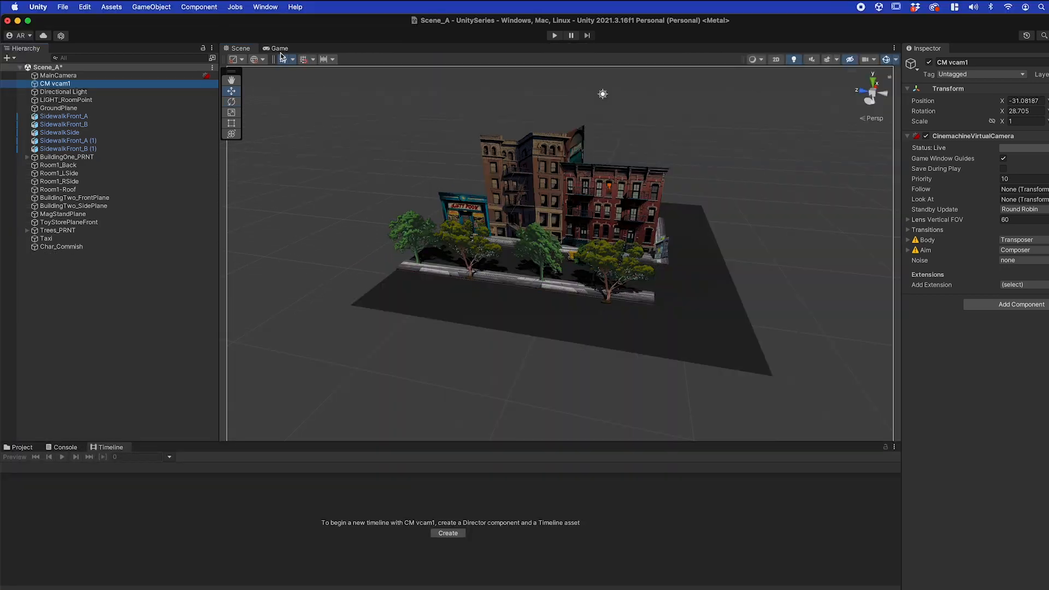
Step: Show the Game view and shift CM vcam1's X position to about -32.41
click(279, 49)
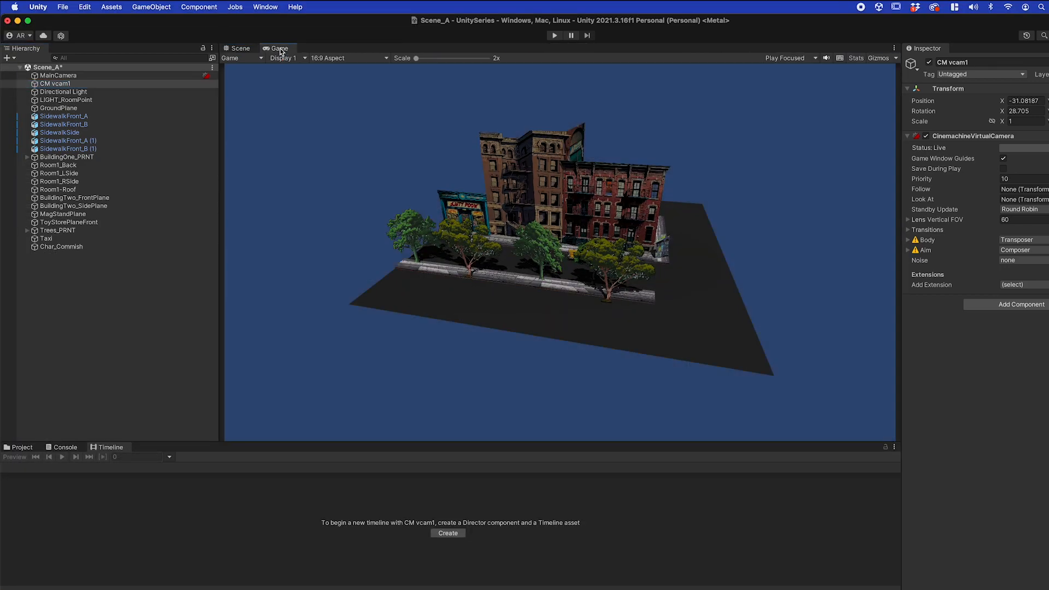
click(58, 75)
click(60, 84)
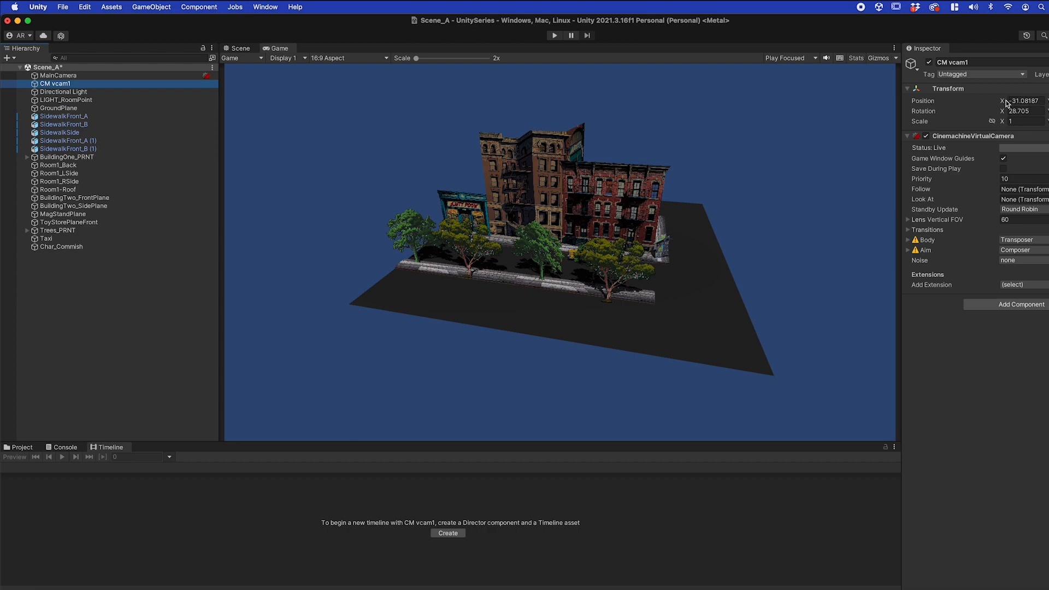
drag(1003, 103, 975, 103)
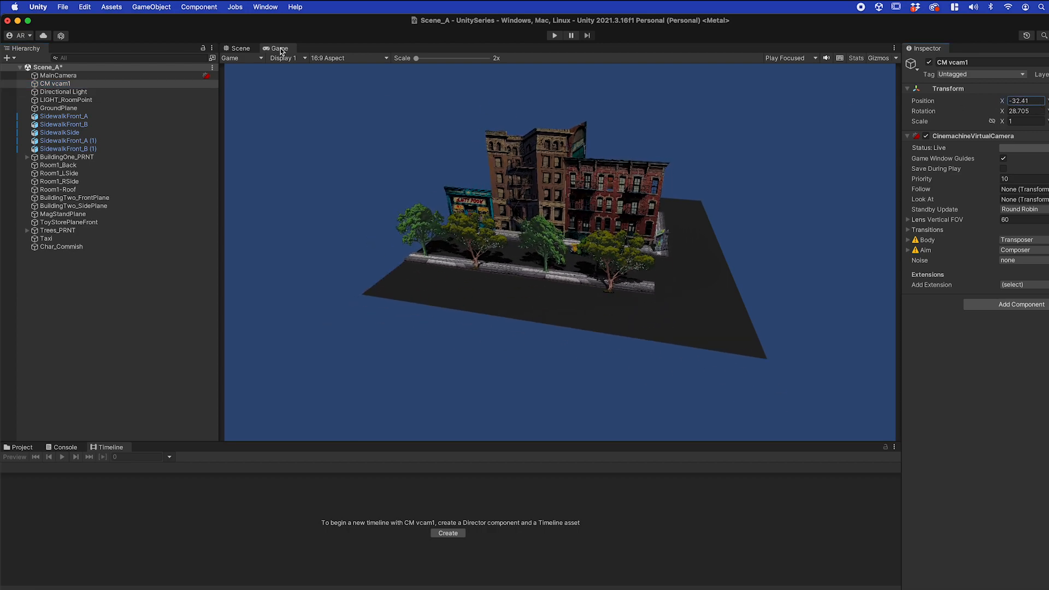
Step: Dock the Game view beside the Scene view at roughly equal width and focus the Scene view on MainCamera
drag(278, 48, 642, 100)
drag(810, 149, 852, 173)
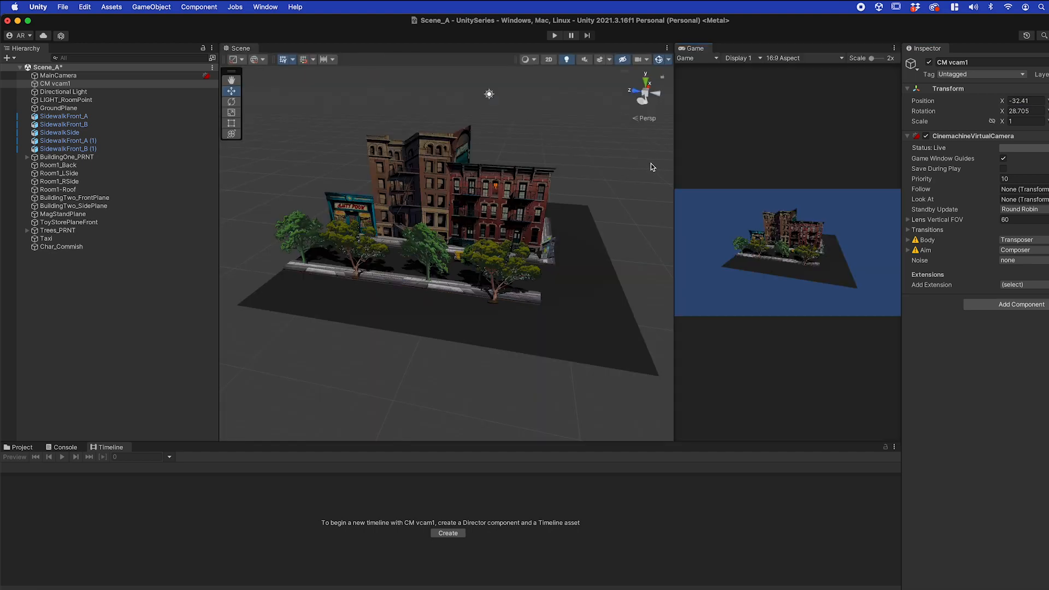
drag(676, 147, 556, 144)
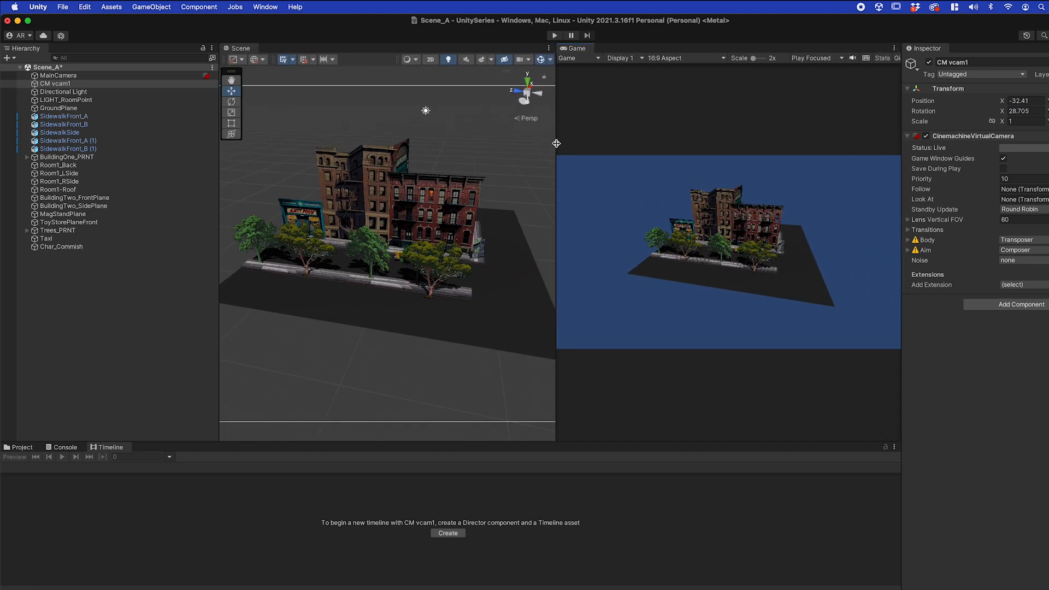
click(74, 77)
double_click(73, 78)
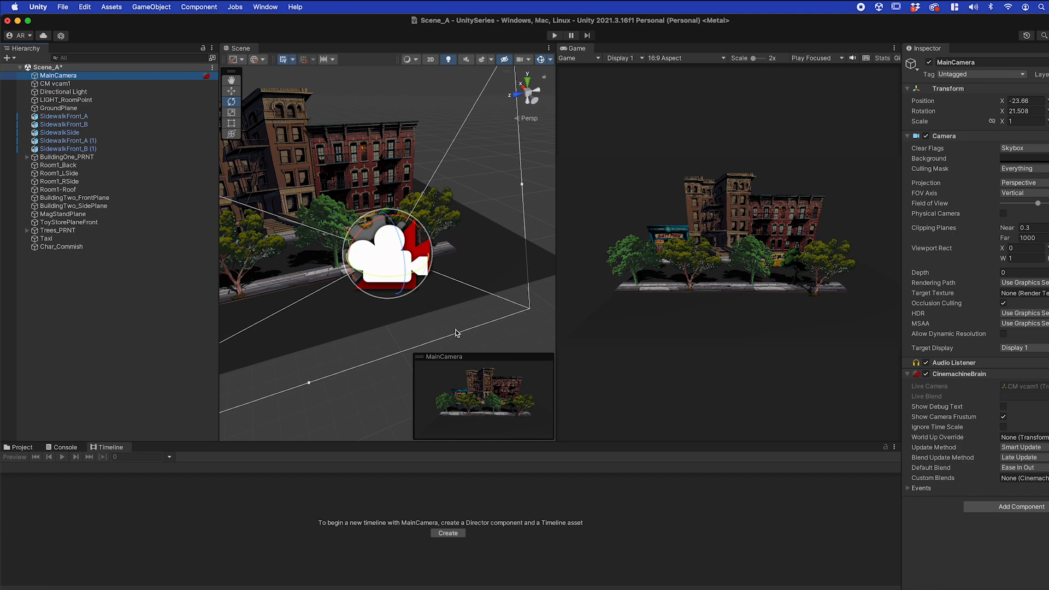
Step: Preview the Game view in the 9:16 aspect and return it to 16:9 Aspect
click(689, 59)
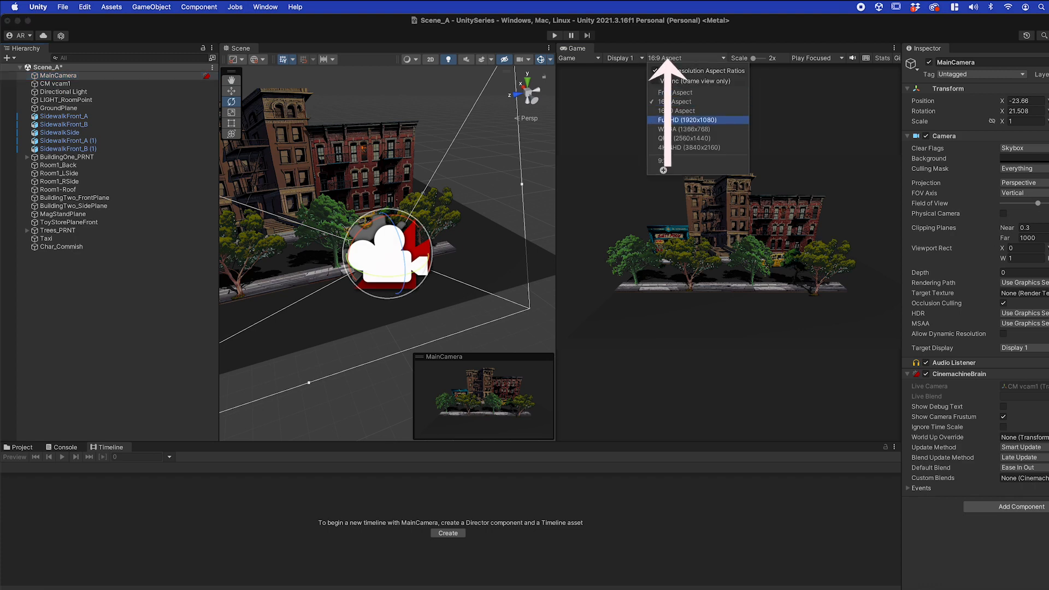
click(665, 161)
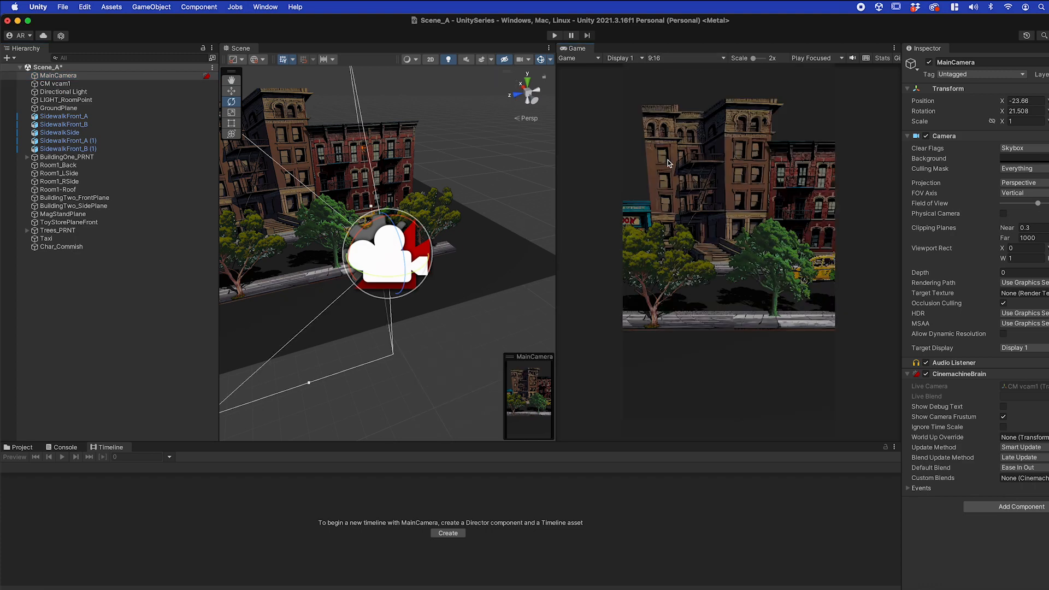
click(664, 59)
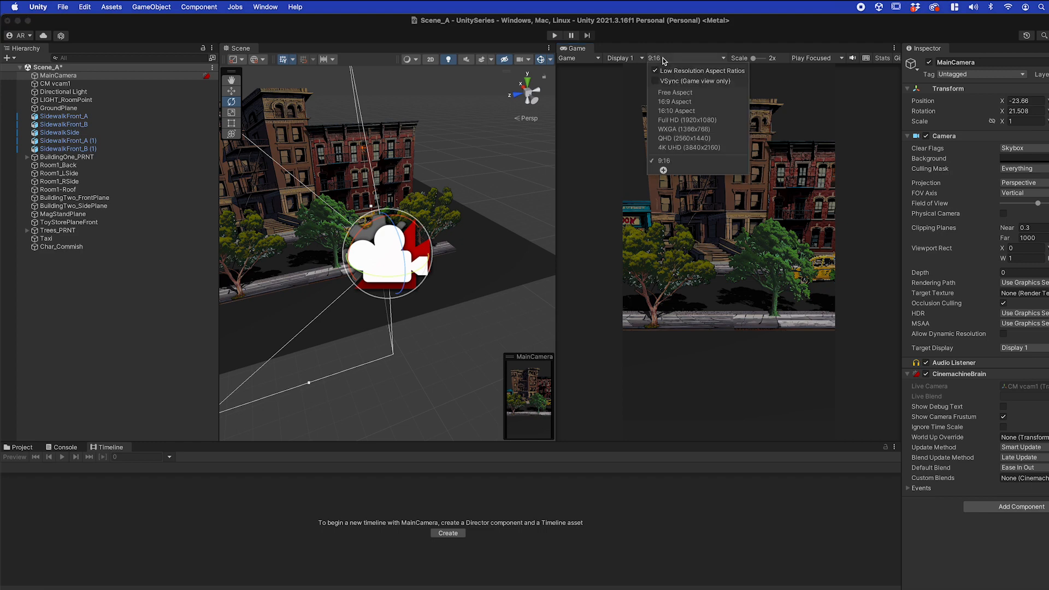
click(675, 101)
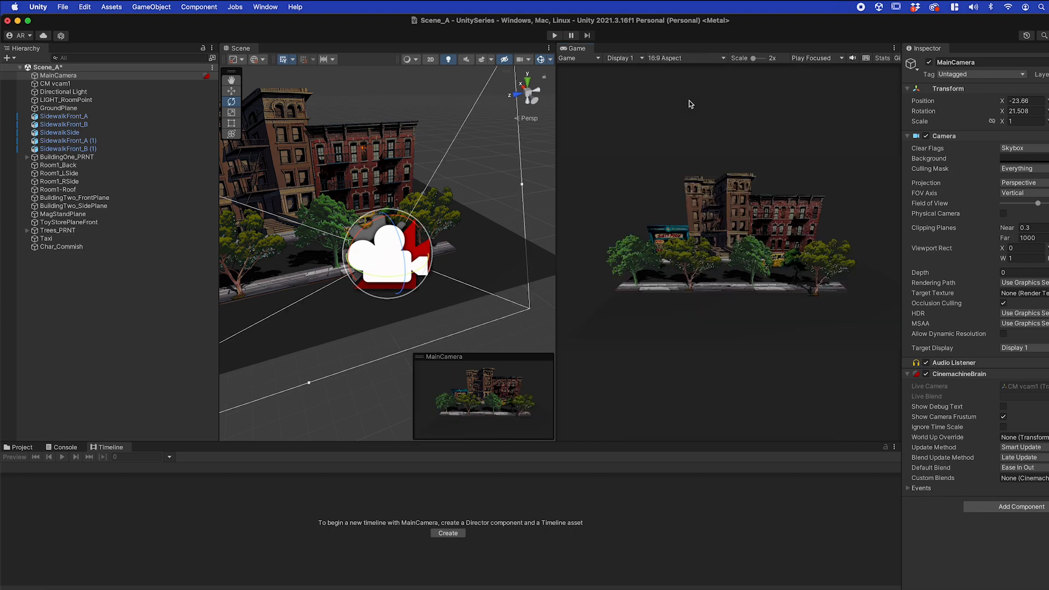
Step: Check MainCamera's move handles and CM vcam1's rotation handles in the Scene view
key(w)
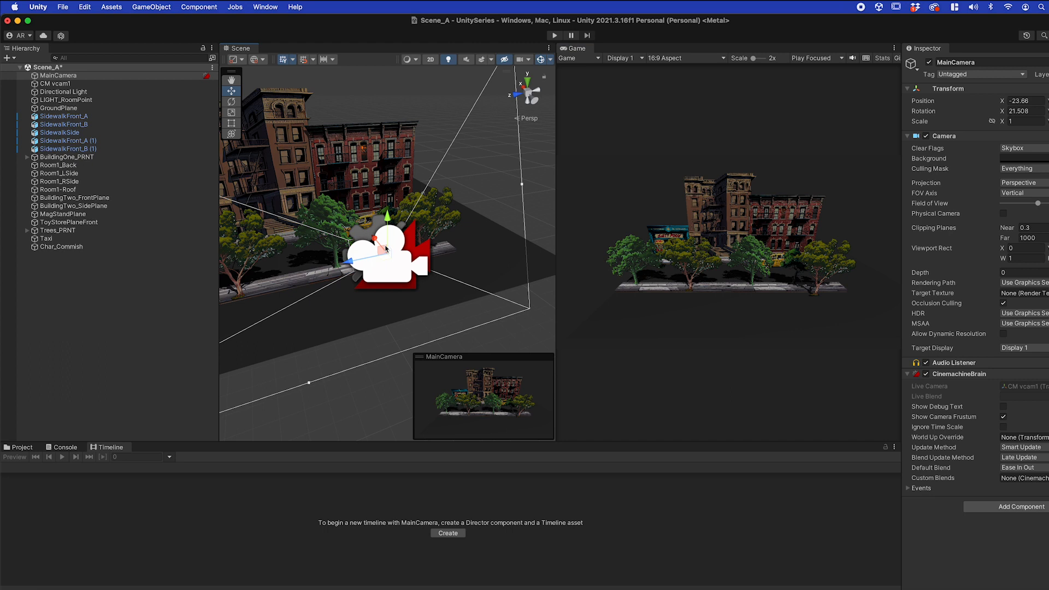
click(71, 83)
key(e)
drag(377, 242, 403, 254)
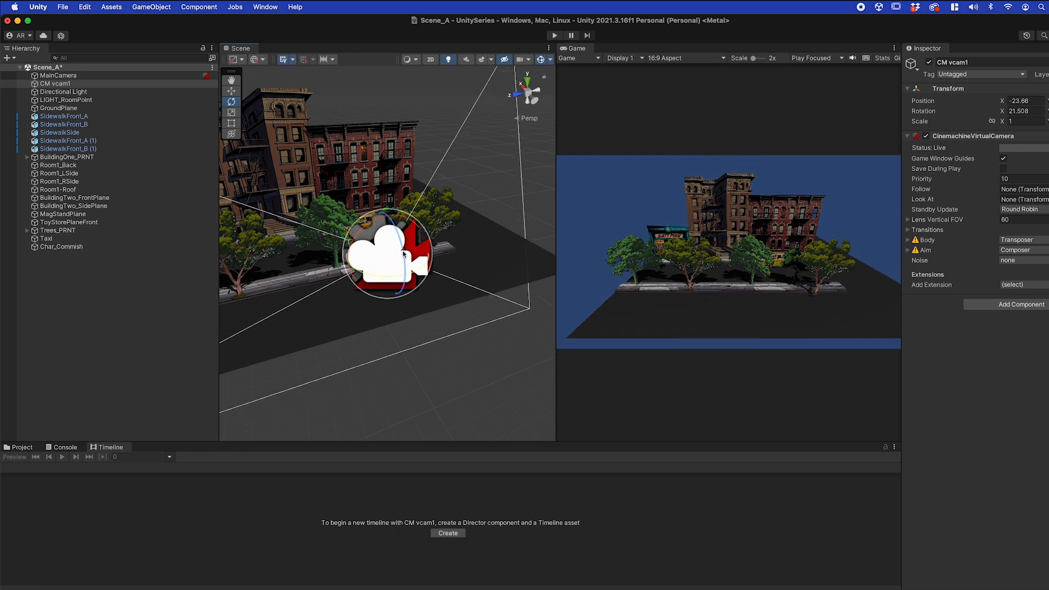
click(127, 302)
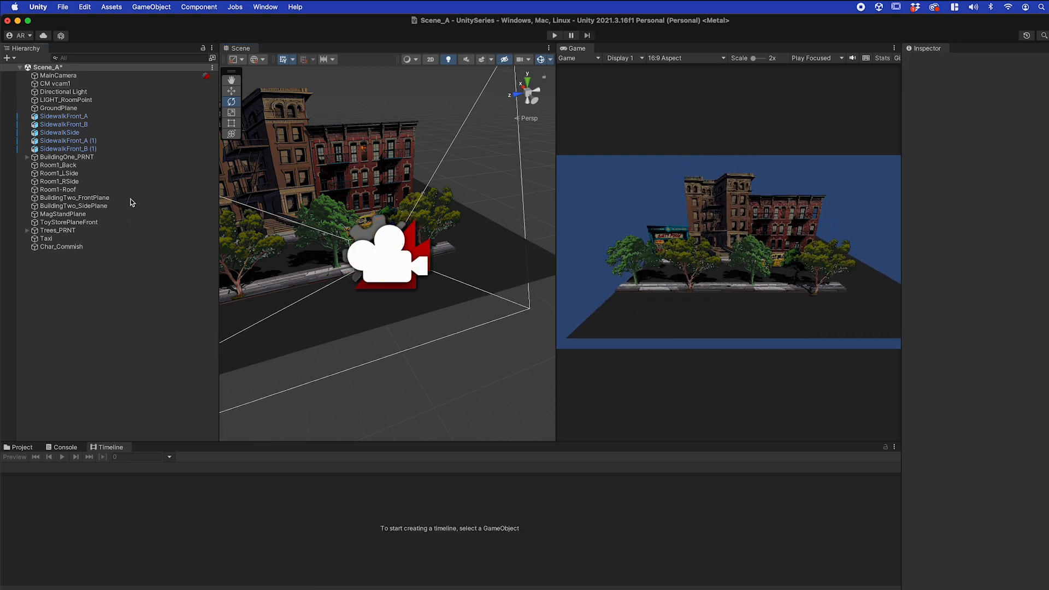
Step: Change MainCamera's background colour to a near-black shade
click(60, 76)
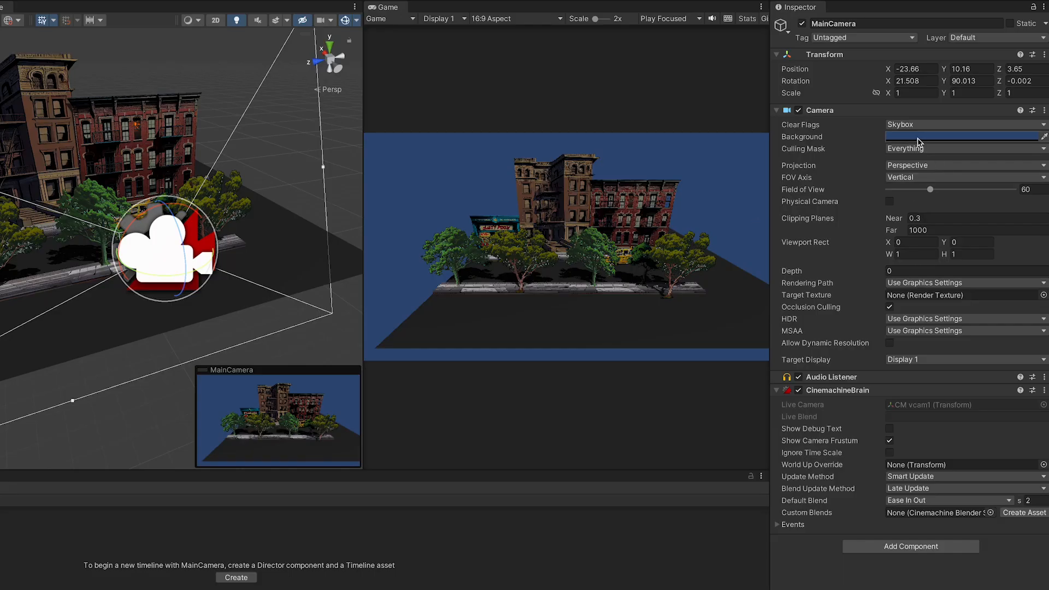
click(918, 141)
drag(975, 253, 954, 264)
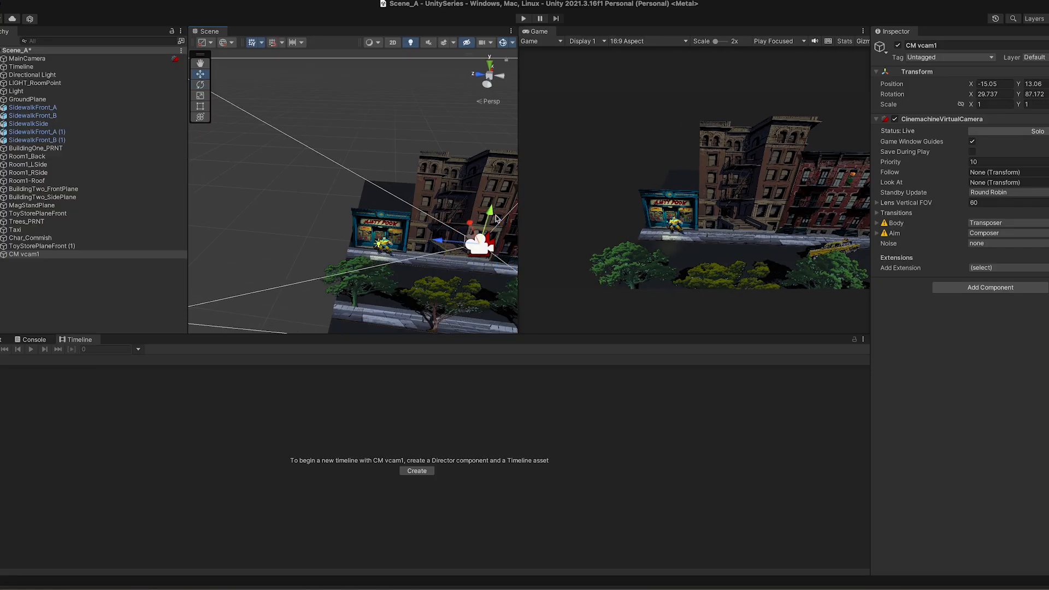
Step: Lower CM vcam1 to a height of about 8.04 and add a position keyframe at frame 60
drag(489, 219, 488, 346)
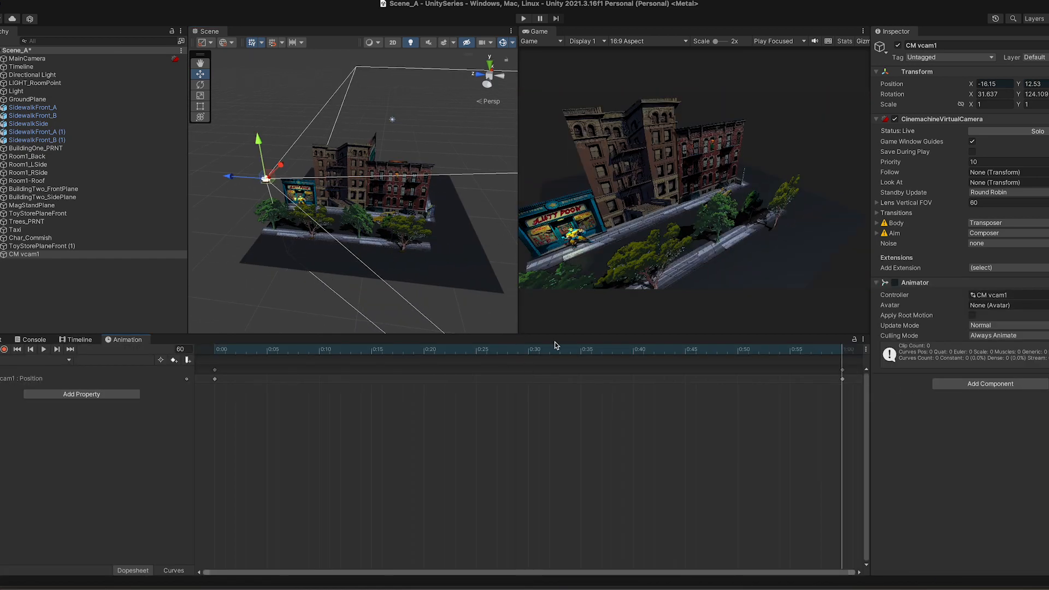
drag(448, 231, 450, 207)
click(174, 360)
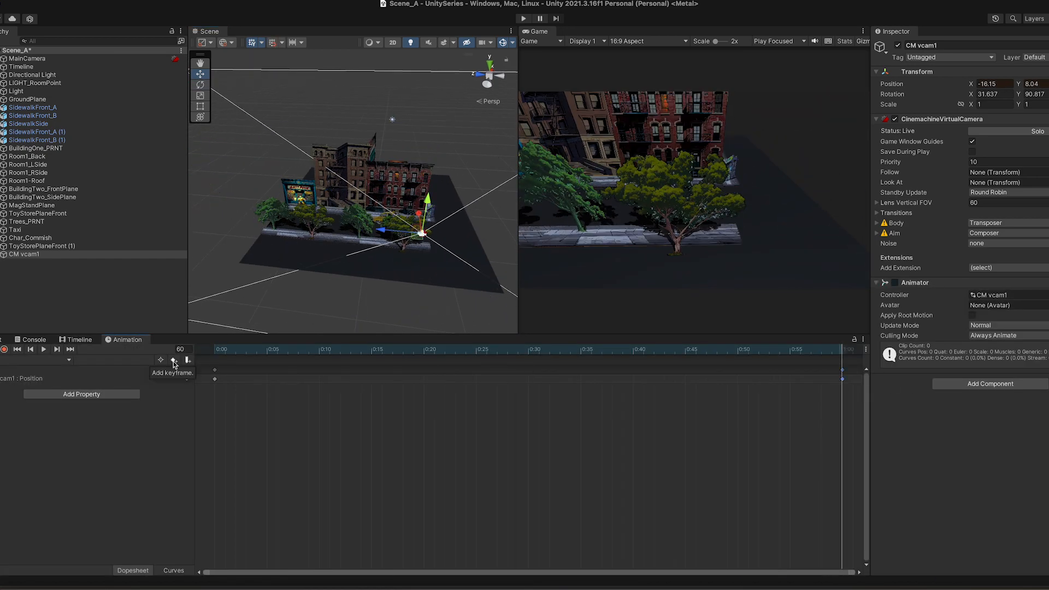
Step: Raise CM vcam1 near the animation's midpoint and again at frame 60, adding a position keyframe at each
drag(373, 352, 518, 370)
drag(339, 168, 337, 96)
click(174, 360)
drag(518, 349, 843, 371)
drag(420, 213, 411, 190)
click(176, 359)
Step: Lower CM vcam1 slightly at frame 0 and add a position keyframe there
drag(426, 352, 214, 365)
drag(271, 217, 276, 232)
click(174, 360)
Step: Scrub through the CM vcam1 animation to review the keyframed camera move
drag(349, 352, 842, 360)
click(591, 349)
drag(552, 347, 778, 395)
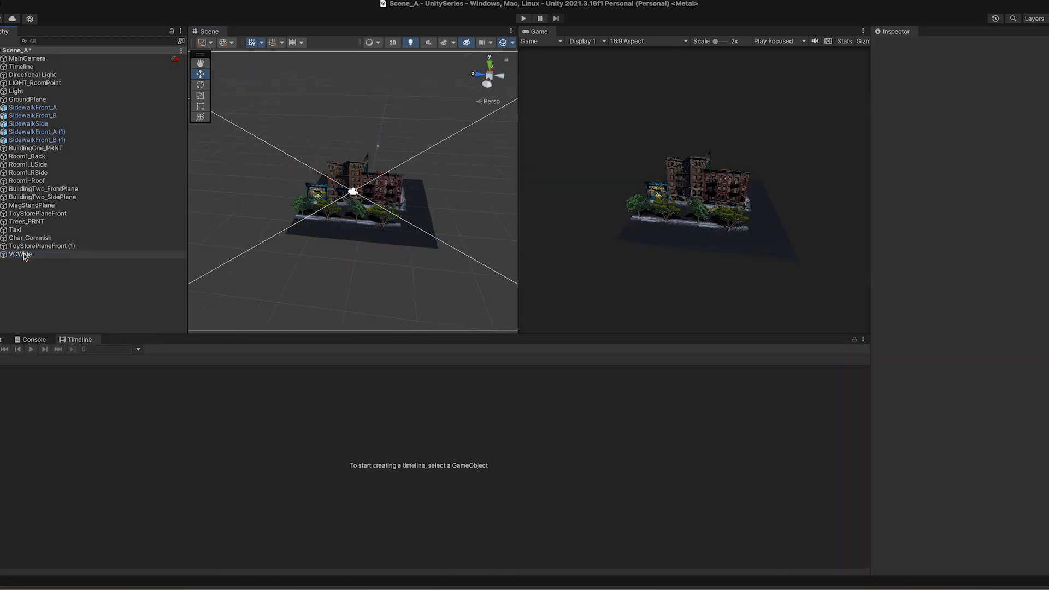
Step: Delete the existing VCWide camera and add a new Cinemachine virtual camera named VCWide
key(super+BackSpace)
right_click(24, 260)
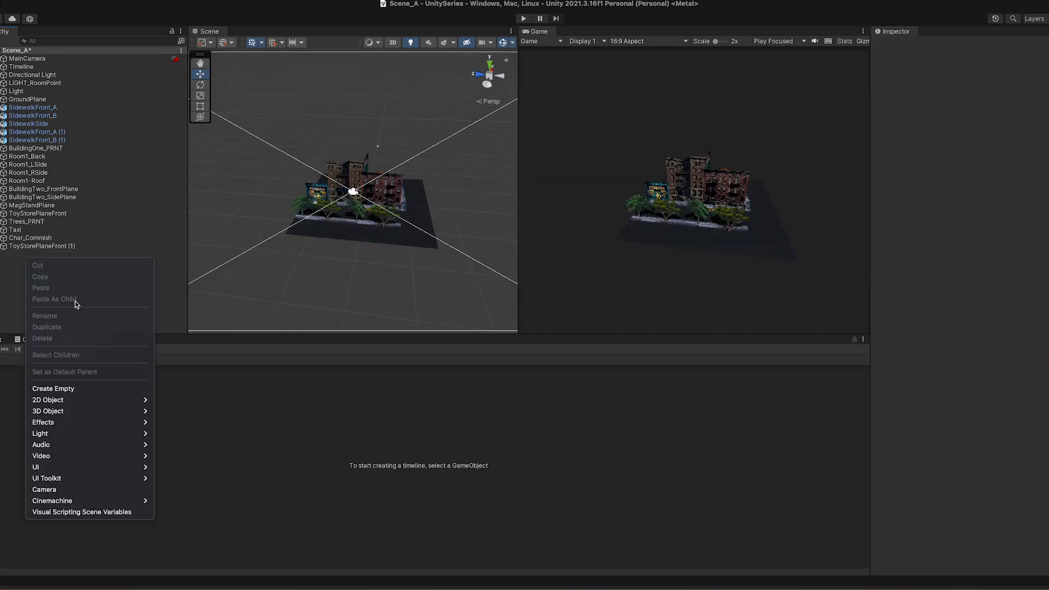
mouse_move(132, 501)
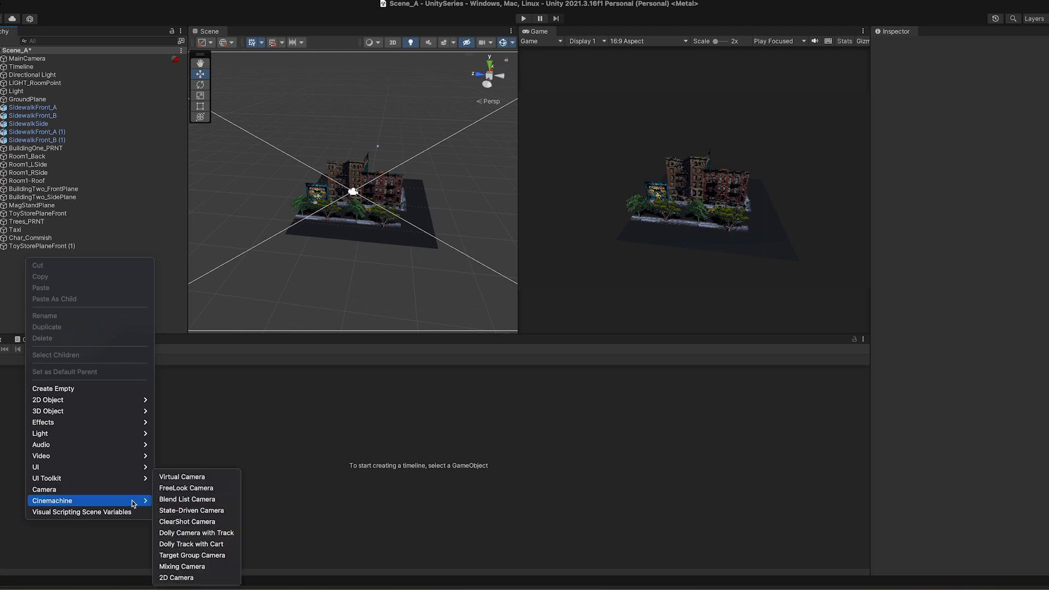
click(181, 477)
text(VCWide)
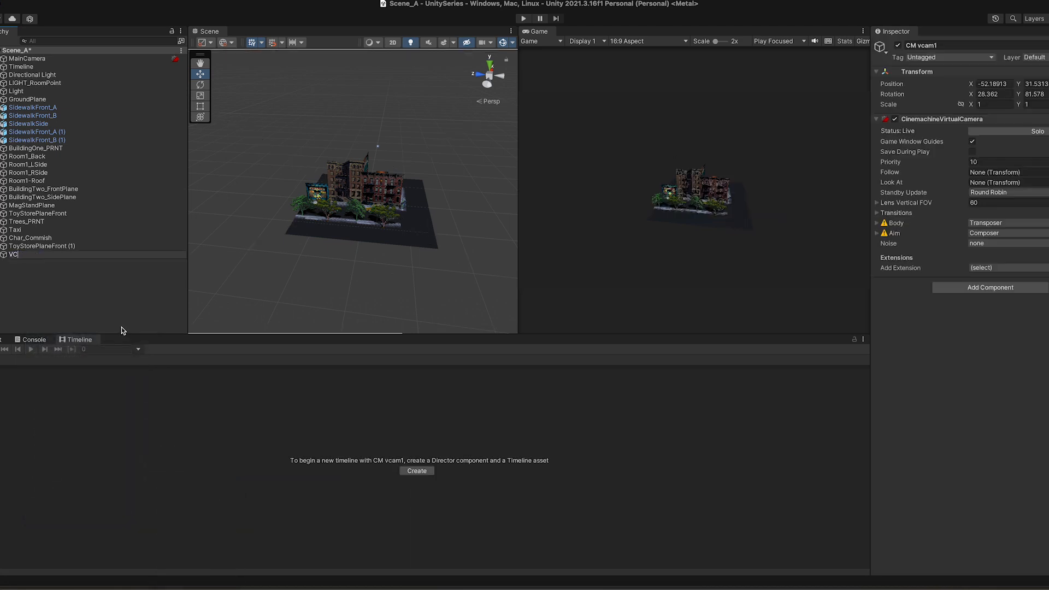
key(Return)
click(29, 263)
click(25, 254)
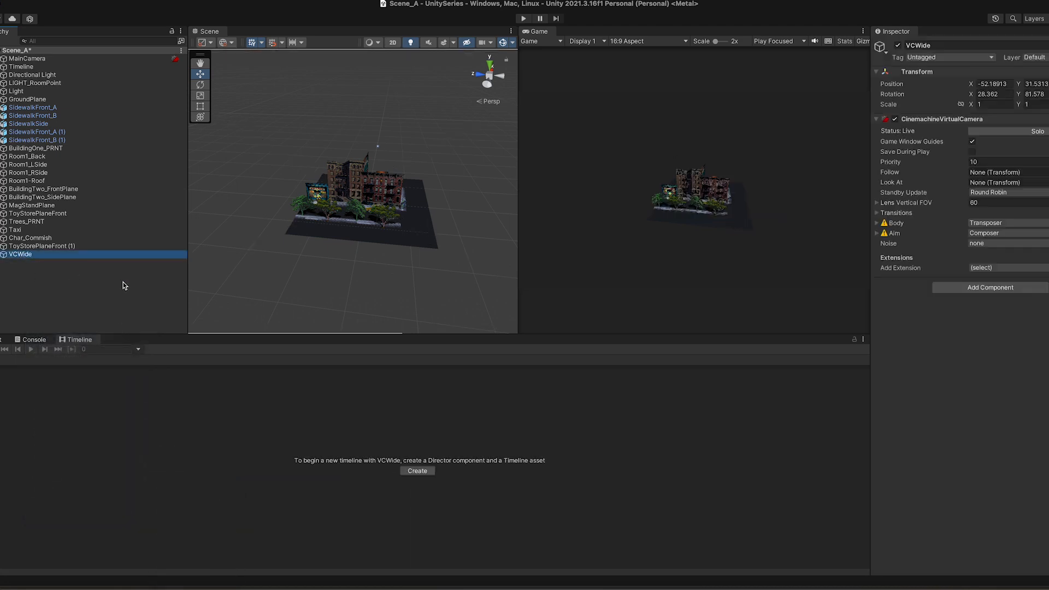
Step: Reposition VCWide in front of the buildings and lower it toward street level
key(f)
mouse_move(361, 178)
mouse_down()
mouse_move(363, 143)
mouse_move(362, 246)
mouse_move(377, 164)
mouse_move(406, 175)
mouse_move(376, 183)
mouse_up()
key(e)
key(w)
drag(374, 143, 372, 192)
Step: Set VCWide's X rotation to 0 and adjust its position for a wide shot of the street
click(1003, 95)
text(0)
drag(332, 227, 311, 228)
drag(351, 186, 331, 168)
Step: Rotate VCWide slightly so its wide shot covers the storefront, both buildings and the trees, and deselect it
click(27, 58)
click(57, 255)
key(e)
drag(323, 219, 334, 220)
click(86, 274)
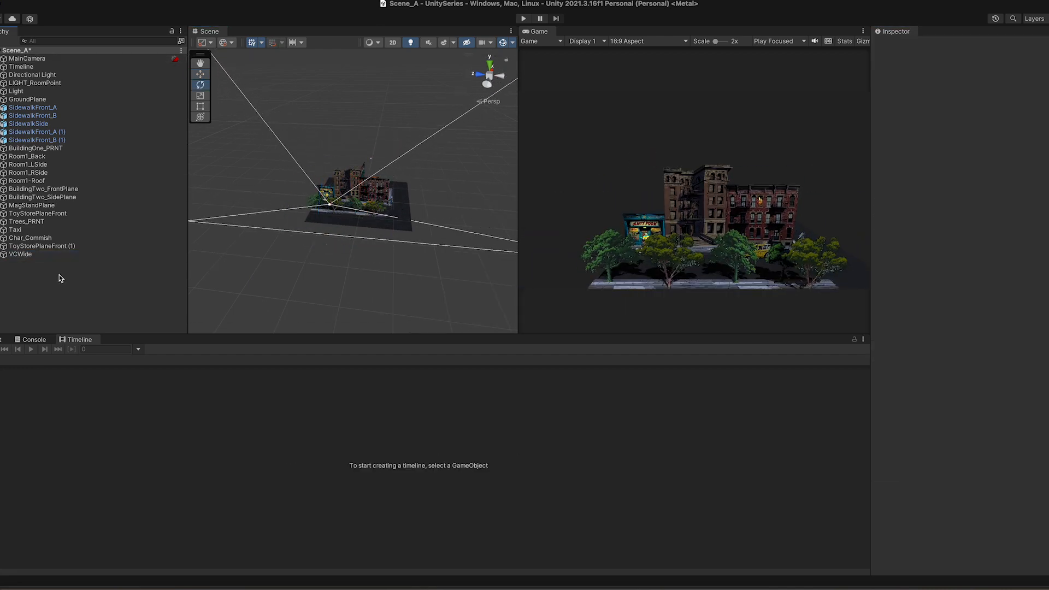
Step: Add a new Cinemachine virtual camera named VCTrees to the scene and select it
right_click(61, 279)
mouse_move(158, 518)
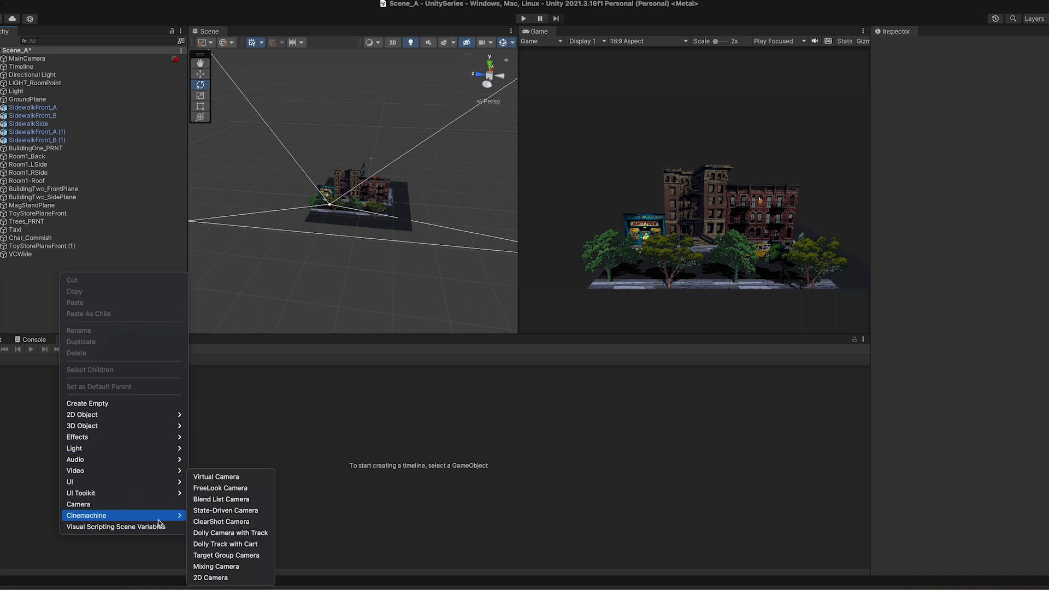
click(229, 477)
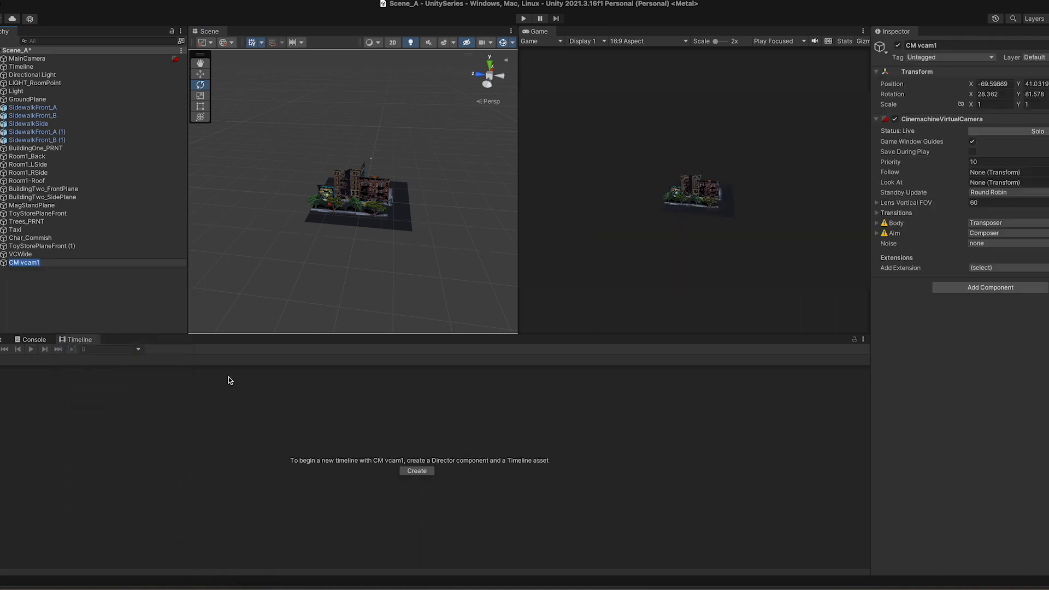
text(VCTrees)
key(Return)
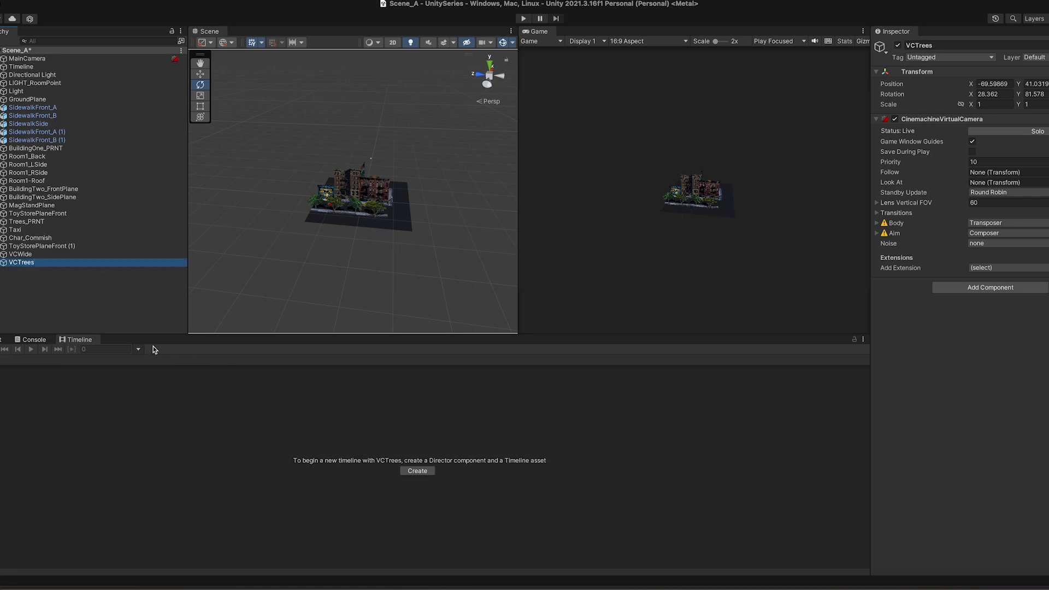
click(27, 280)
click(28, 263)
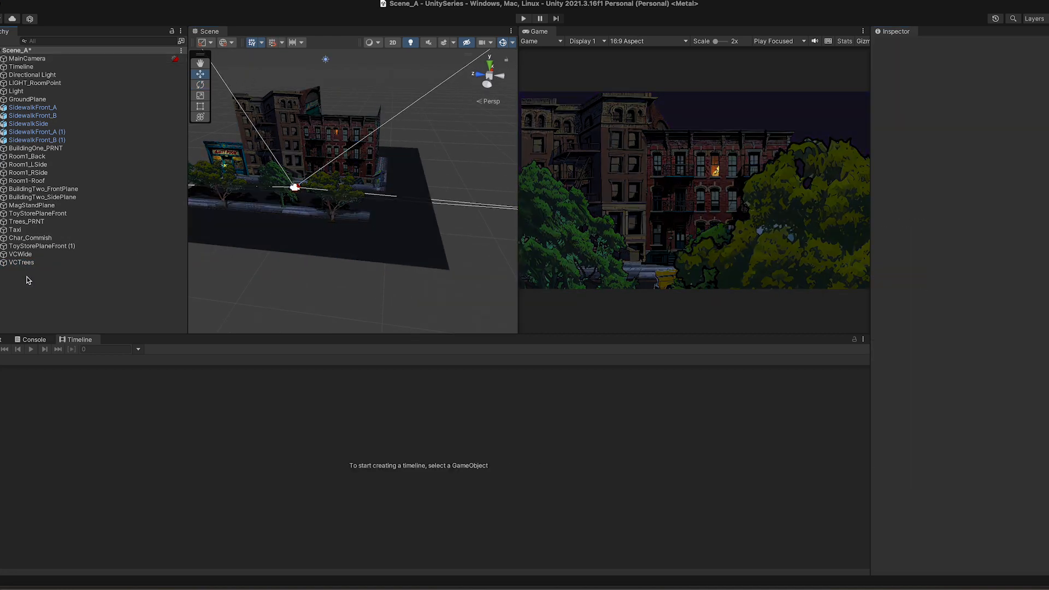
Step: Name a new virtual camera VCWindow, set its rotation to X 0 and Y 90, and switch to moving it
text(VCWindow)
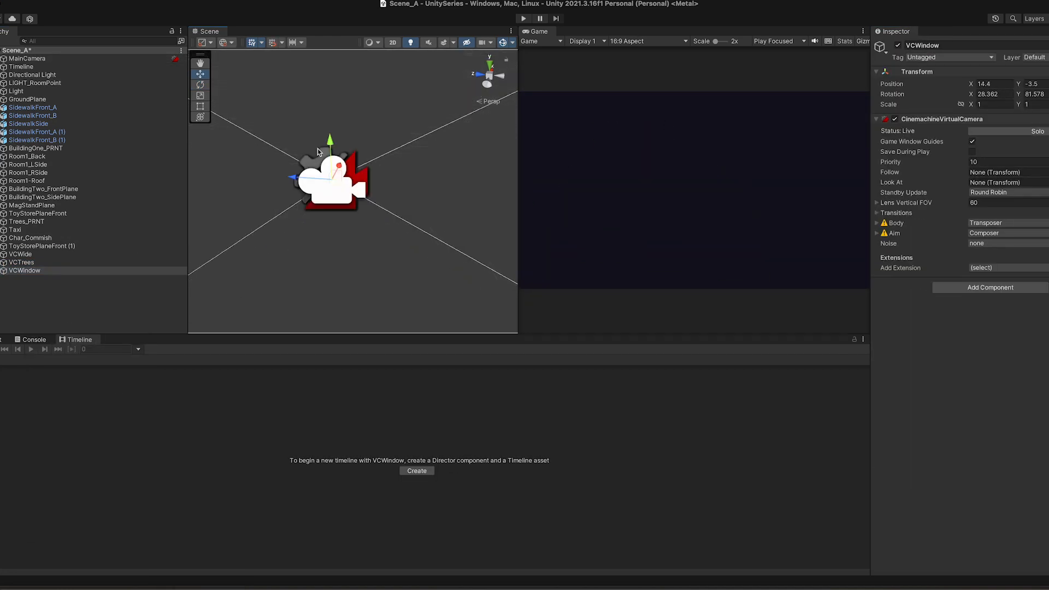
click(1001, 94)
text(0)
key(Tab)
text(90)
key(w)
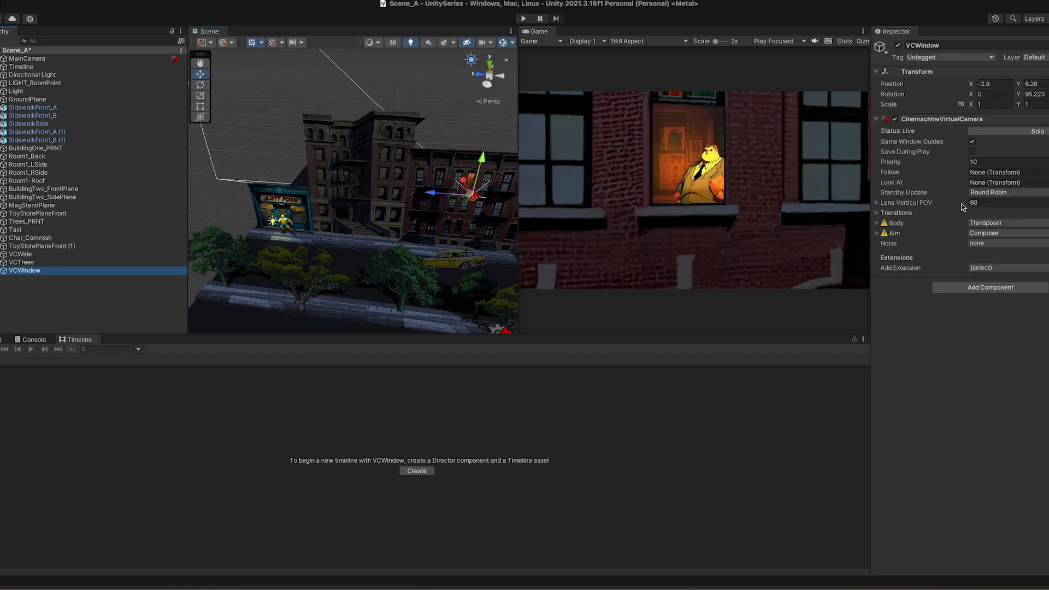
Step: Try out a slightly different Lens Vertical FOV on VCWindow and restore it to 60
drag(963, 207, 936, 202)
text(60)
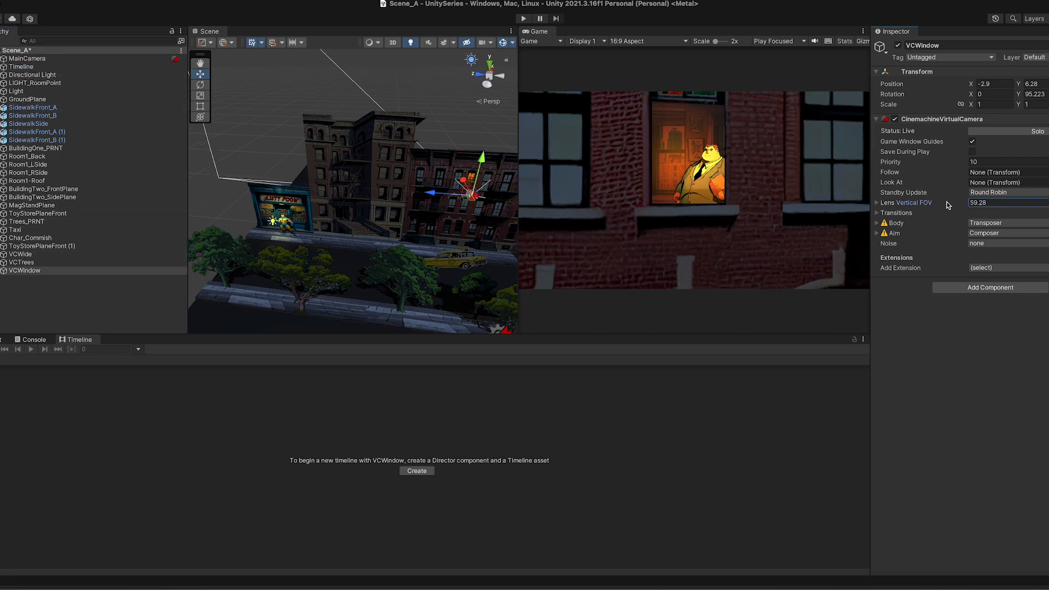
drag(929, 202, 934, 201)
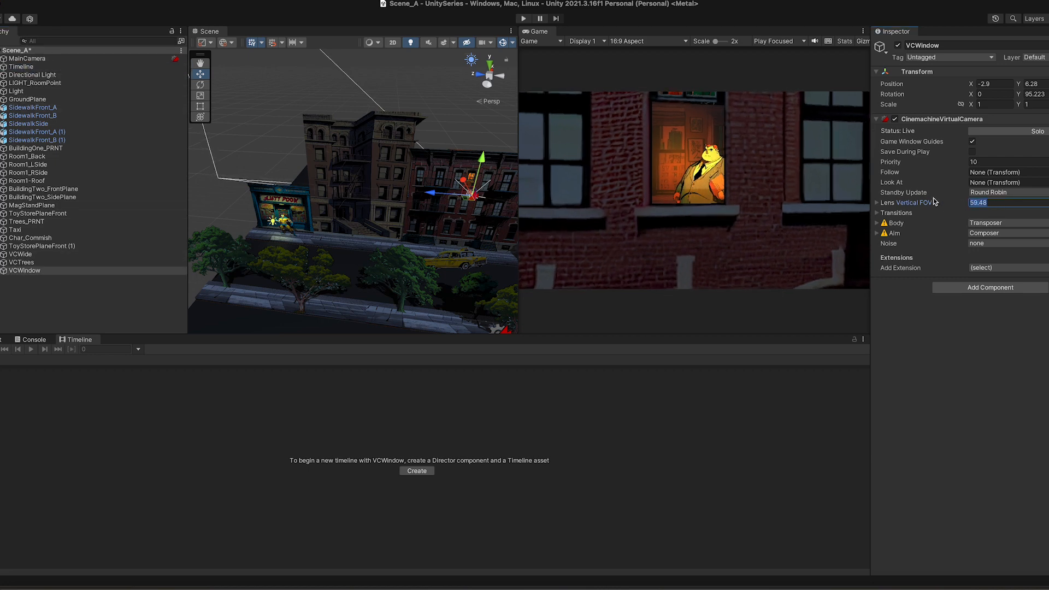
text(60)
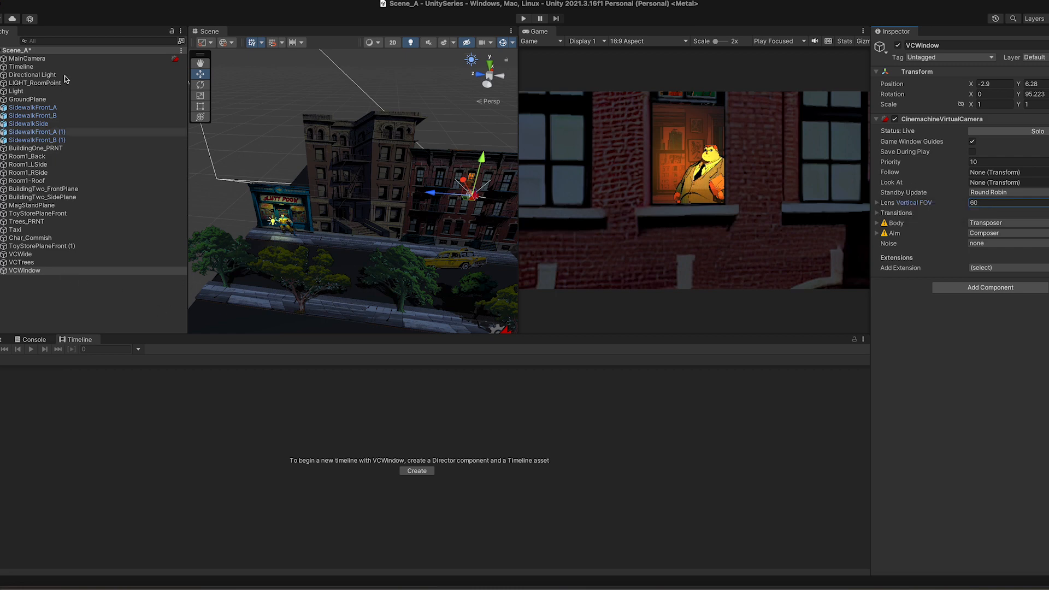
Step: Add a Cinemachine Track to the Timeline object's TutorialTimeline
click(24, 67)
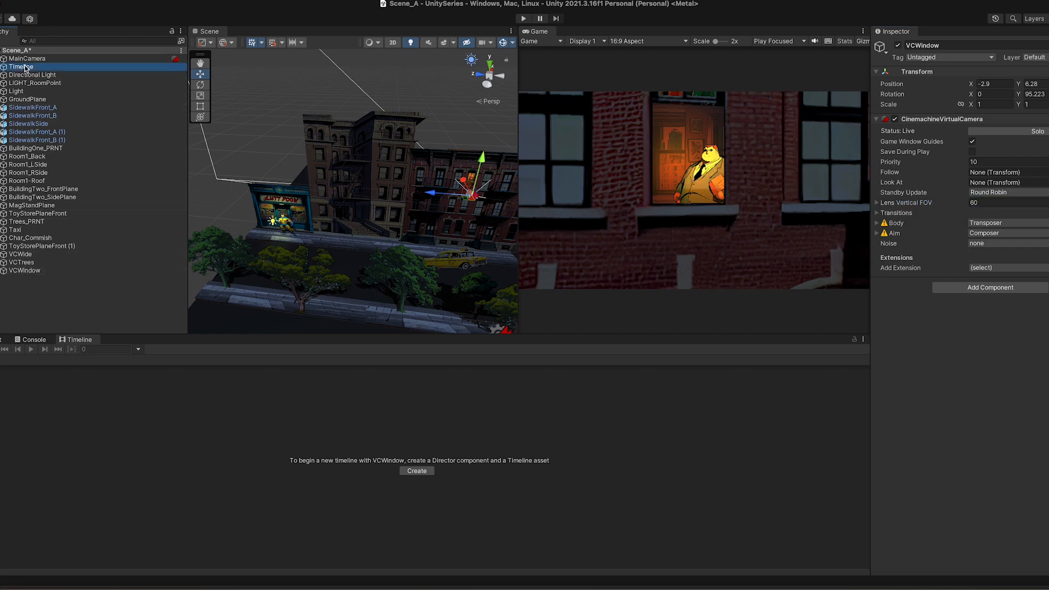
right_click(26, 409)
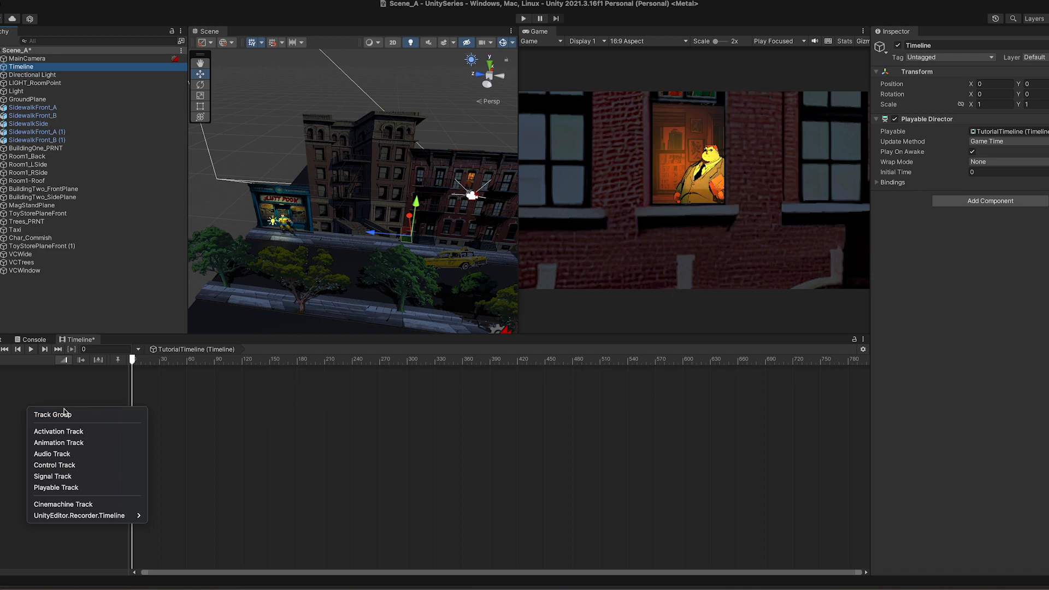
click(69, 505)
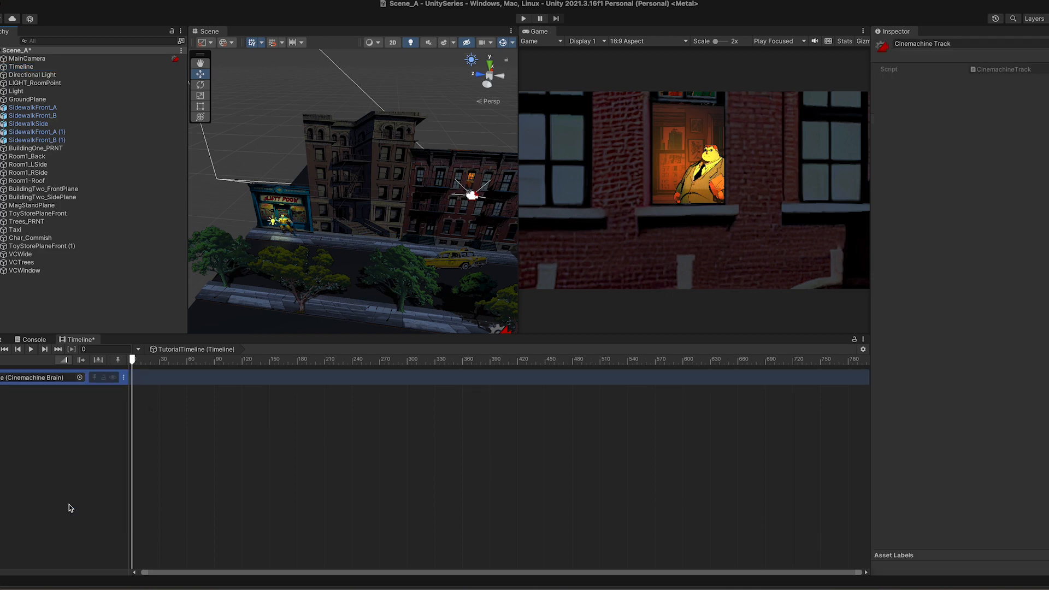
right_click(62, 452)
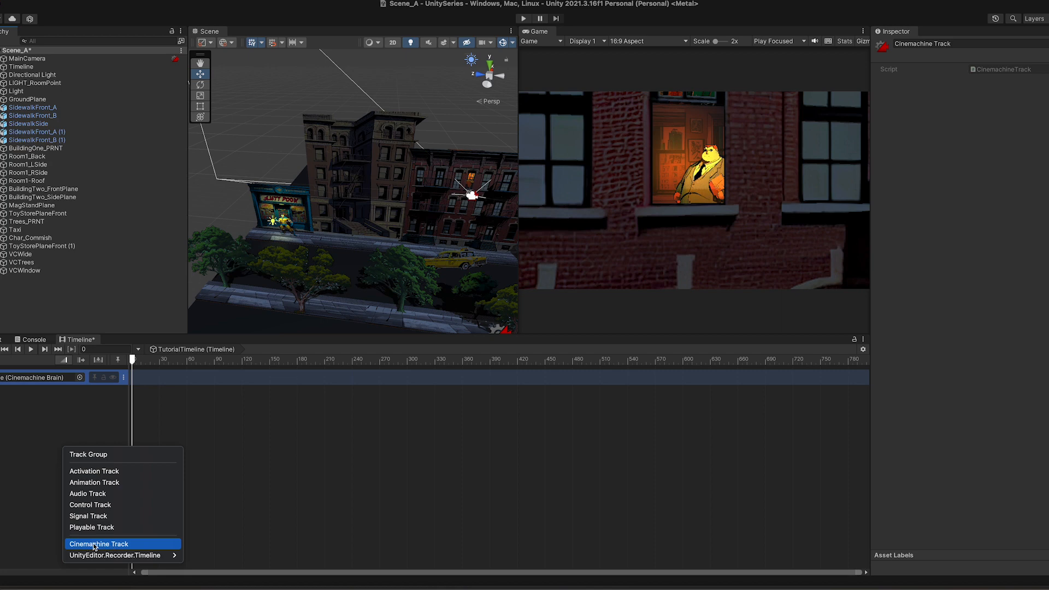
click(31, 433)
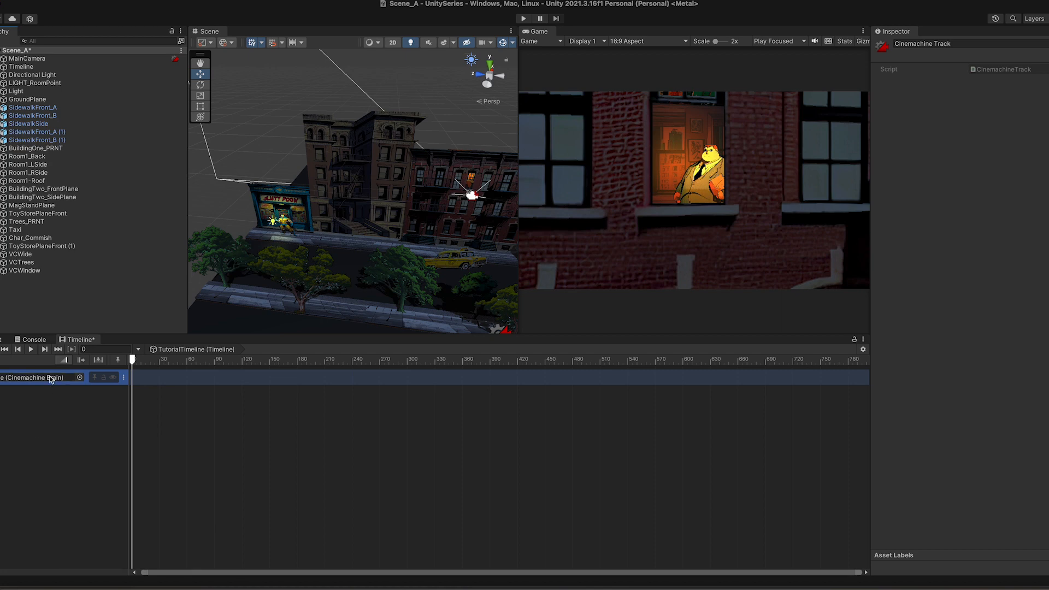
Step: Lock the timeline view on the Timeline object and assign MainCamera as the Cinemachine track's brain
double_click(21, 381)
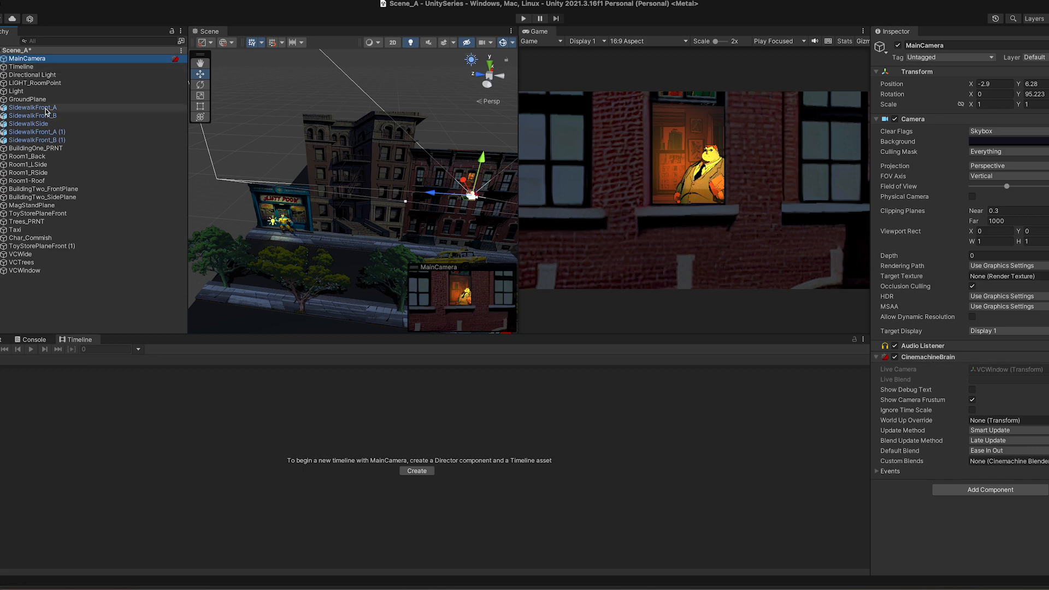
click(30, 67)
click(853, 341)
click(852, 340)
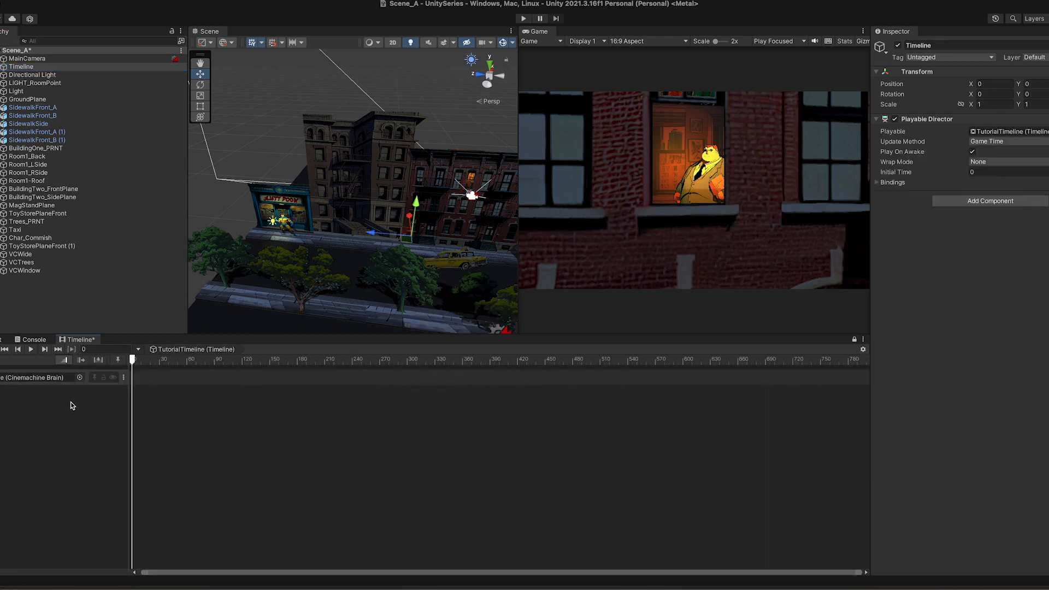
drag(27, 59, 19, 383)
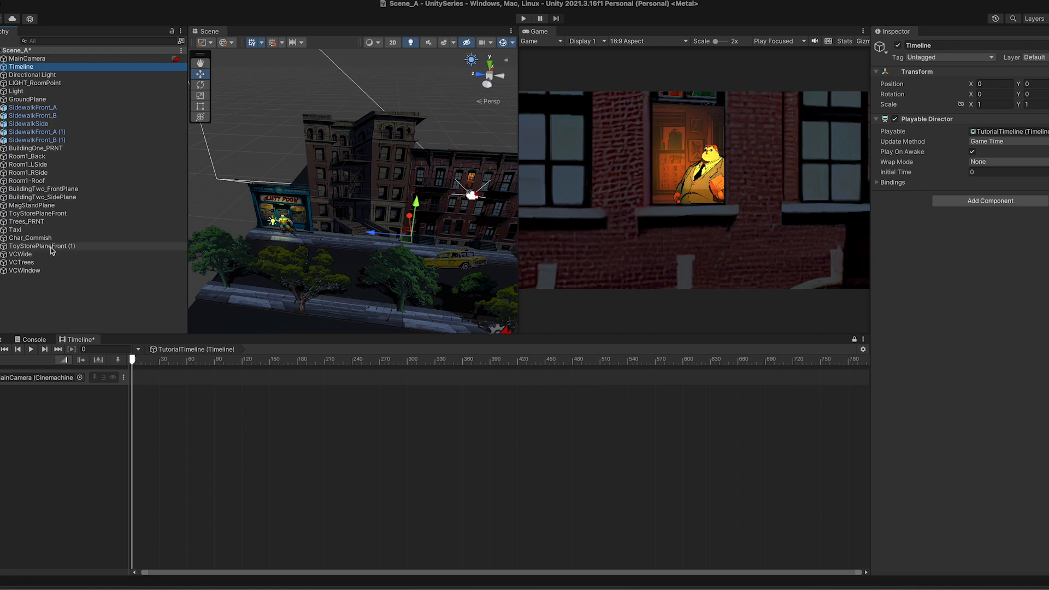
Step: Place VCWide as a 5-second shot at the start of the Cinemachine track and scrub through it
click(29, 254)
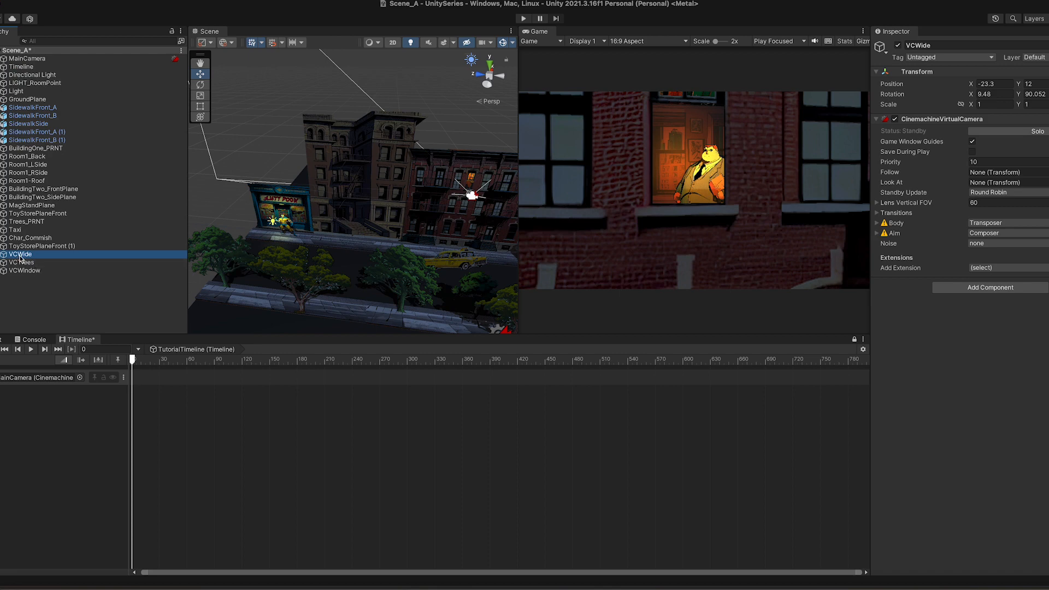
drag(23, 259, 198, 366)
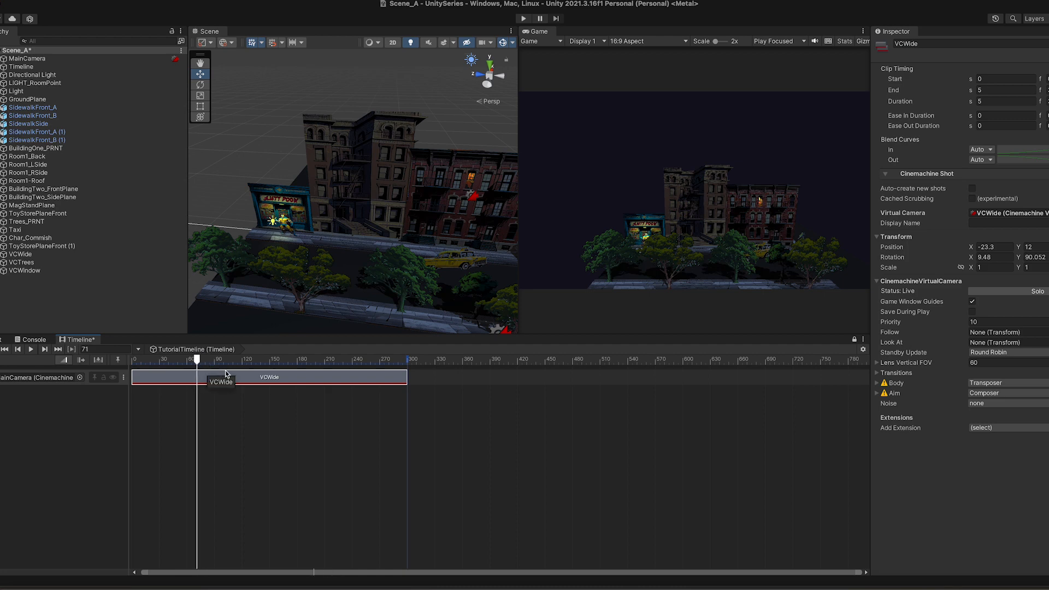
drag(202, 360, 302, 377)
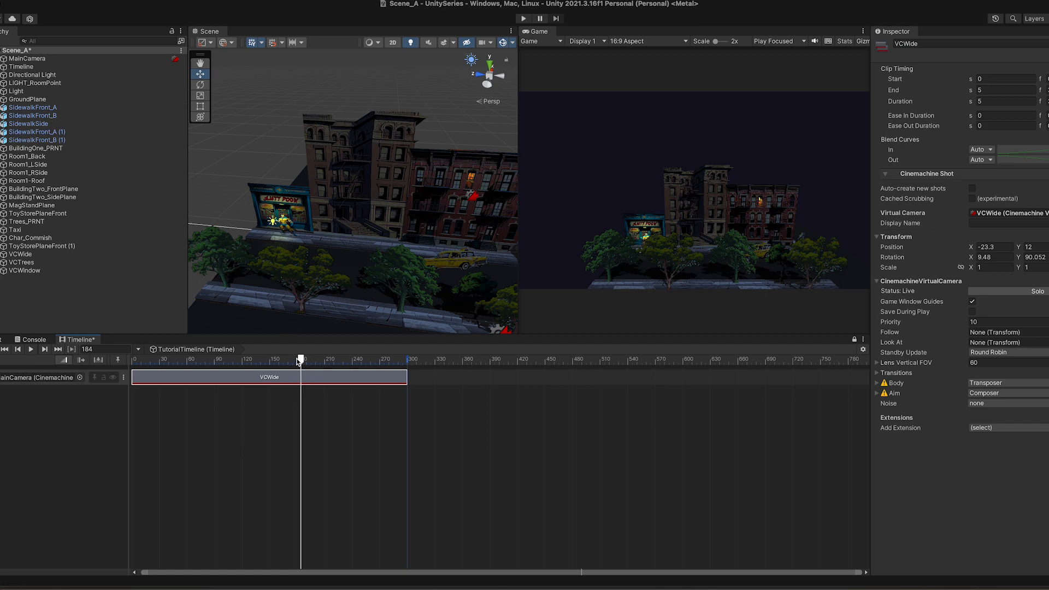
Step: Look through the timeline's display and frame rate options without changing them
click(863, 350)
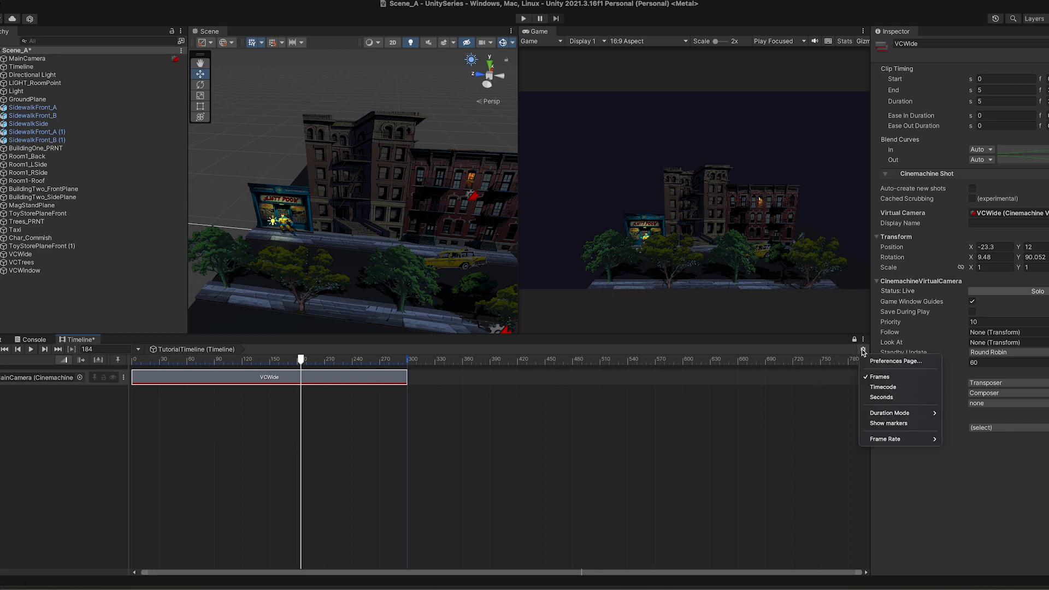
mouse_move(882, 414)
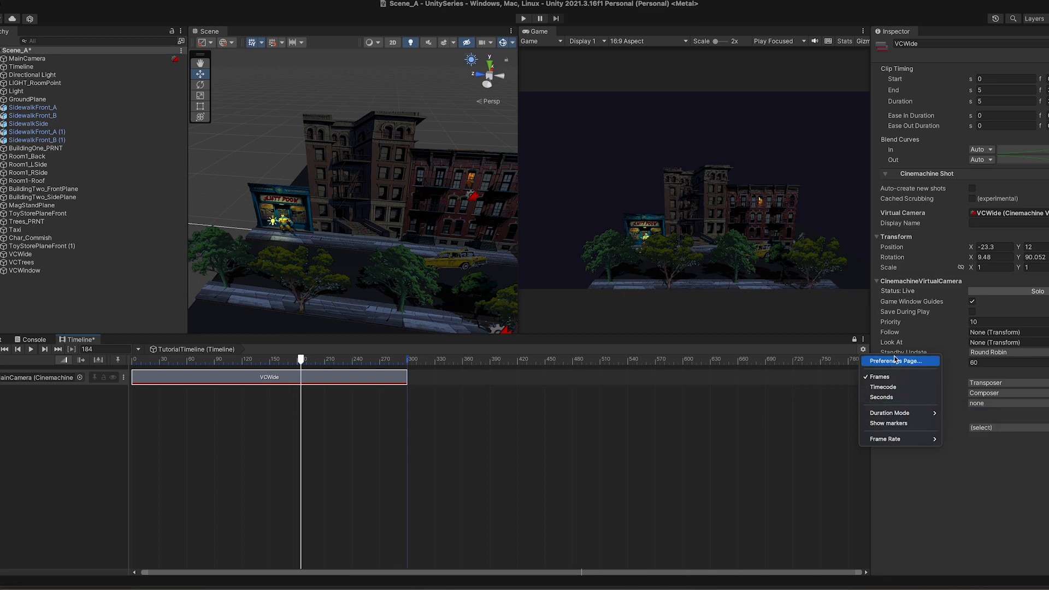
mouse_move(929, 440)
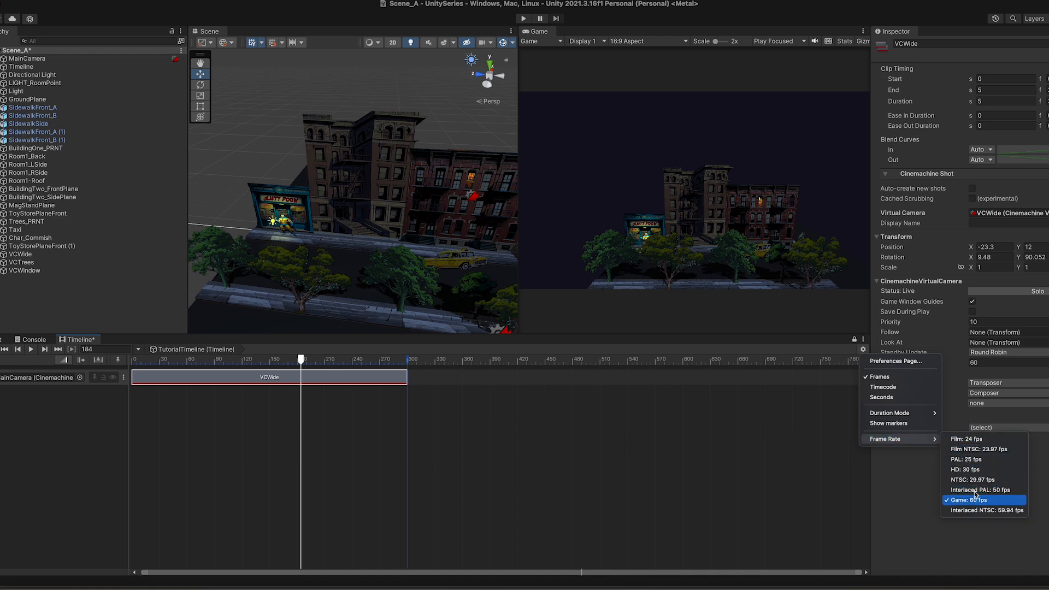
click(461, 398)
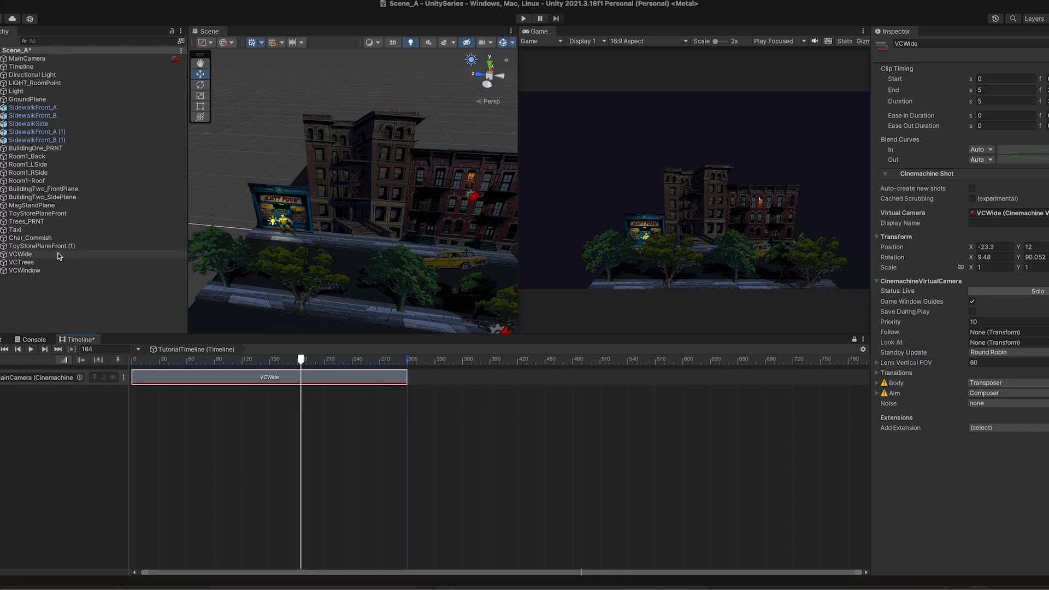
Step: Add a VCTrees shot right behind a VCWide shot shortened to about 120 frames, and trim VCTrees to end at 3.95 s
click(22, 264)
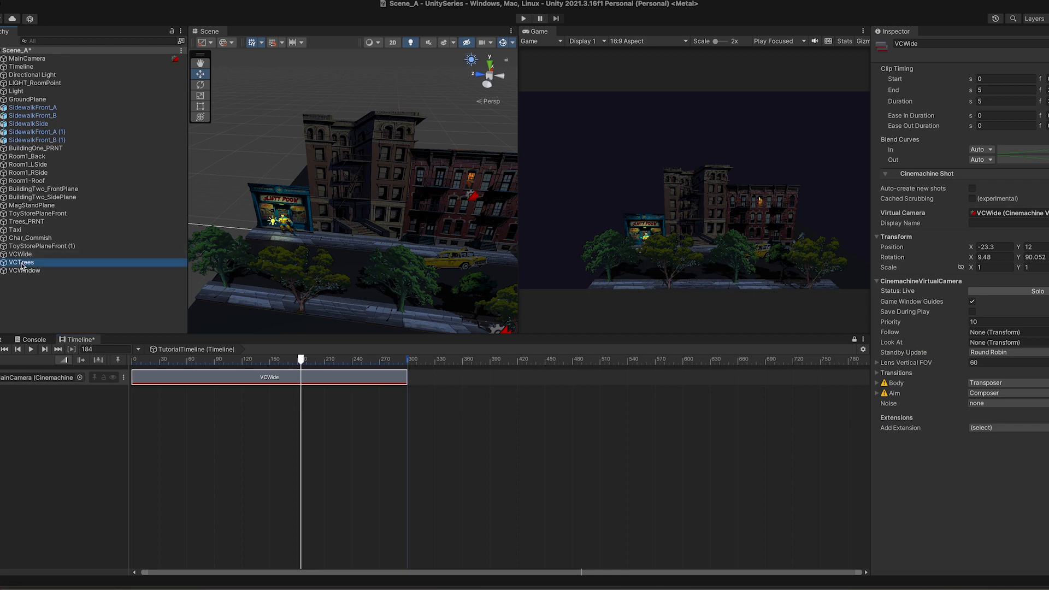
drag(22, 266, 242, 378)
drag(499, 381, 287, 379)
click(539, 359)
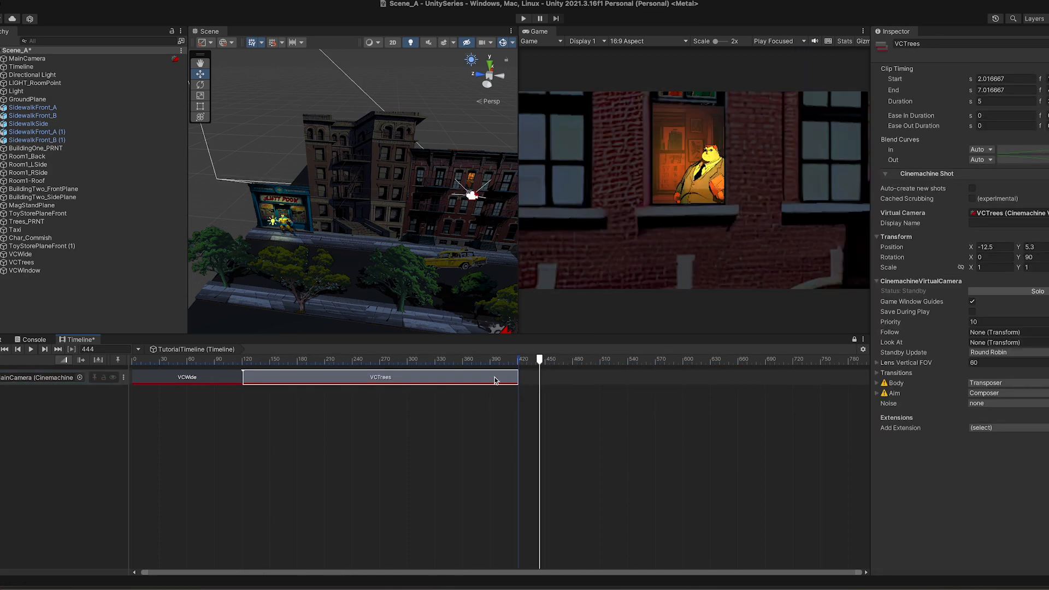
drag(518, 378, 349, 379)
Step: Play and scrub the cut from VCWide to VCTrees, and return the playhead to frame 0
drag(194, 359, 33, 352)
click(32, 349)
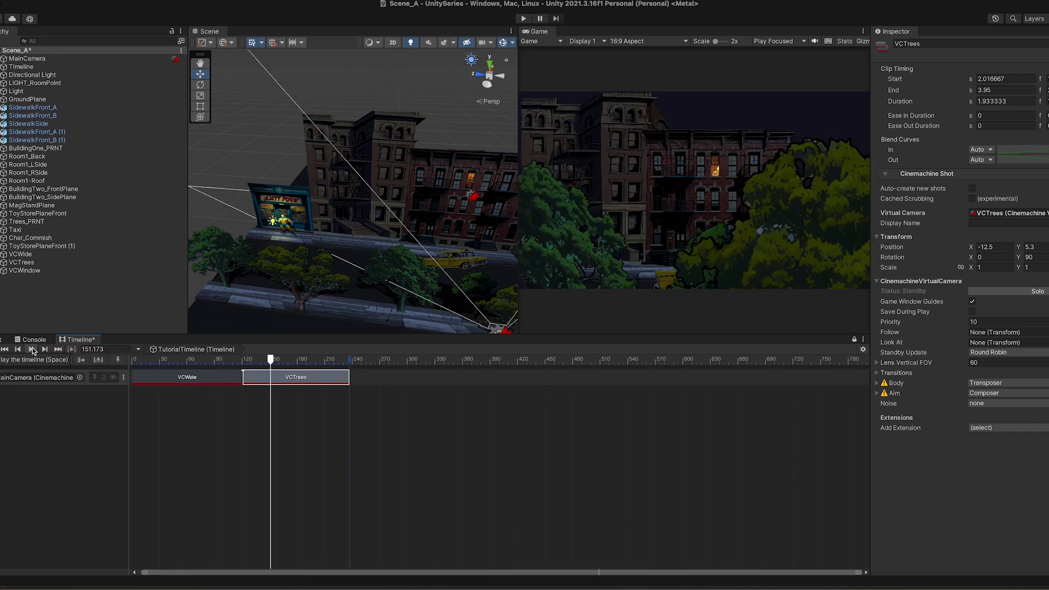
click(147, 360)
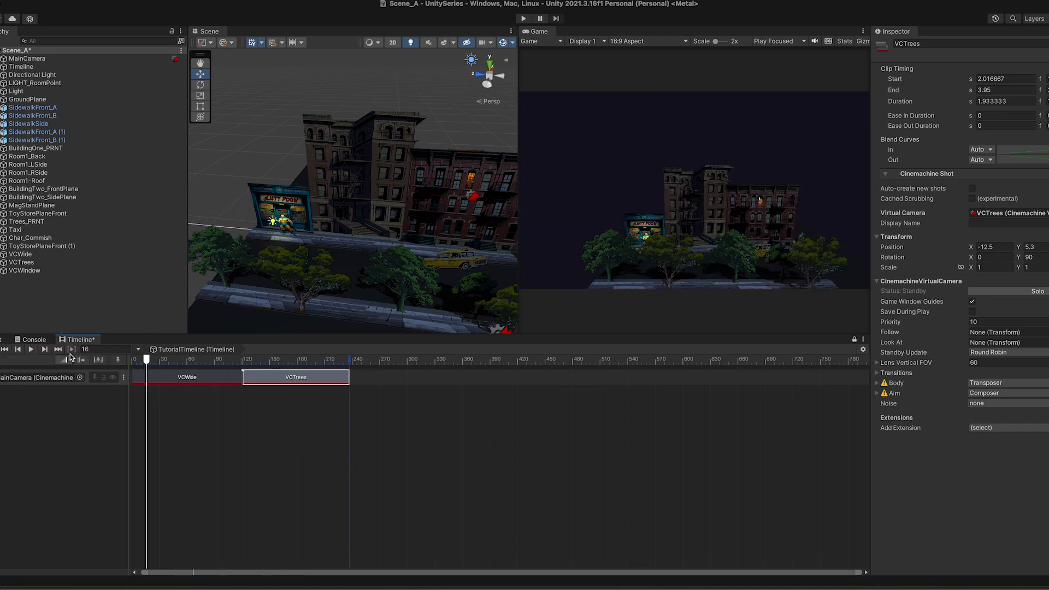
click(30, 349)
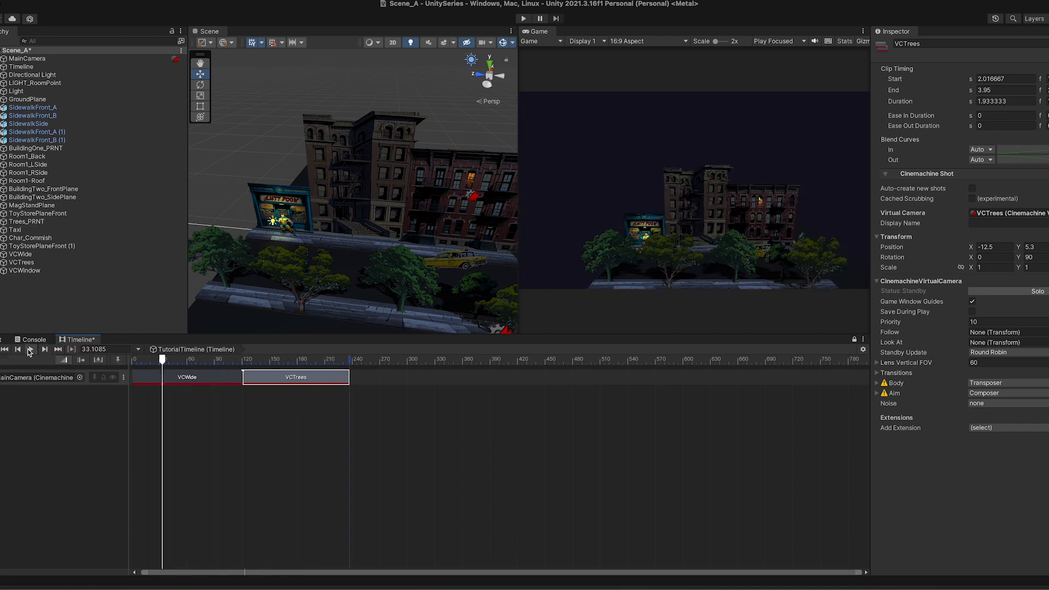
click(220, 359)
drag(221, 358, 242, 365)
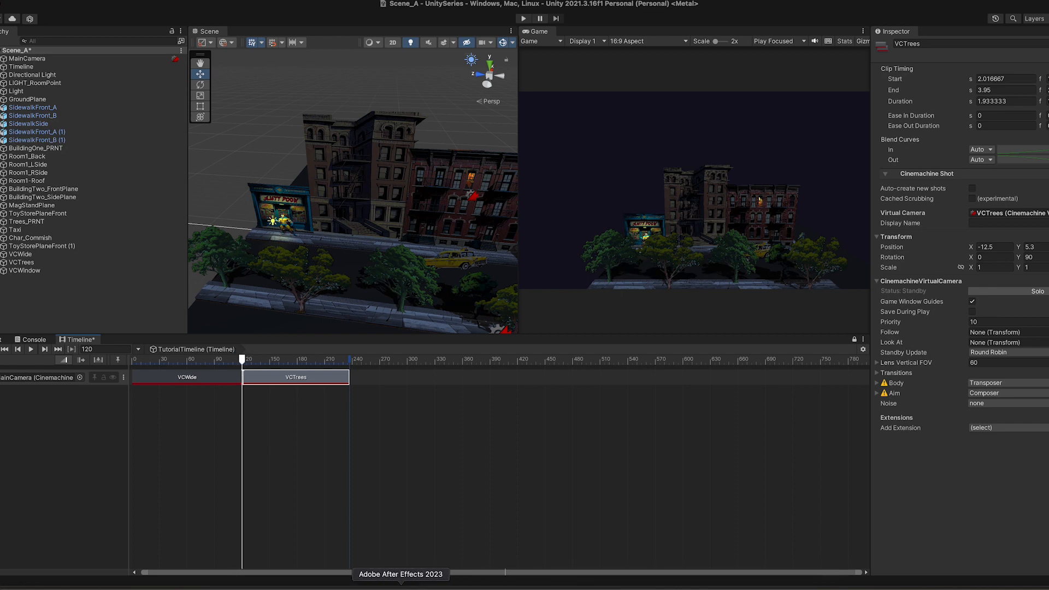
drag(138, 361, 119, 361)
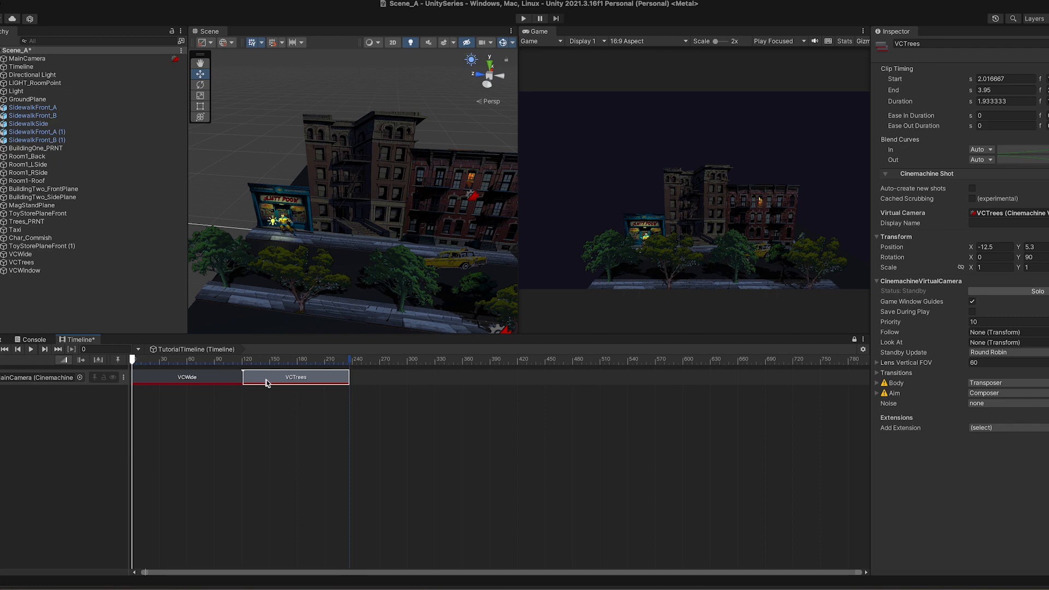
Step: Lengthen the VCTrees shot to about 3.68 s, overlap it with VCWide for a blend of about 0.98 s, and scrub the transition
drag(272, 383, 291, 385)
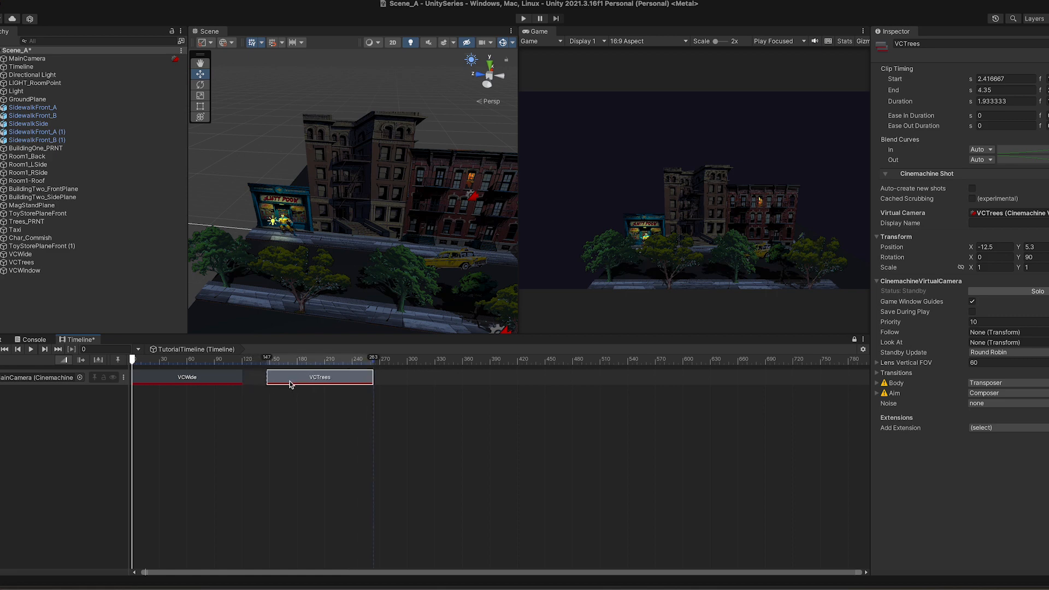
drag(373, 383, 458, 386)
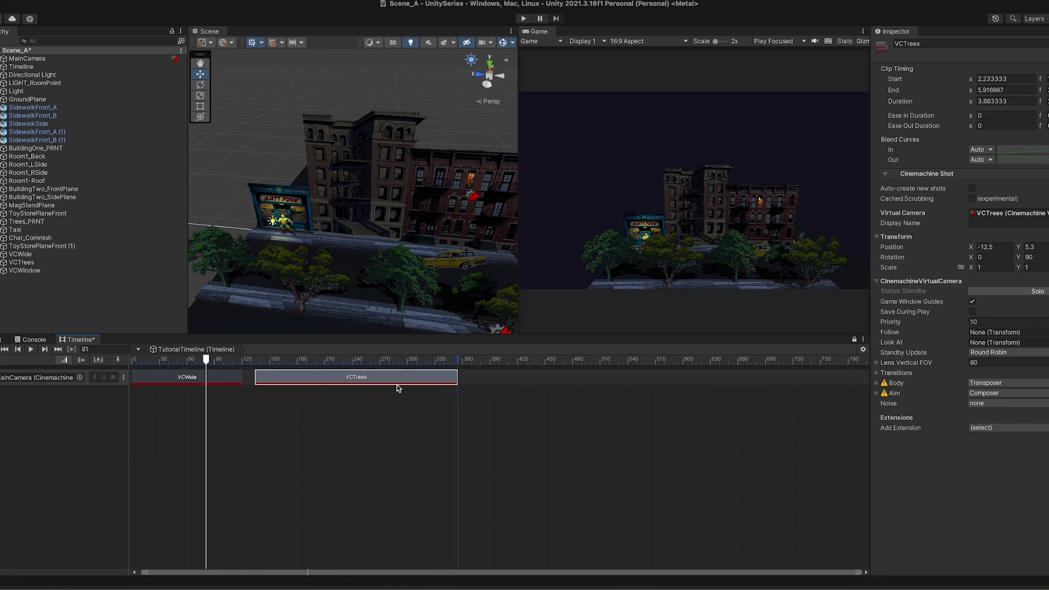
drag(391, 382, 312, 373)
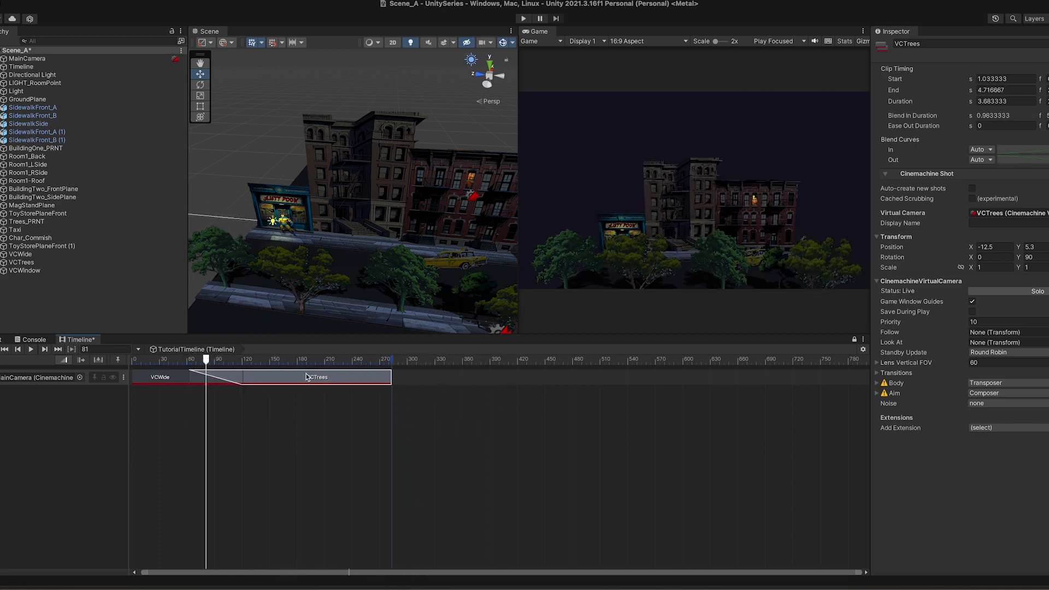
drag(200, 361, 131, 356)
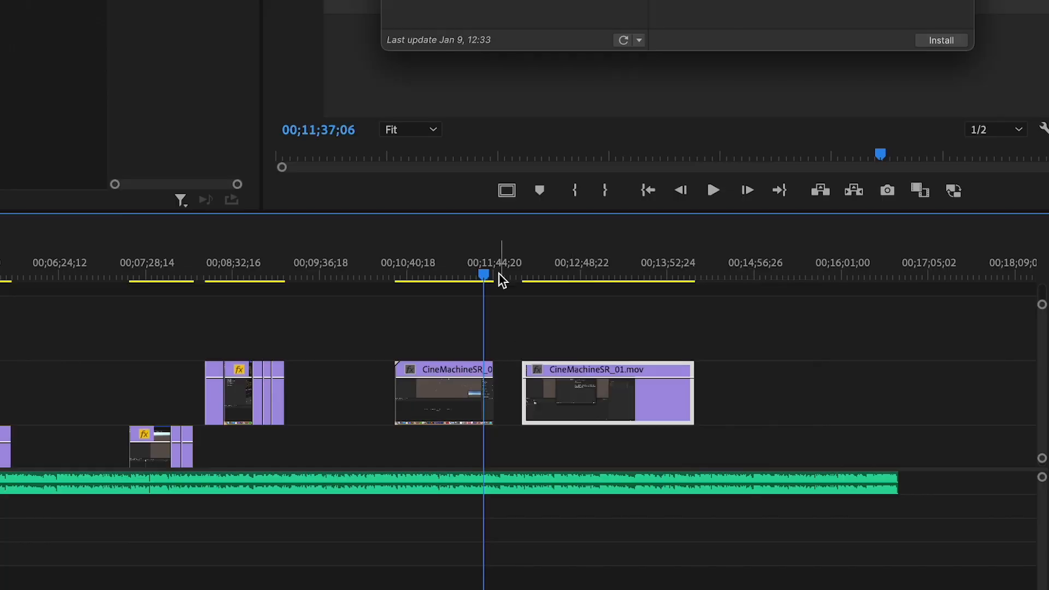
Step: Switch to Premiere Pro, shift the last CineMachineSR_01.mov clip slightly earlier, and scrub the sequence in front of it
drag(499, 277, 437, 277)
mouse_move(568, 396)
mouse_down()
mouse_move(507, 392)
mouse_move(554, 392)
mouse_up()
drag(475, 278, 486, 280)
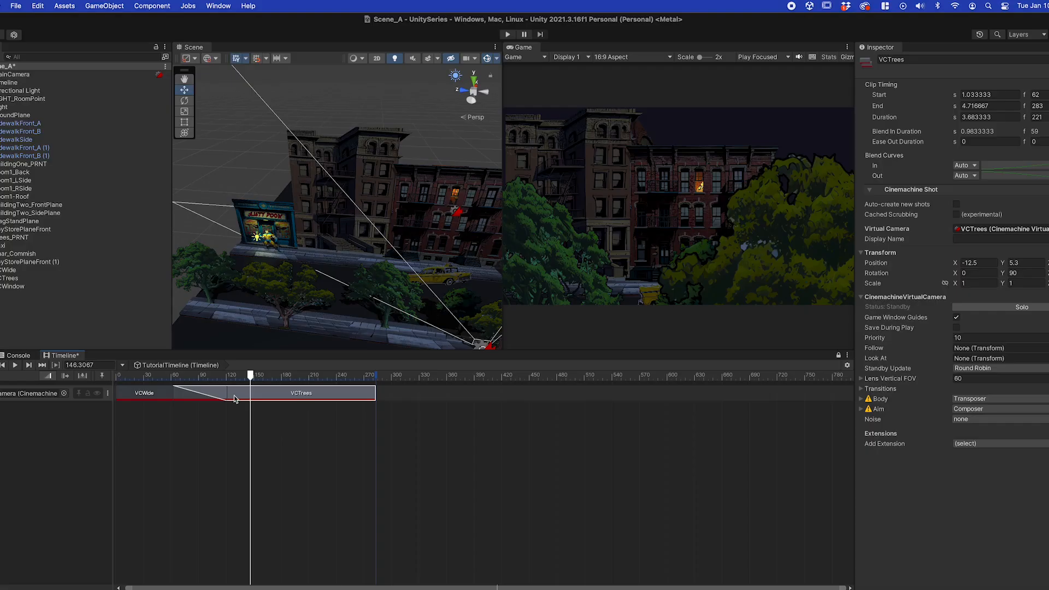
Step: Switch back to Unity and try out an extra Cinemachine virtual camera, previewing it at frame 328, then delete it
drag(224, 376, 264, 383)
right_click(4, 308)
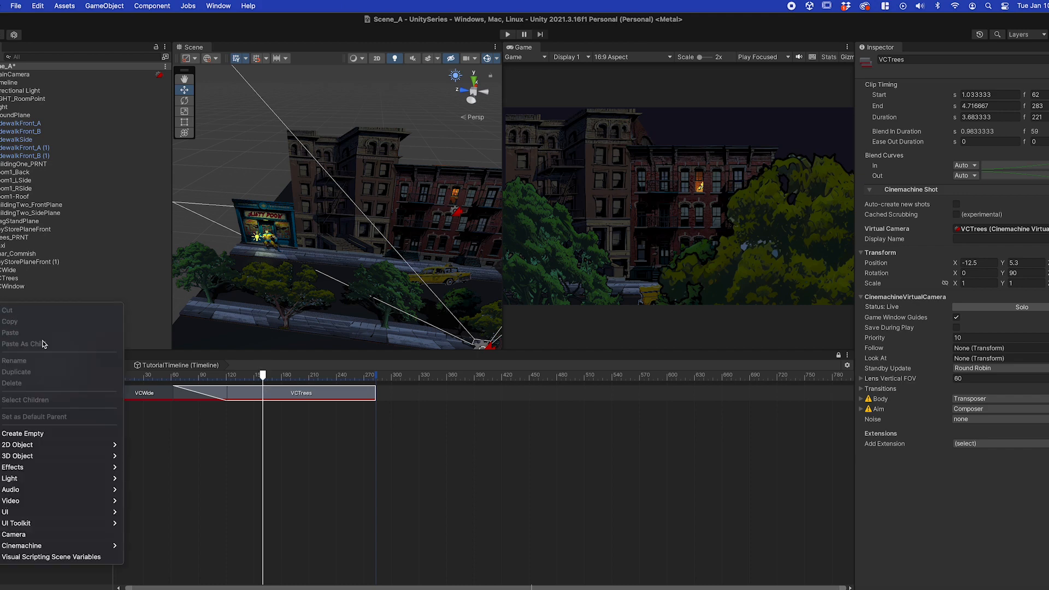
mouse_move(71, 546)
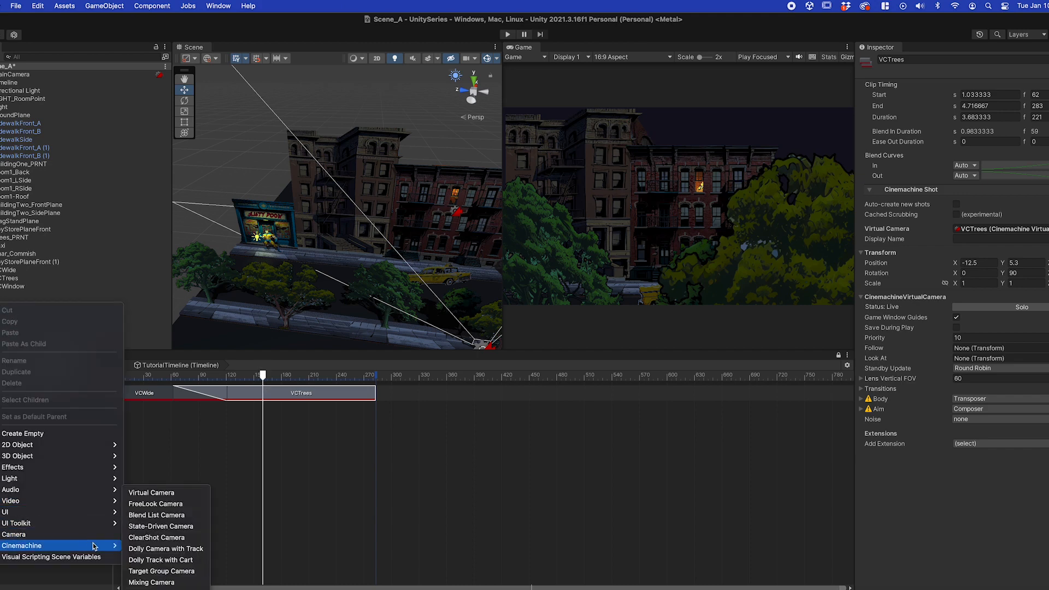
click(179, 494)
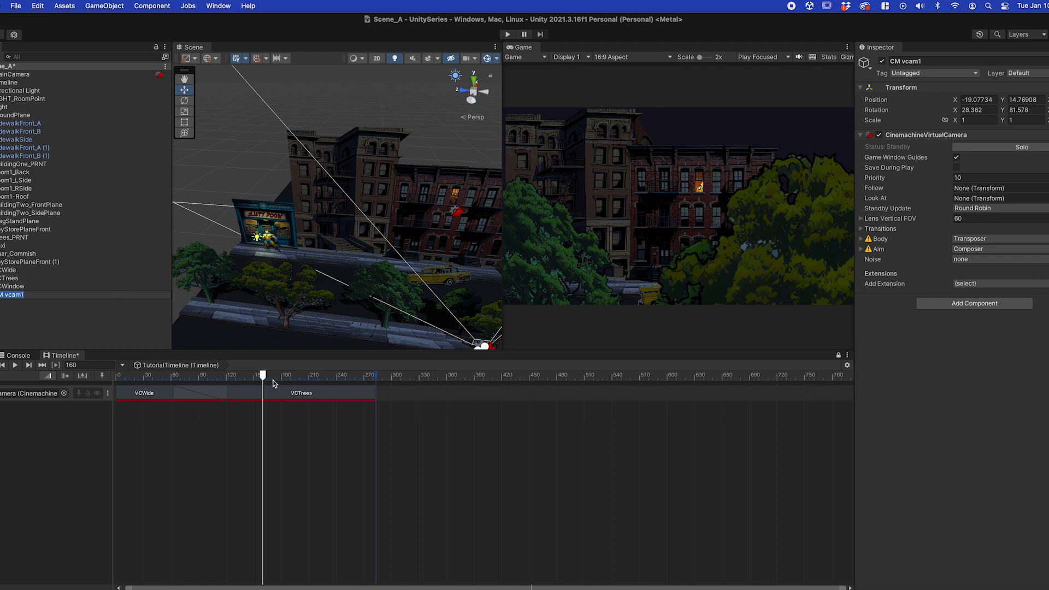
drag(263, 376, 417, 383)
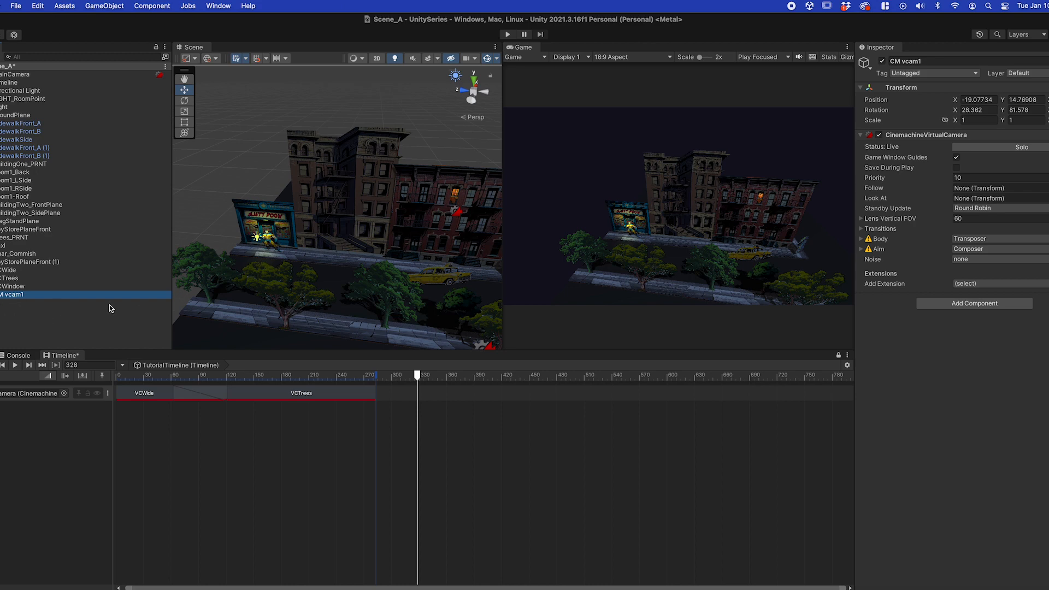
click(21, 295)
key(super+BackSpace)
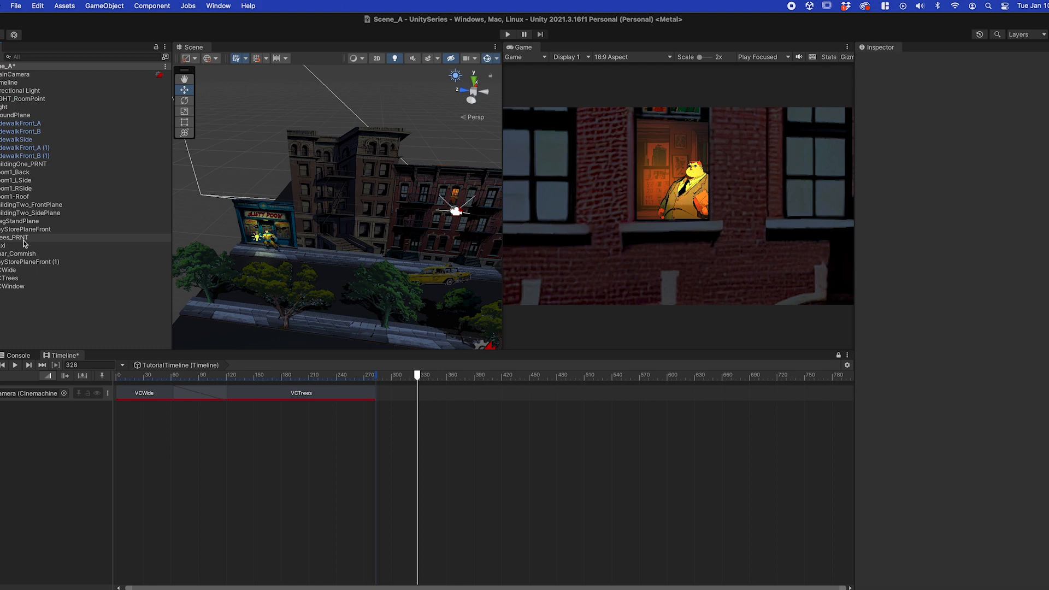
Step: Add a VCWindow shot running from 5.72 s to 11.33 s and extend VCTrees under its beginning to create a blend
drag(13, 287, 465, 389)
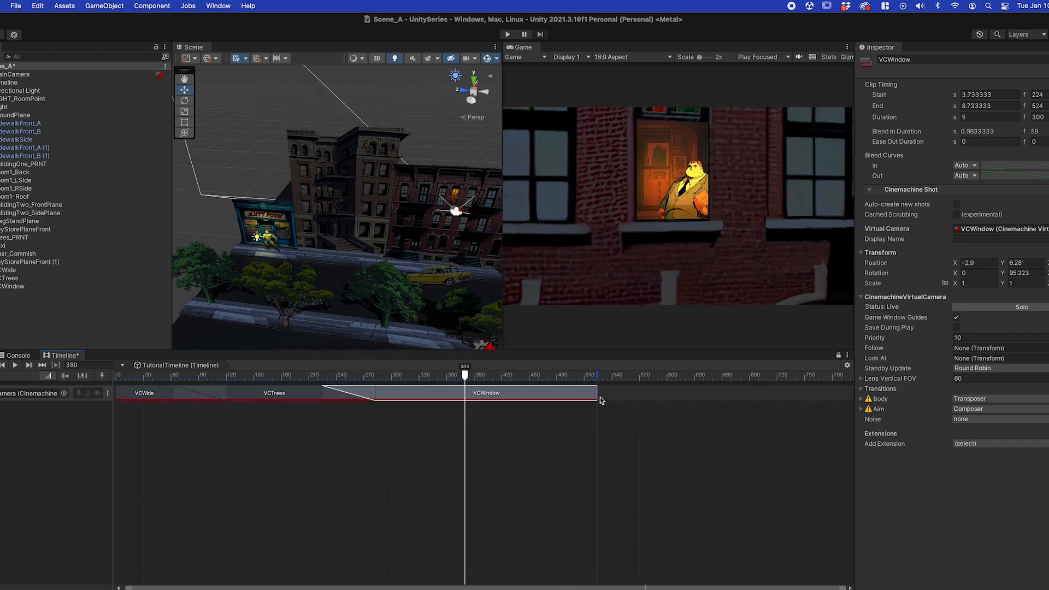
click(631, 397)
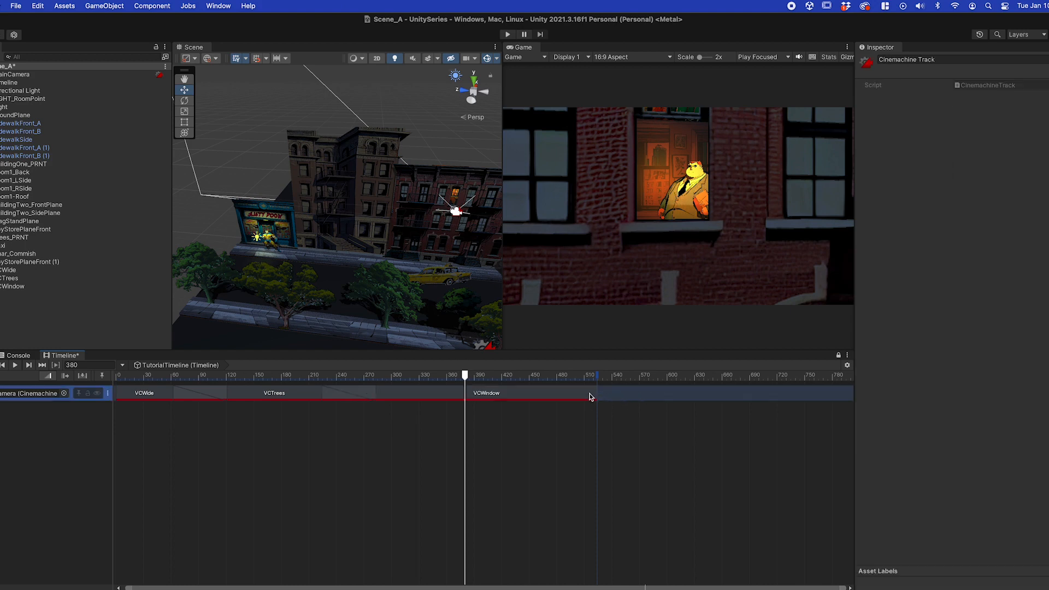
drag(597, 394, 616, 400)
drag(385, 398, 462, 397)
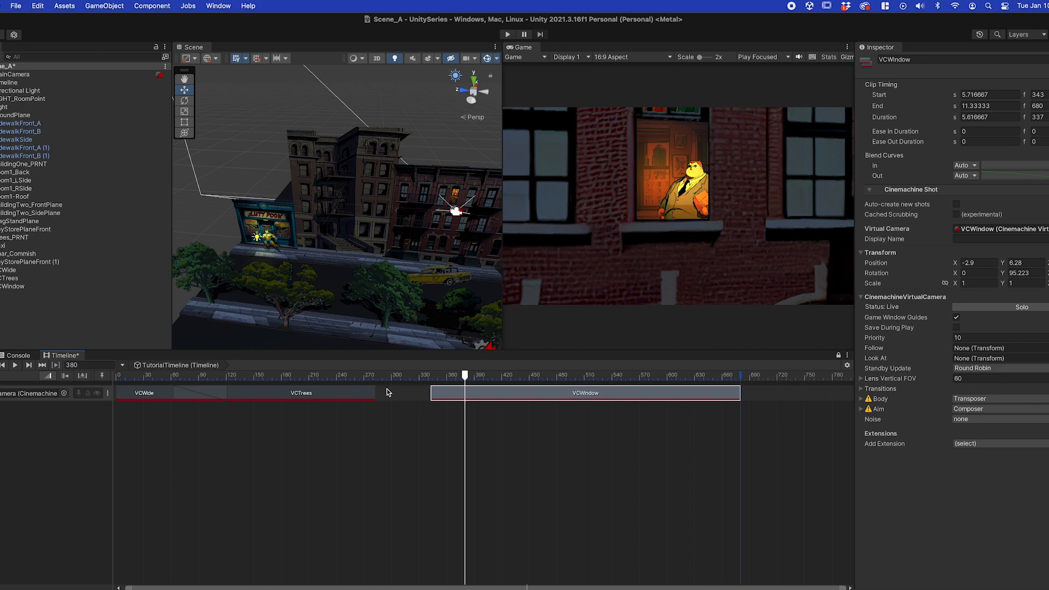
drag(377, 391, 644, 383)
Step: Create another Cinemachine virtual camera named VCWindow_2 and place its shot overlapping the end of VCWindow on the timeline
right_click(27, 339)
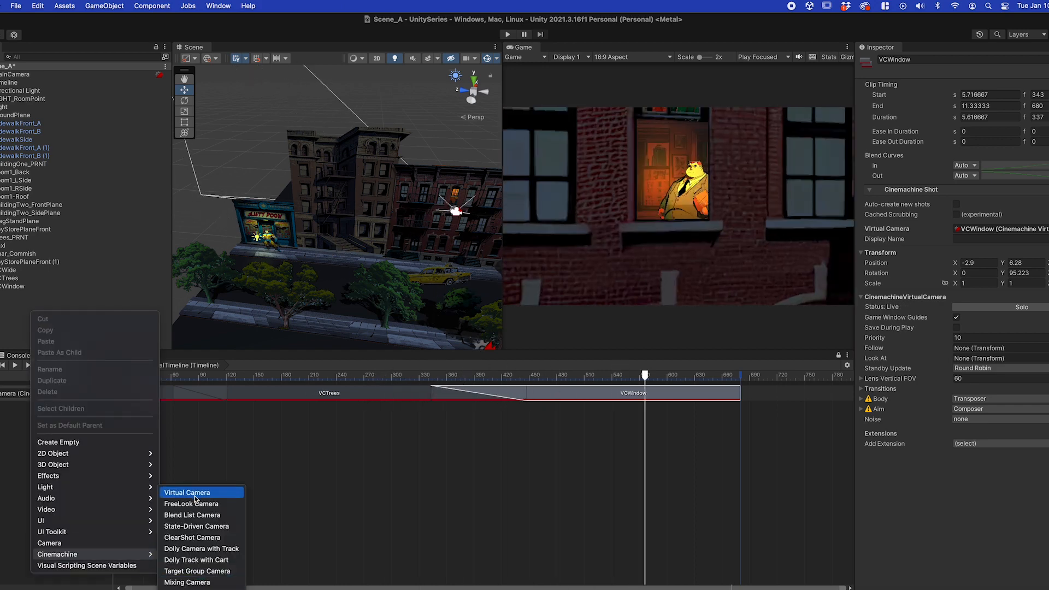
click(188, 490)
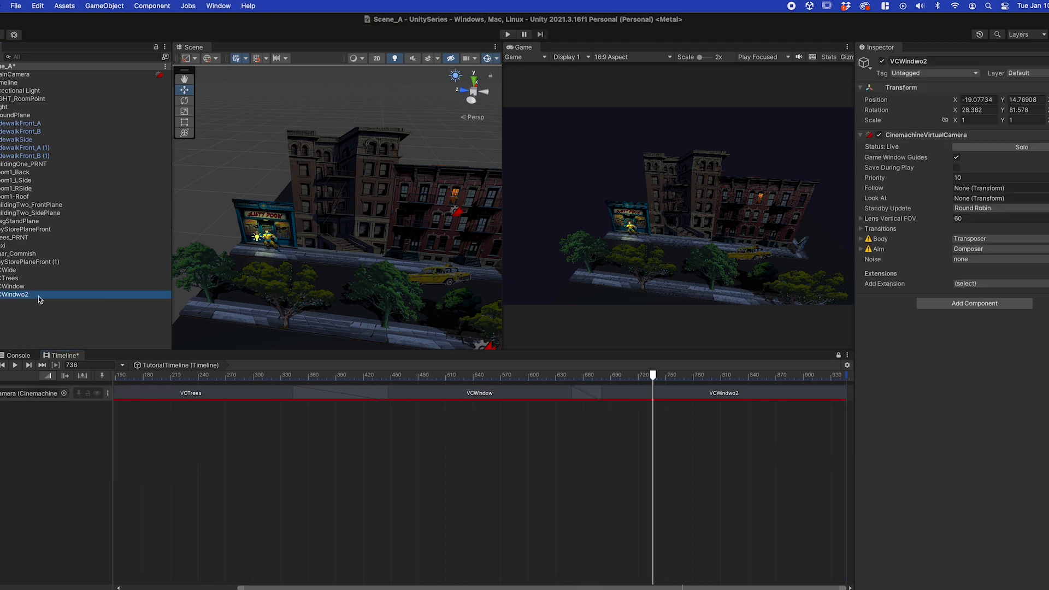
key(Return)
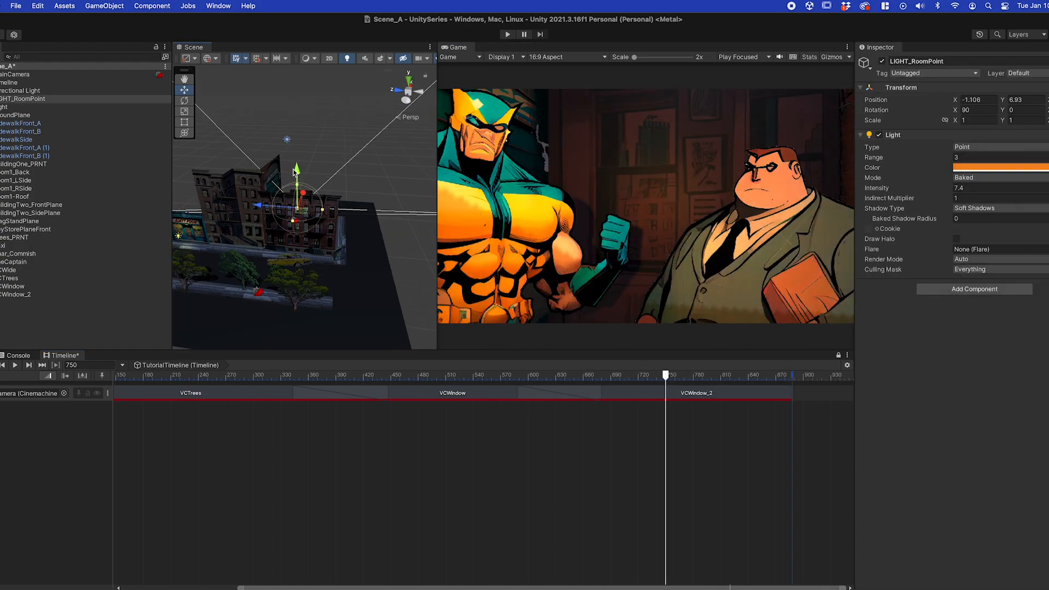
Step: Raise the LIGHT_RoomPoint light to a Y position of 7.123 and scrub the timeline to frame 688
click(291, 169)
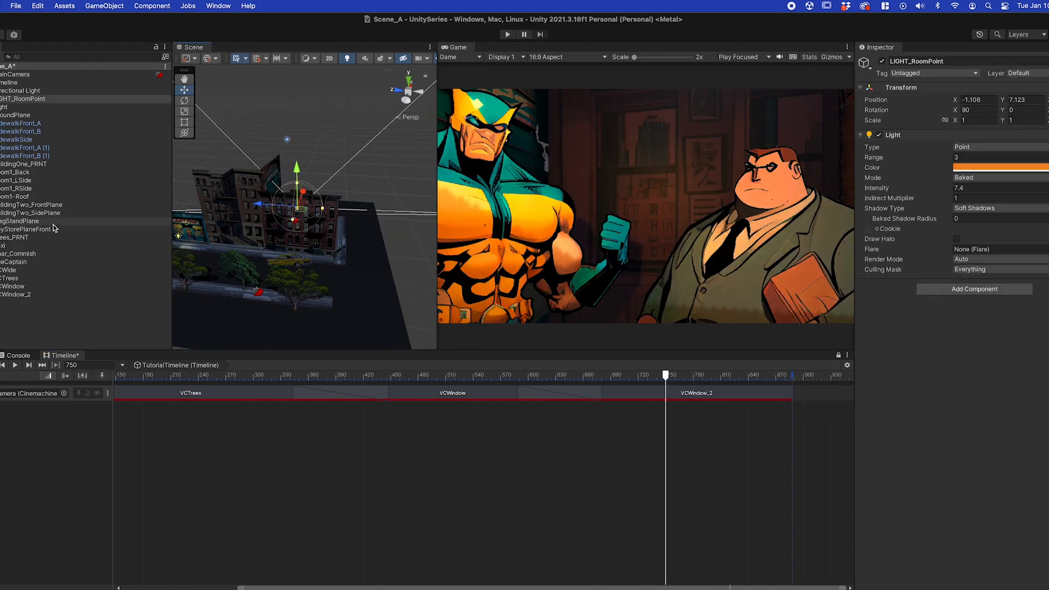
drag(451, 376, 608, 439)
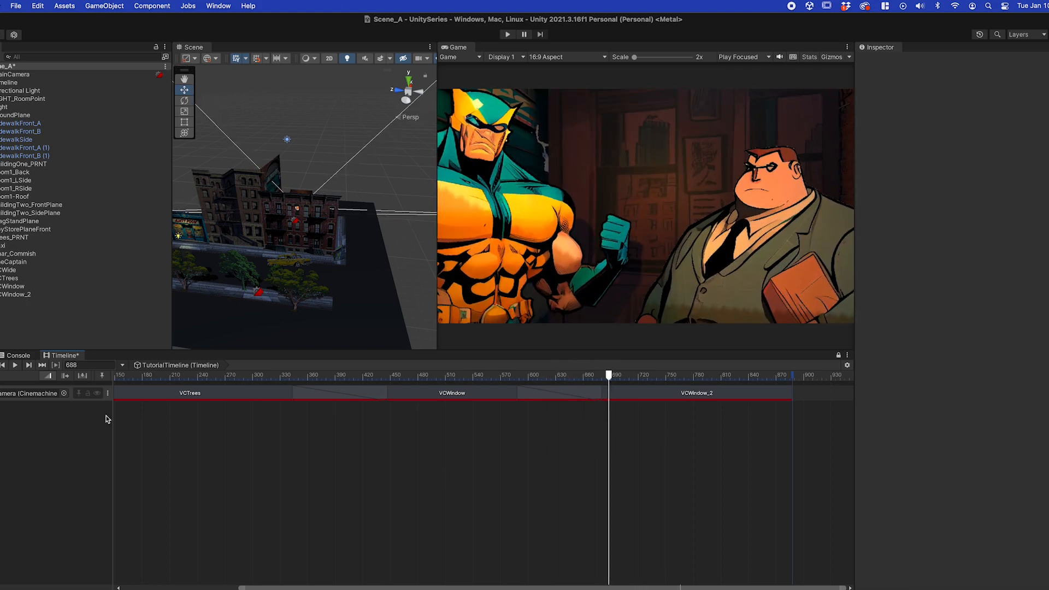
Step: Add a Recorder Track to TutorialTimeline and place a recorder clip on it
right_click(8, 429)
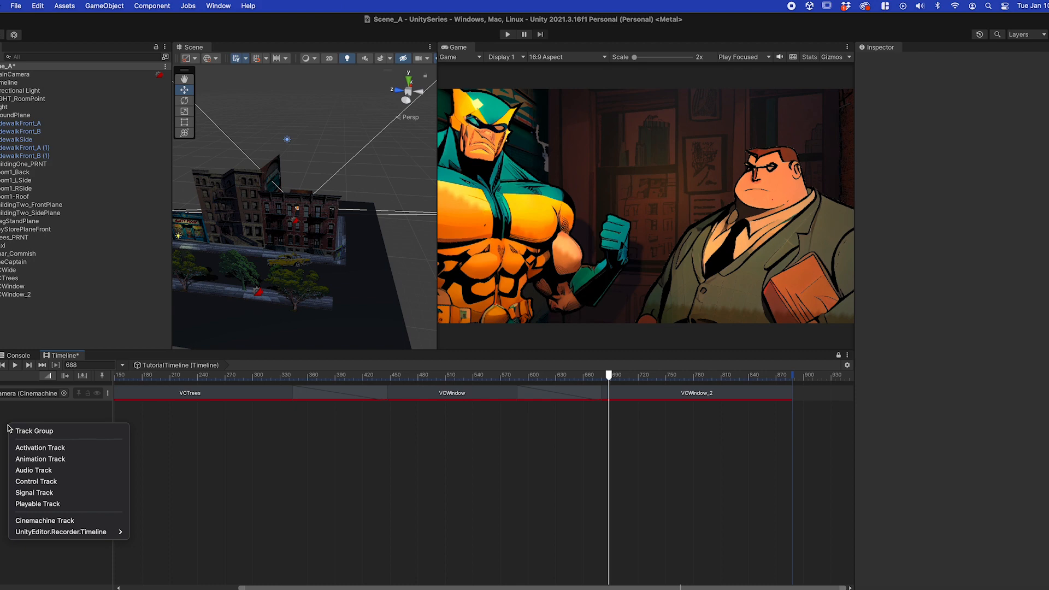
mouse_move(55, 534)
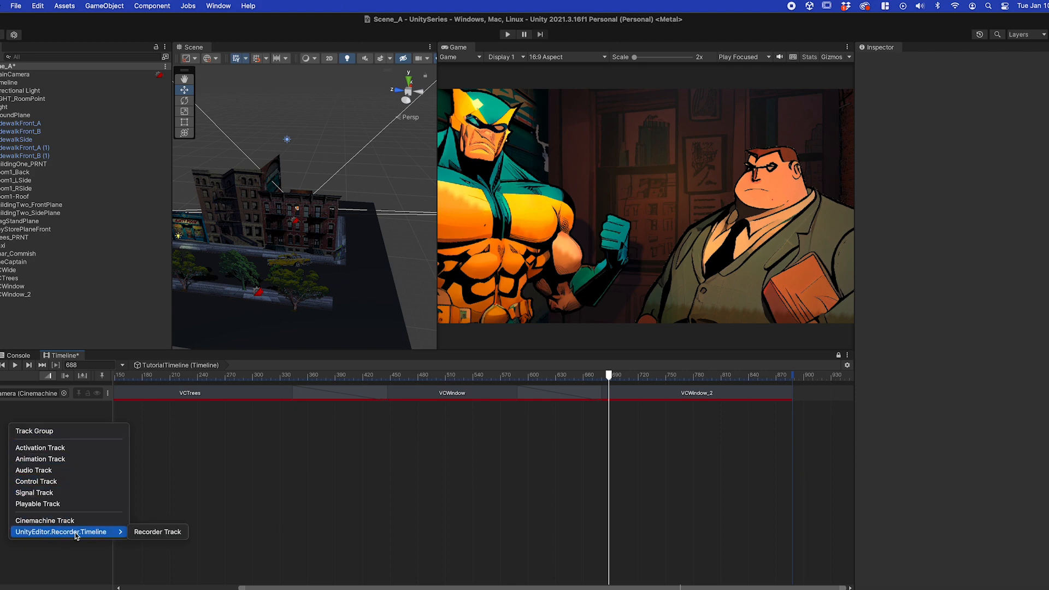
click(155, 532)
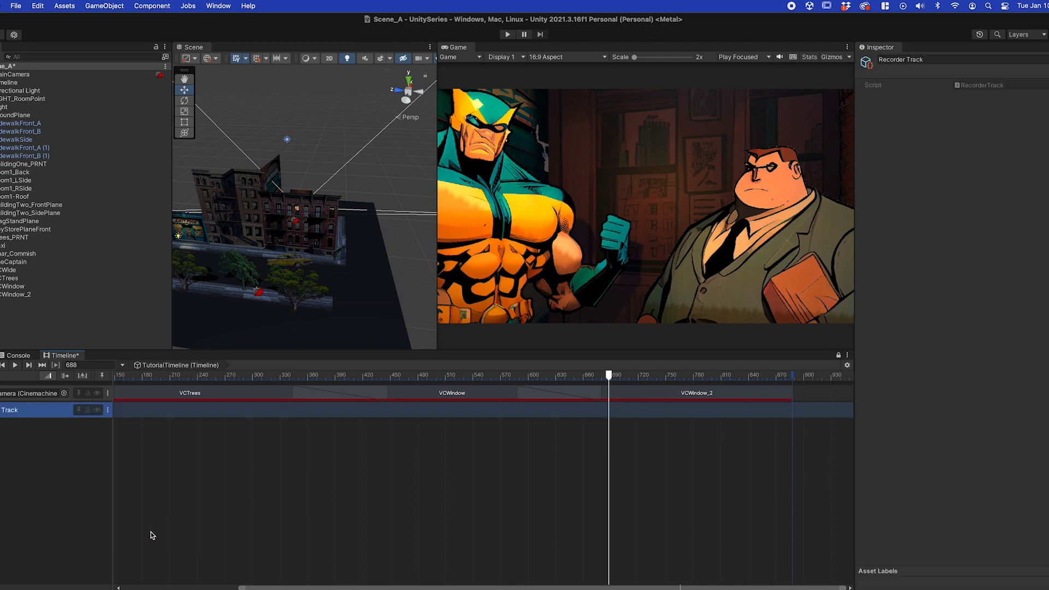
right_click(269, 416)
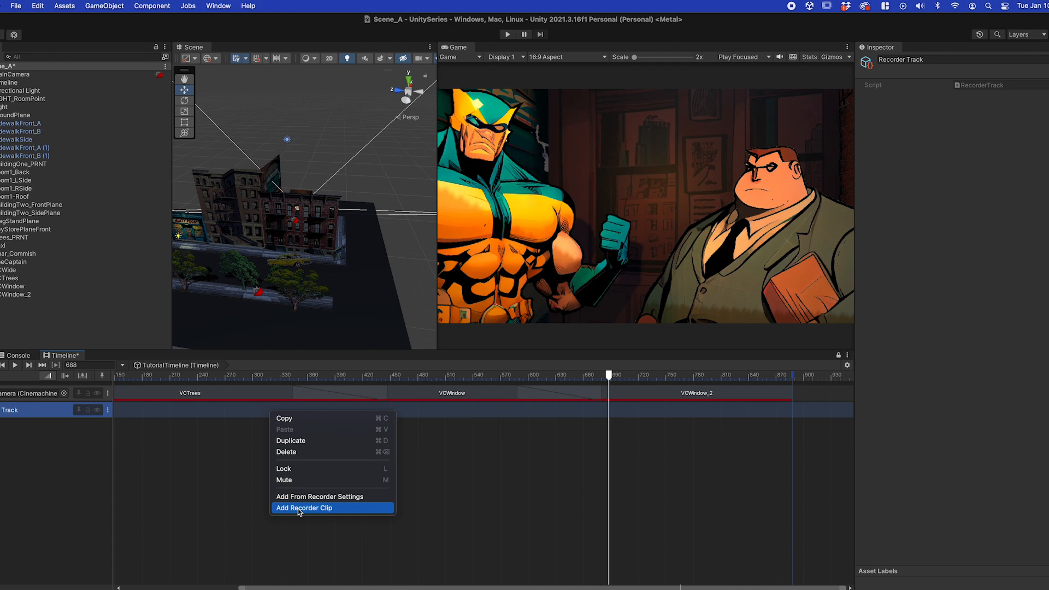
click(331, 508)
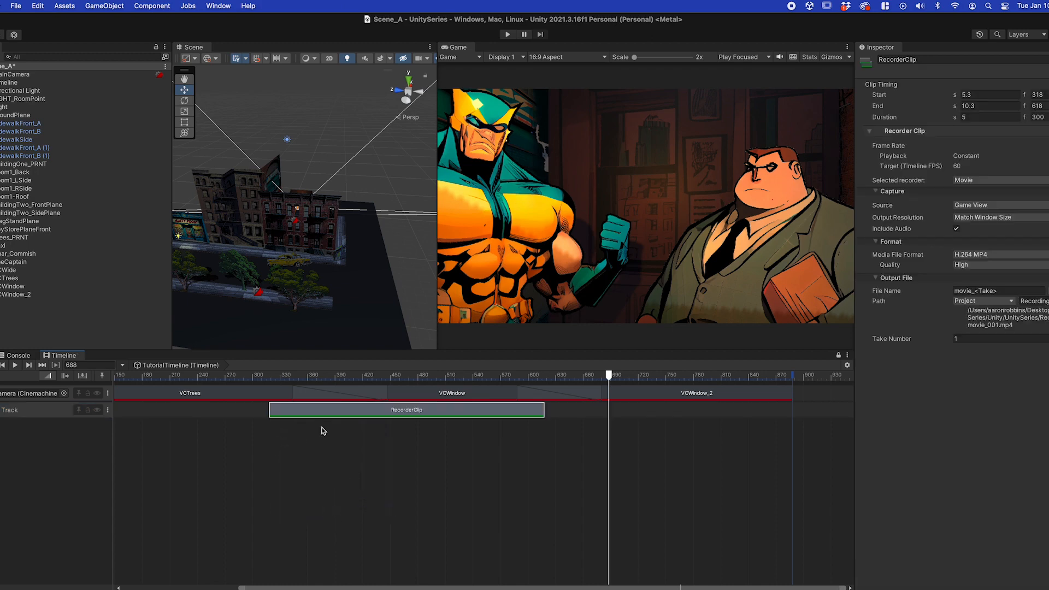
Step: Move the recorder clip to start at frame 0 and extend its end to 14.8 s to cover all the camera shots
drag(321, 415, 131, 414)
scroll(268, 459, left, 5)
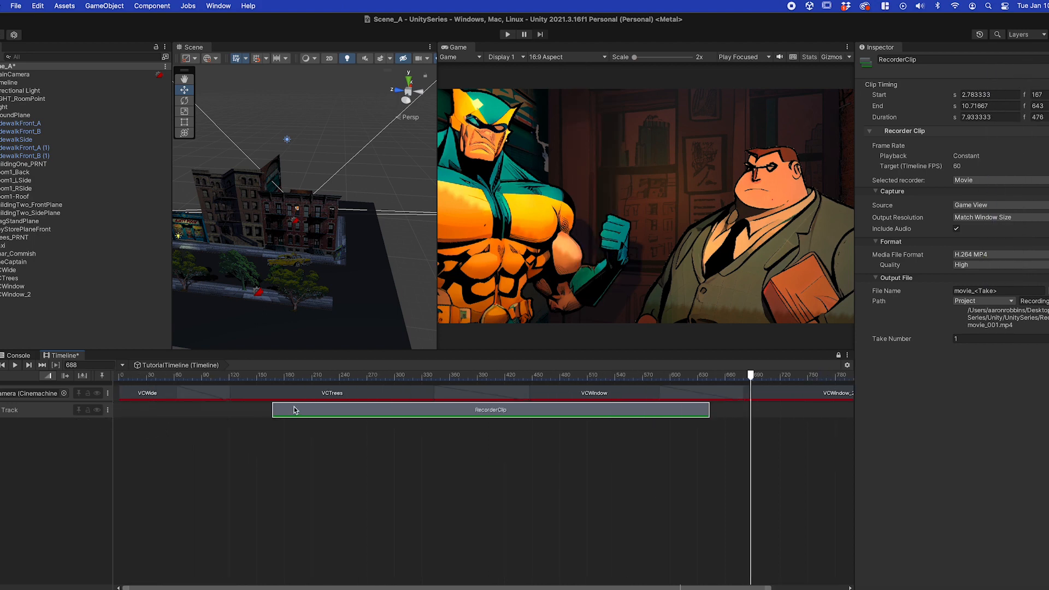
drag(274, 414, 123, 418)
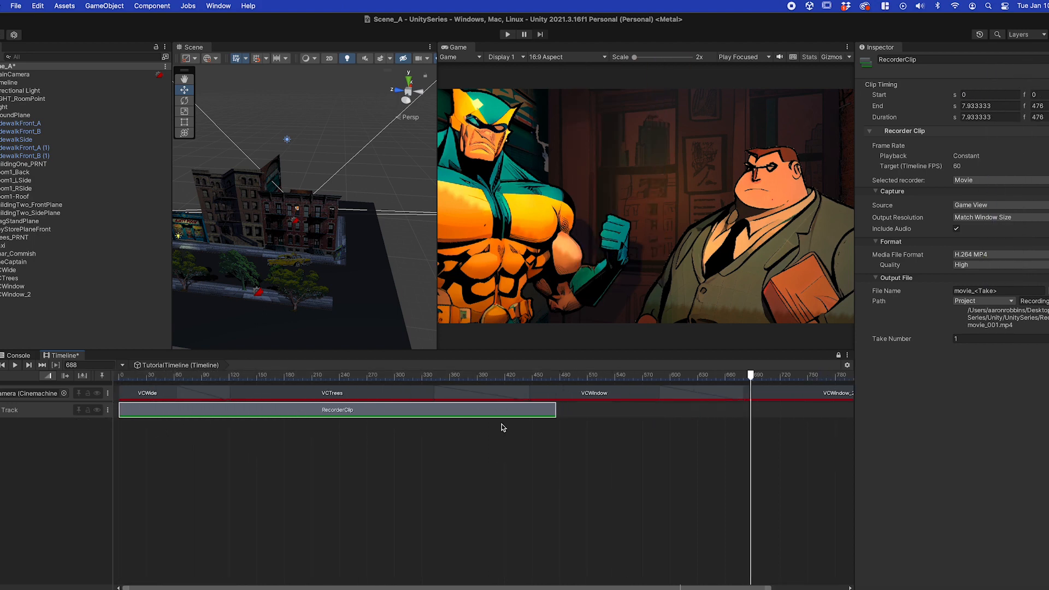
scroll(486, 464, down, 2)
drag(509, 410, 849, 410)
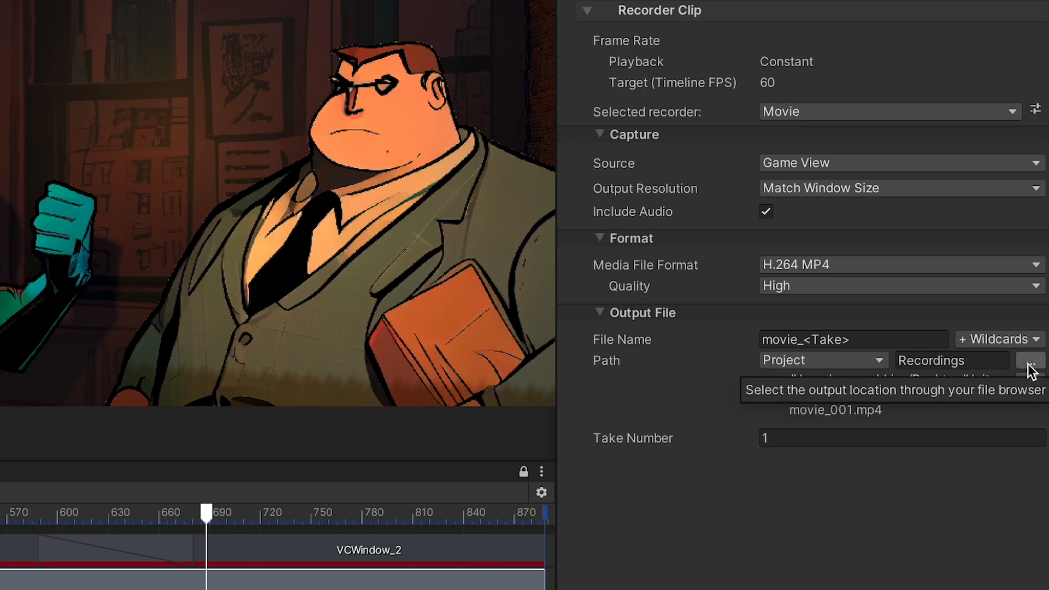
Step: Look at the recorder clip's output folder selection and capture settings without changing them
click(1031, 368)
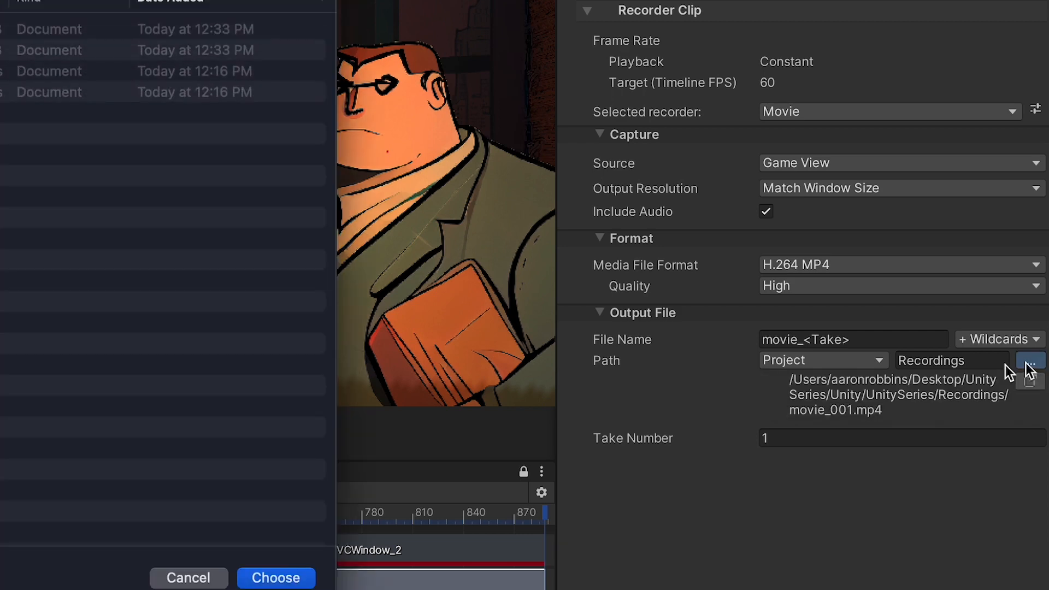
click(198, 578)
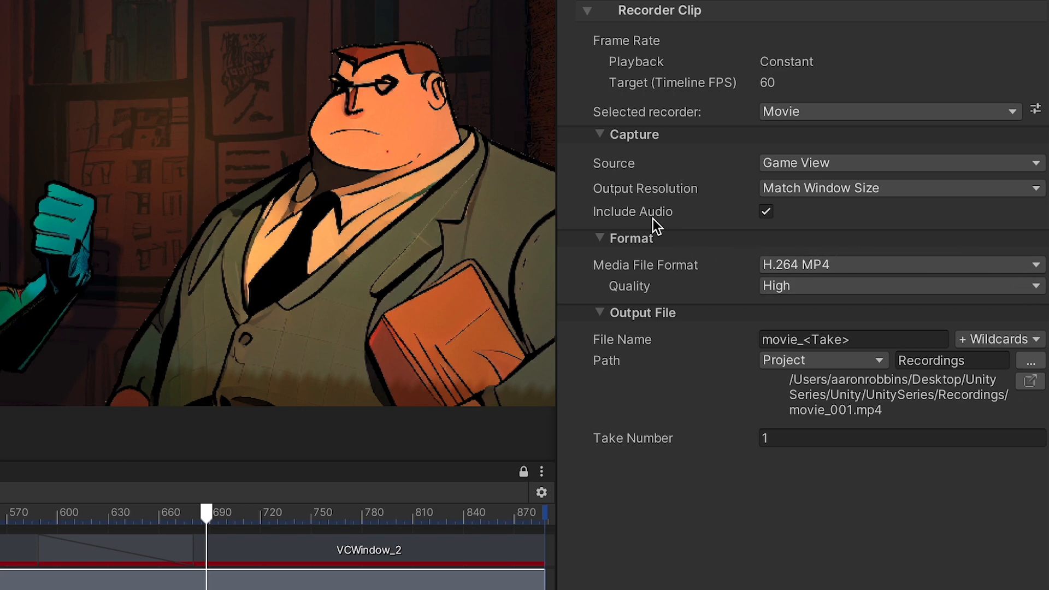
click(631, 133)
click(634, 133)
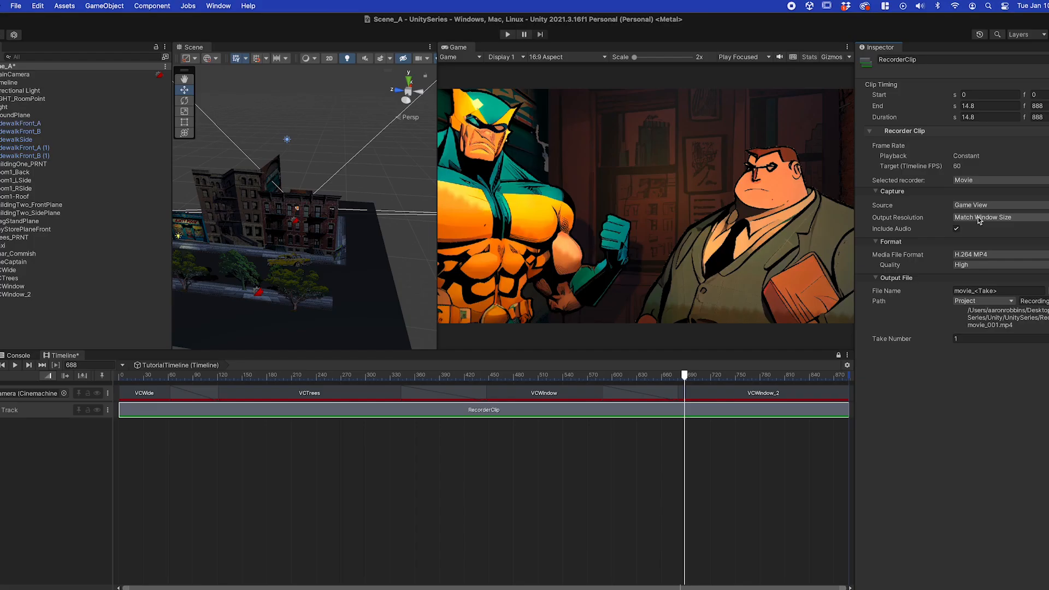
Step: Set the recorder clip's output resolution to FHD - 1080p and record the timeline from frame 0 in Play mode
click(810, 188)
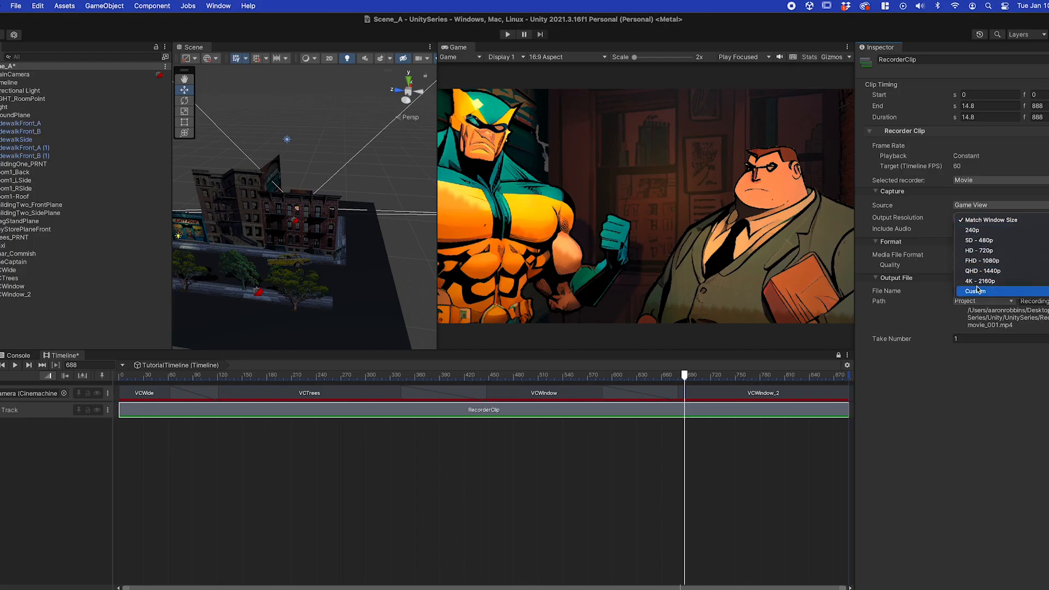
click(989, 262)
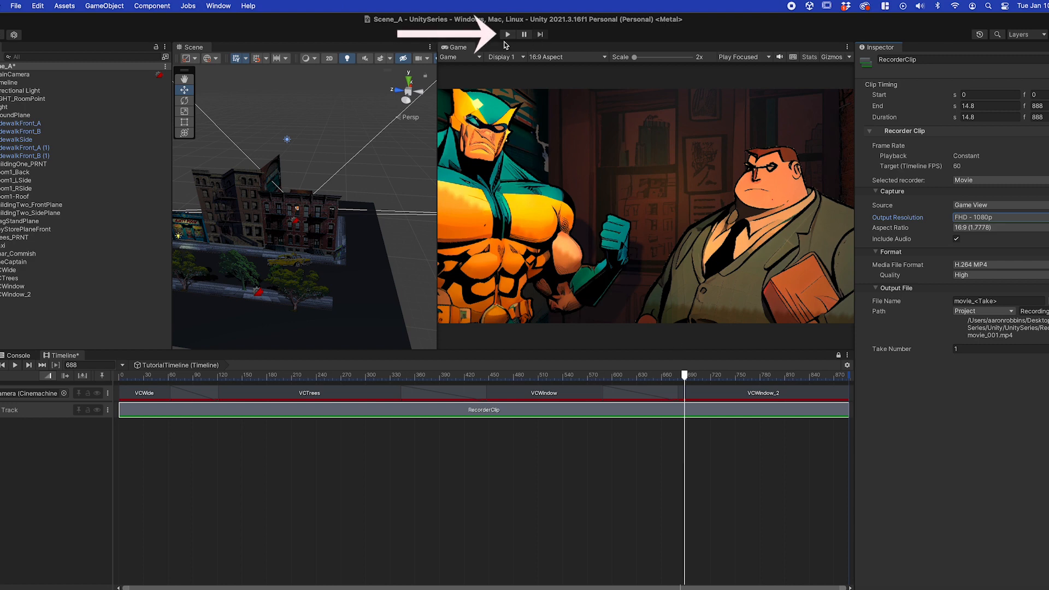
drag(685, 376, 66, 383)
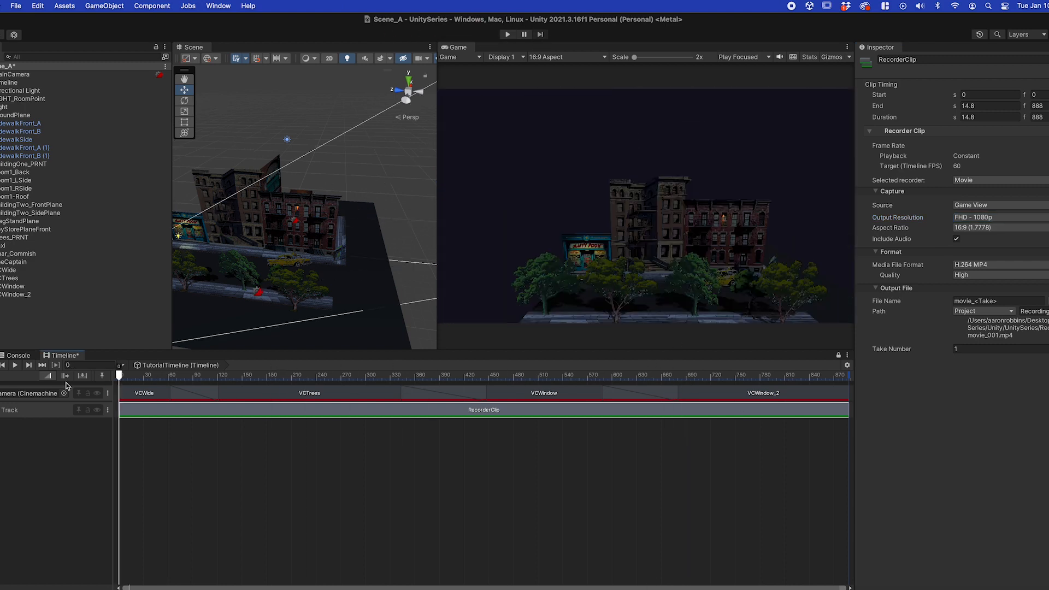
click(508, 35)
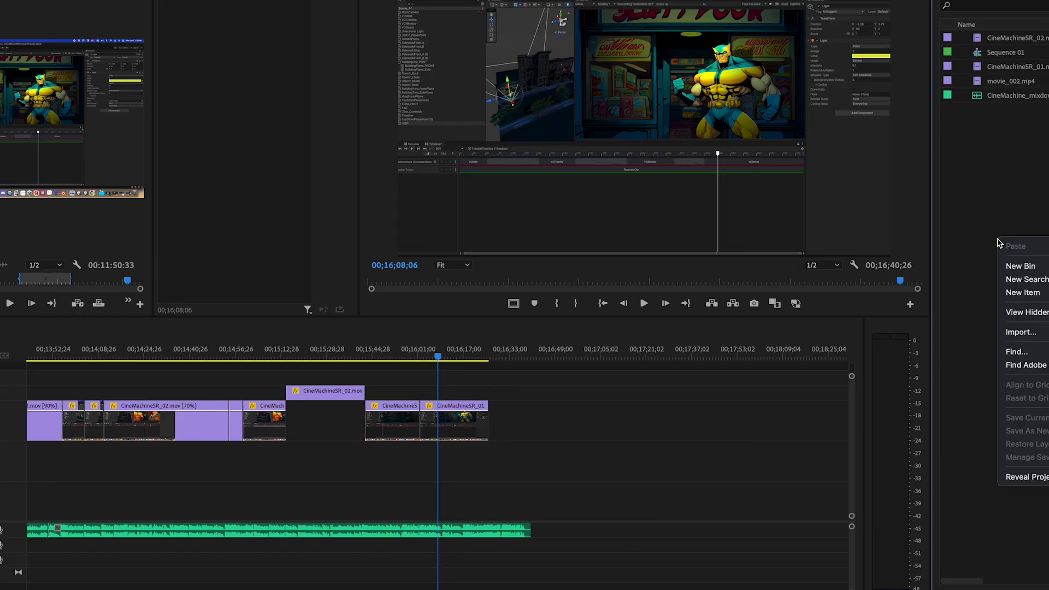
Step: Switch to Premiere Pro, import movie_002.mp4, and place it on the upper video track over the end of the last CineMachineSR_01 clip
click(1023, 330)
click(557, 30)
click(534, 68)
click(433, 87)
click(731, 375)
key(space)
drag(489, 435, 488, 392)
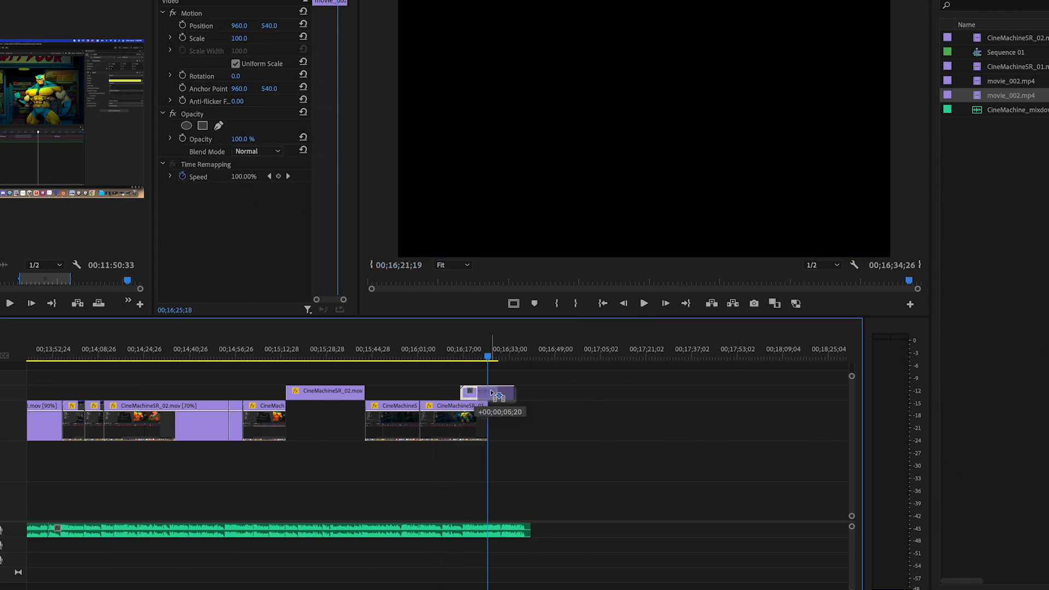
Step: Add a Lumetri Color effect to the placed movie clip and play the sequence over it
click(949, 299)
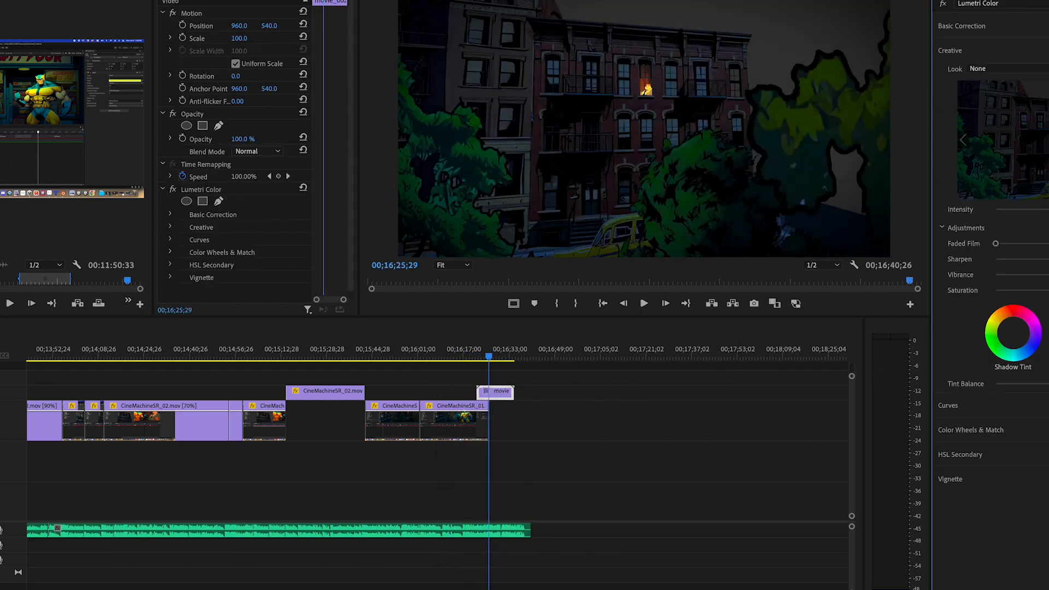
click(492, 530)
key(space)
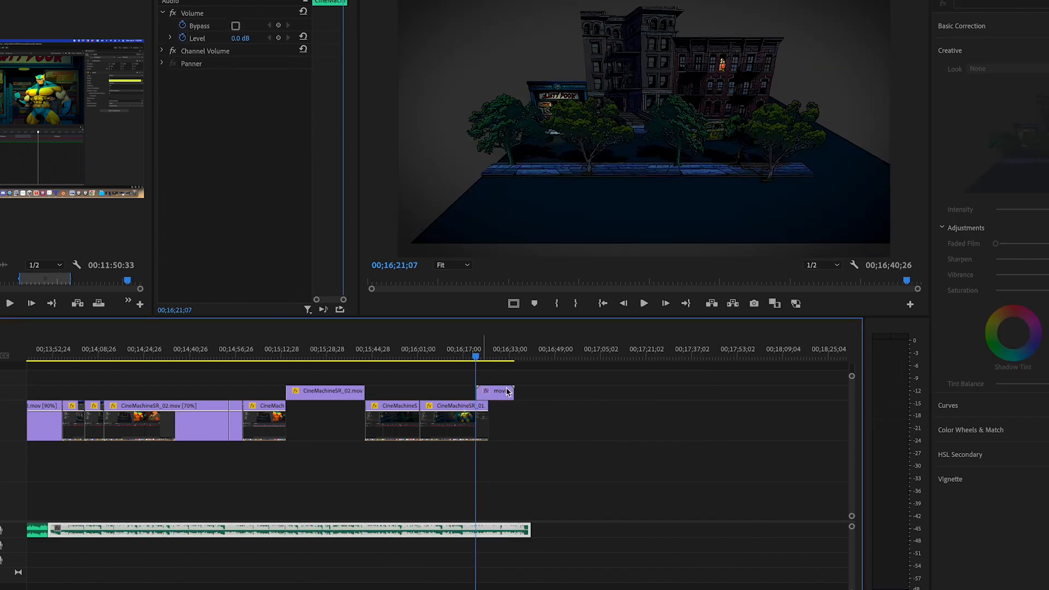